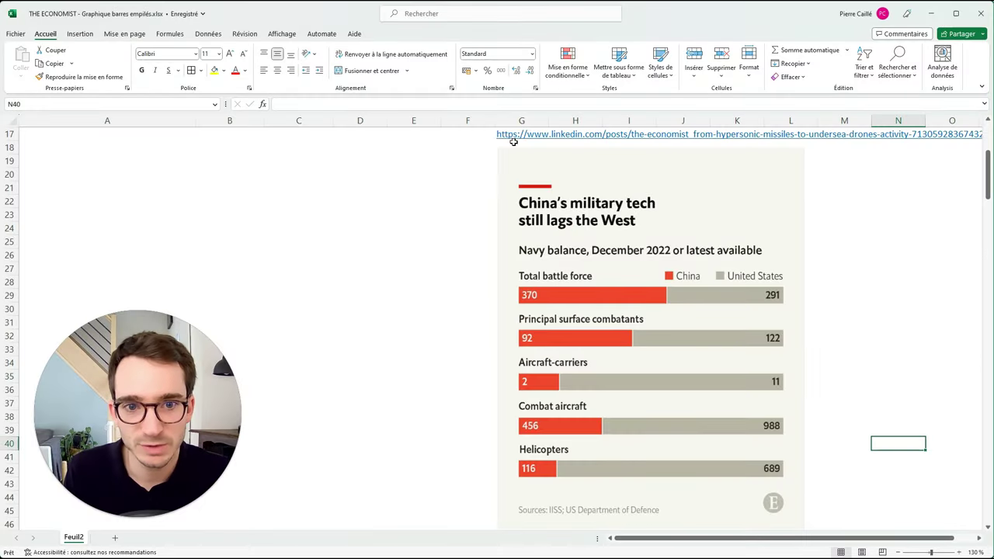
Select the navy table A9:C14, China and United States columns with headings, for charting
{"action": "left_click", "coordinate": [436, 188]}
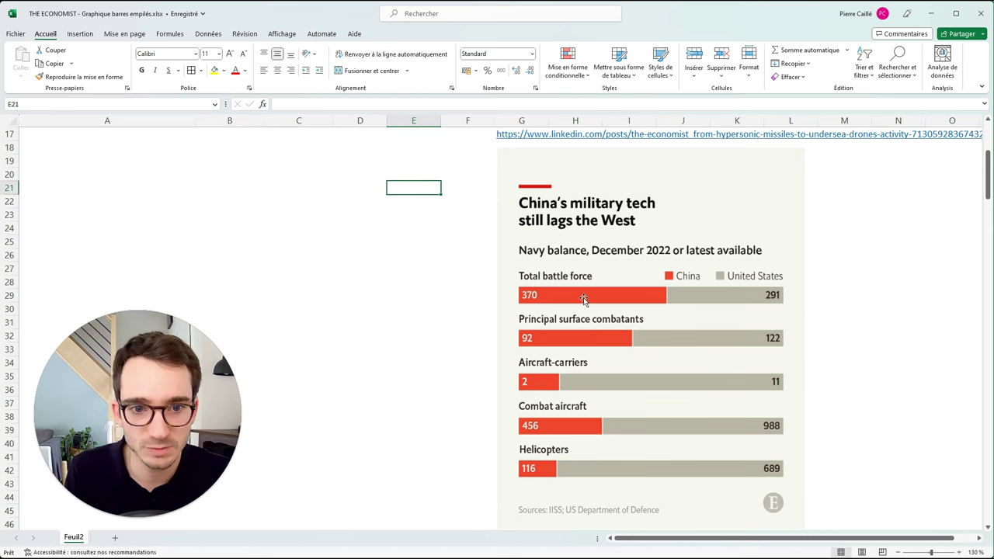
{"action": "left_click", "coordinate": [397, 230]}
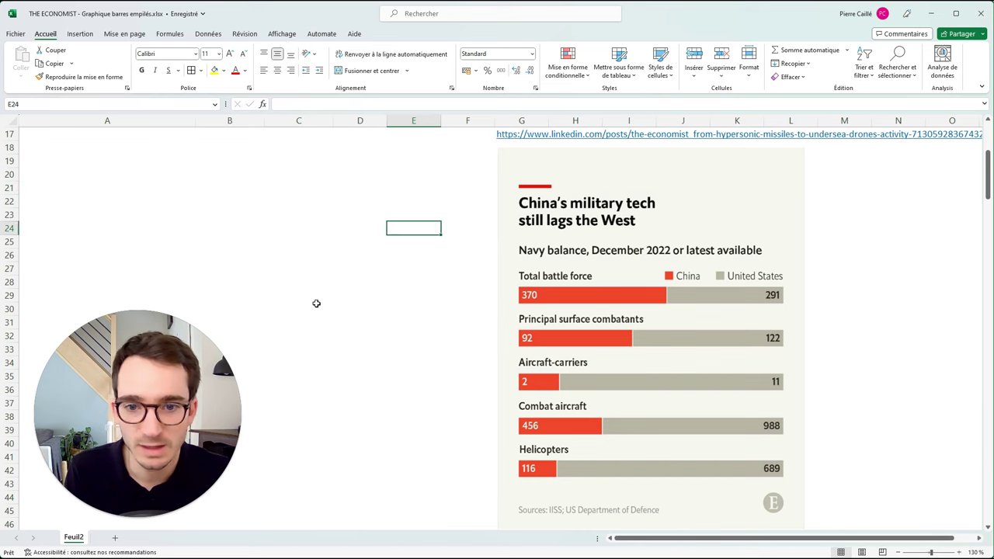
{"action": "scroll", "coordinate": [389, 274], "scroll_direction": "up", "scroll_amount": 3}
{"action": "scroll", "coordinate": [383, 280], "scroll_direction": "up", "scroll_amount": 1}
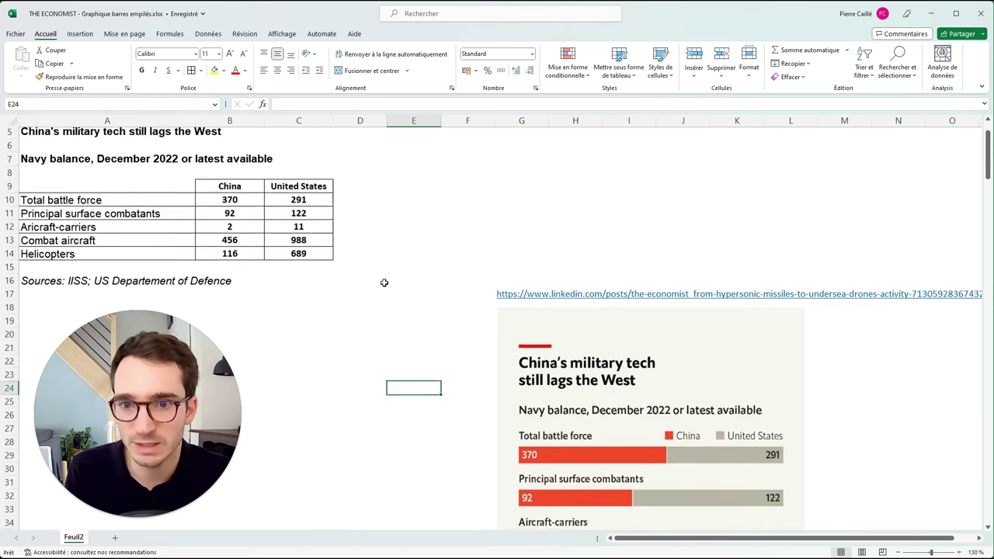
{"action": "left_click_drag", "start_coordinate": [256, 283], "coordinate": [101, 132]}
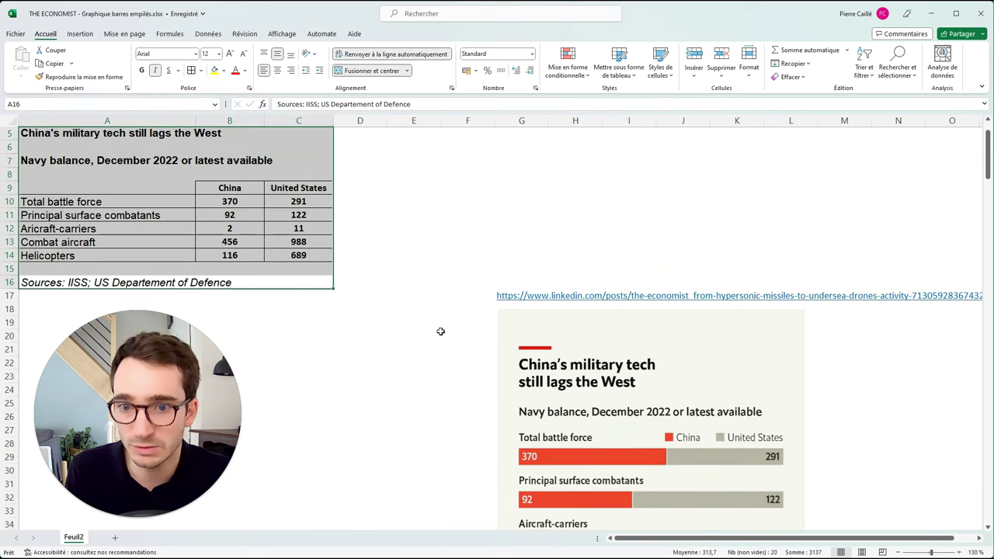
{"action": "scroll", "coordinate": [435, 335], "scroll_direction": "down", "scroll_amount": 1}
{"action": "left_click", "coordinate": [399, 375]}
{"action": "scroll", "coordinate": [400, 375], "scroll_direction": "up", "scroll_amount": 1}
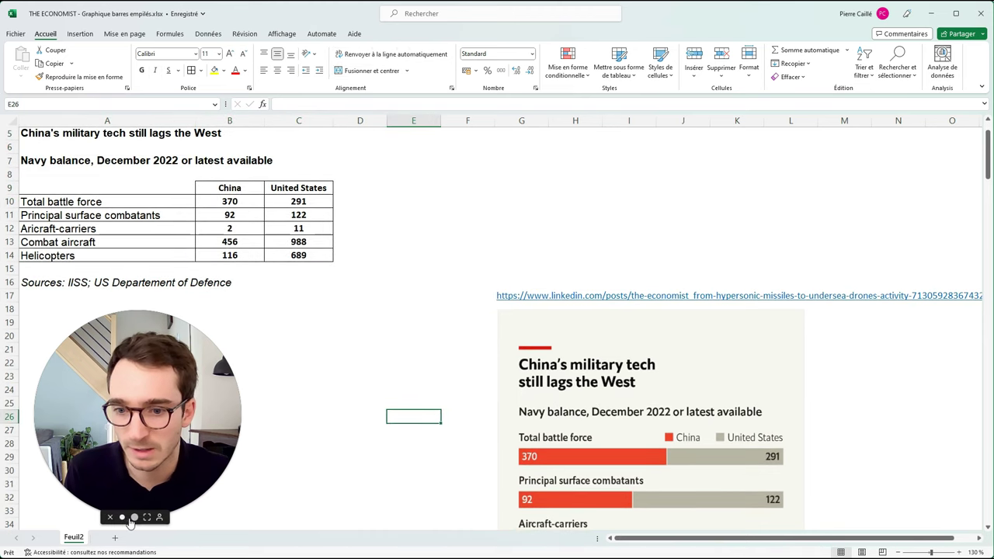
{"action": "scroll", "coordinate": [366, 340], "scroll_direction": "up", "scroll_amount": 1}
{"action": "left_click_drag", "start_coordinate": [313, 233], "coordinate": [88, 296]}
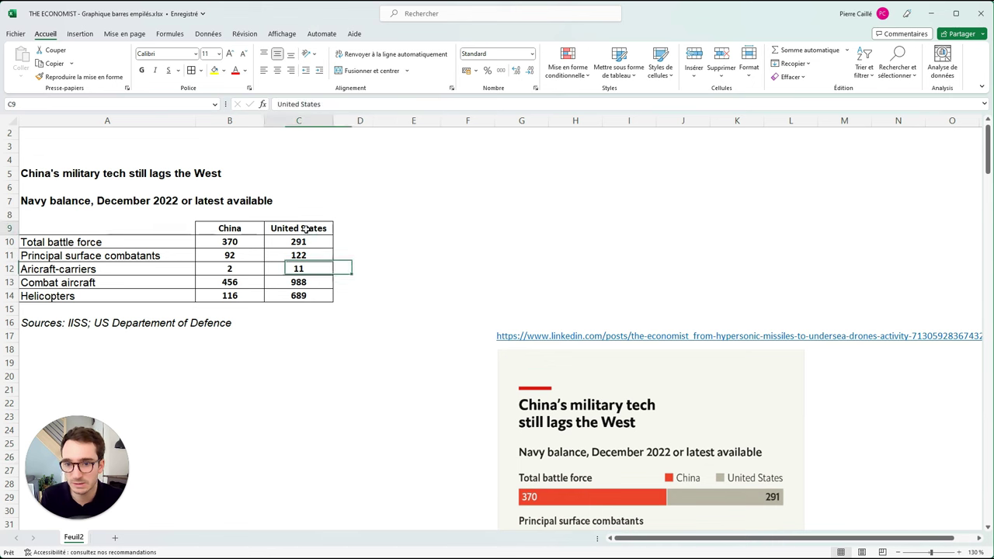
{"action": "scroll", "coordinate": [459, 370], "scroll_direction": "down", "scroll_amount": 2}
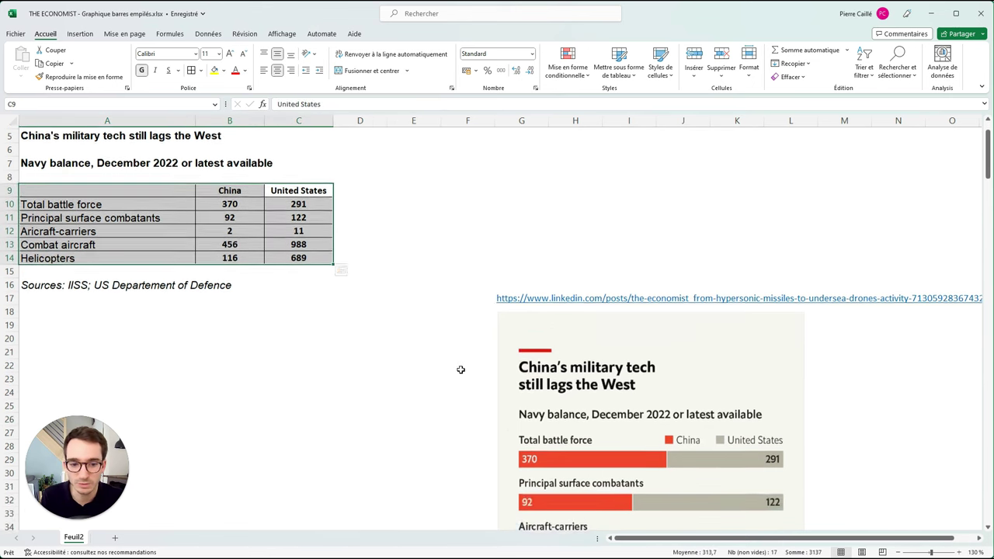
{"action": "scroll", "coordinate": [159, 178], "scroll_direction": "up", "scroll_amount": 1}
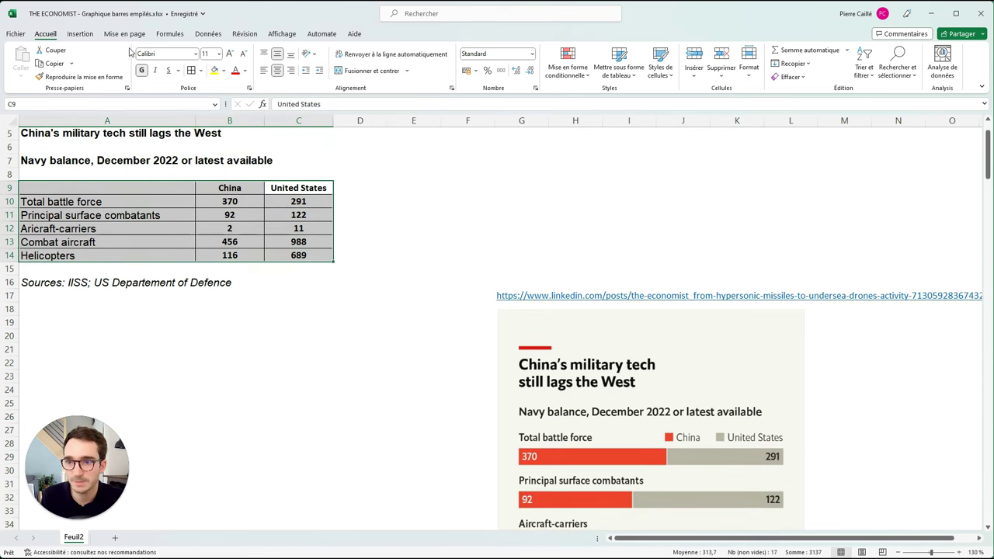
{"action": "left_click", "coordinate": [80, 34]}
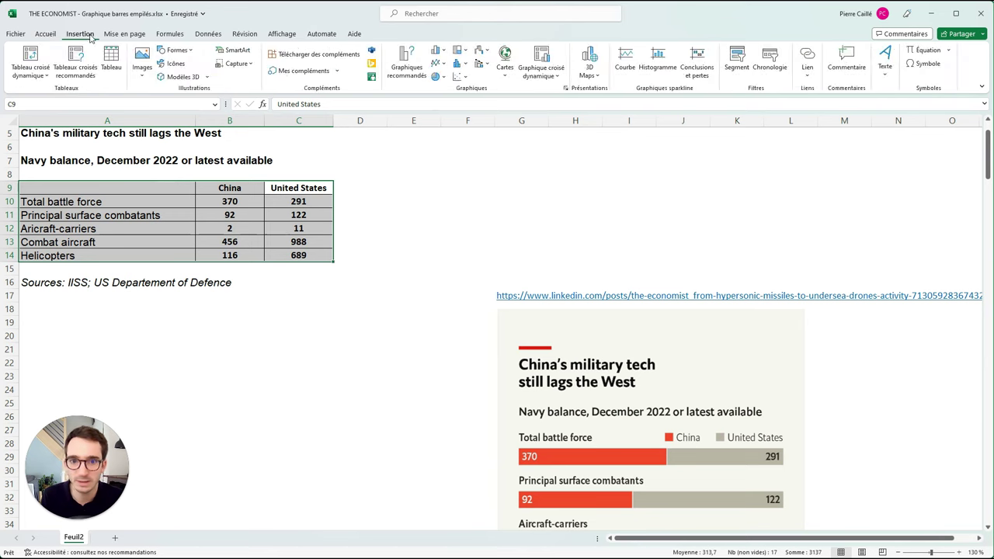
Insert a 100% stacked bar chart of the selected navy data
{"action": "left_click", "coordinate": [444, 51]}
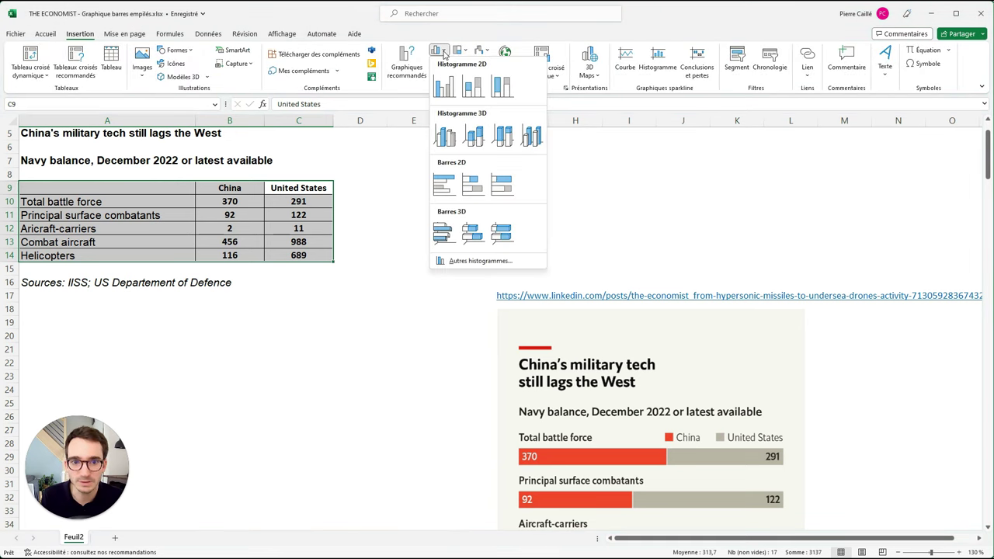
{"action": "left_click", "coordinate": [505, 194]}
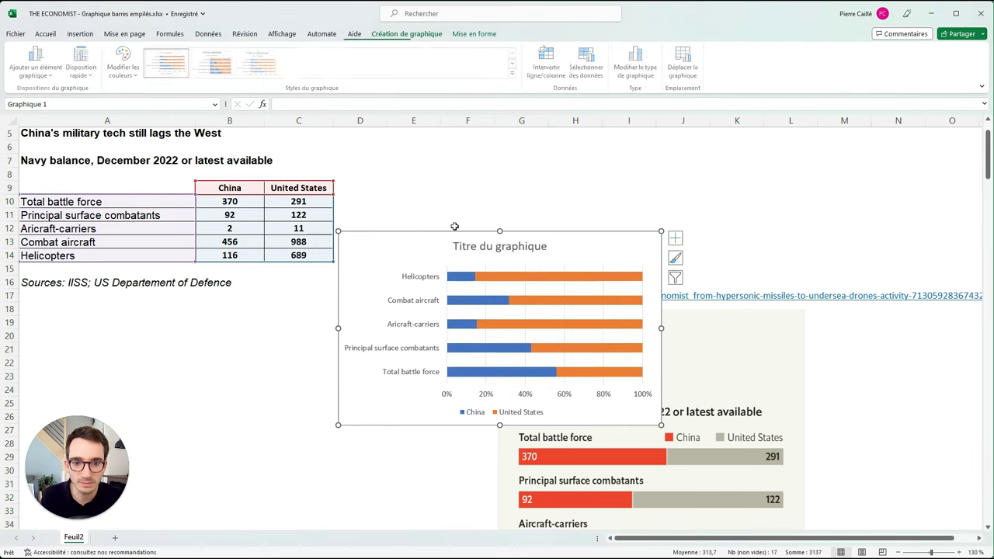
{"action": "scroll", "coordinate": [541, 155], "scroll_direction": "down", "scroll_amount": 2}
{"action": "left_click_drag", "start_coordinate": [541, 155], "coordinate": [240, 266]}
{"action": "scroll", "coordinate": [359, 272], "scroll_direction": "down", "scroll_amount": 2}
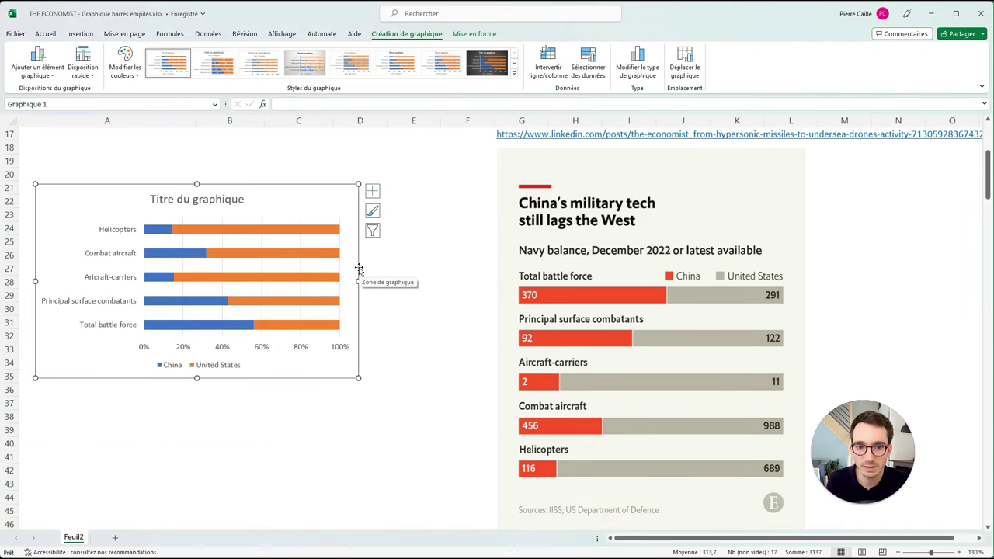
Move and resize the chart, taller and wider, just left of the Economist reference image
{"action": "mouse_move", "coordinate": [337, 186]}
{"action": "left_mouse_down"}
{"action": "mouse_move", "coordinate": [448, 147]}
{"action": "mouse_move", "coordinate": [440, 144]}
{"action": "left_mouse_up"}
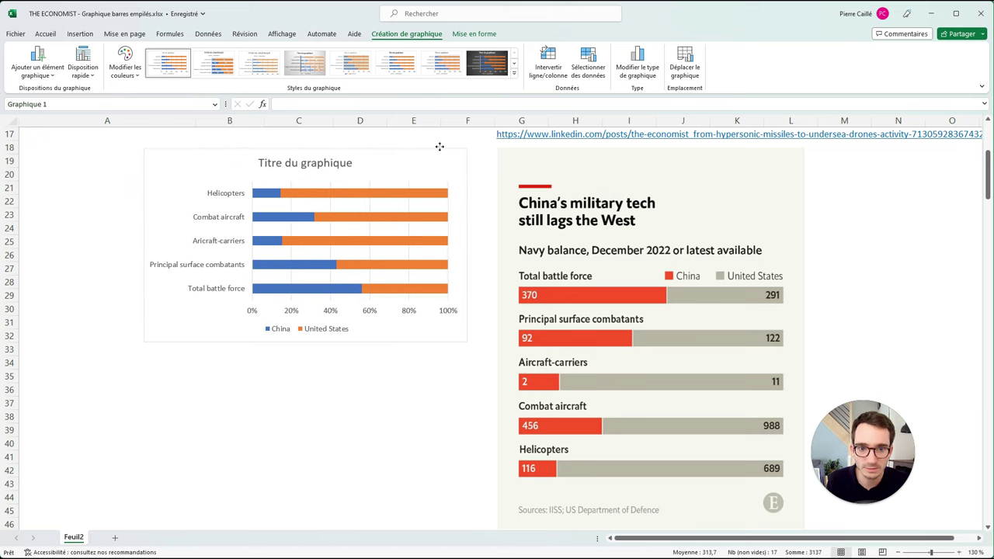
{"action": "scroll", "coordinate": [417, 210], "scroll_direction": "down", "scroll_amount": 1}
{"action": "left_click_drag", "start_coordinate": [305, 302], "coordinate": [453, 484]}
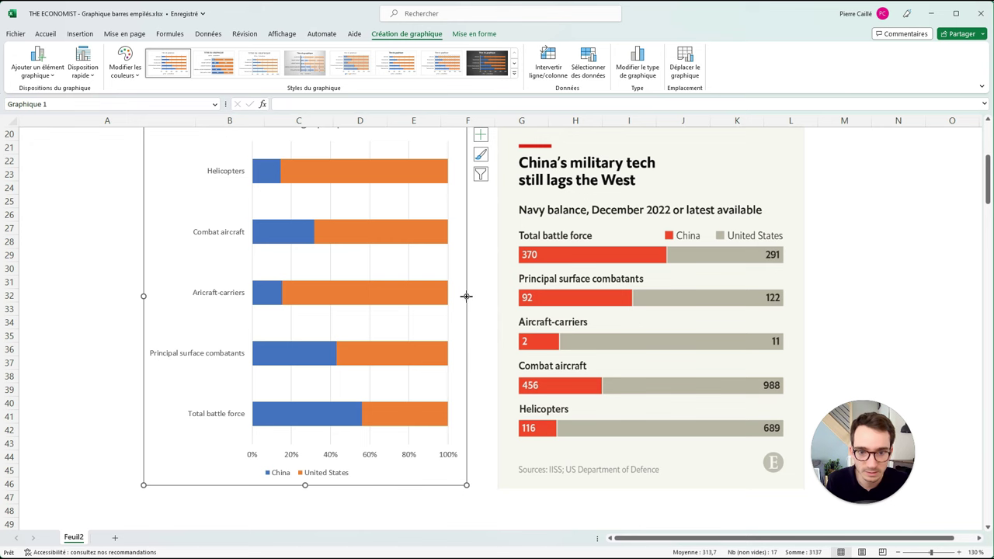
{"action": "left_click_drag", "start_coordinate": [466, 296], "coordinate": [804, 296]}
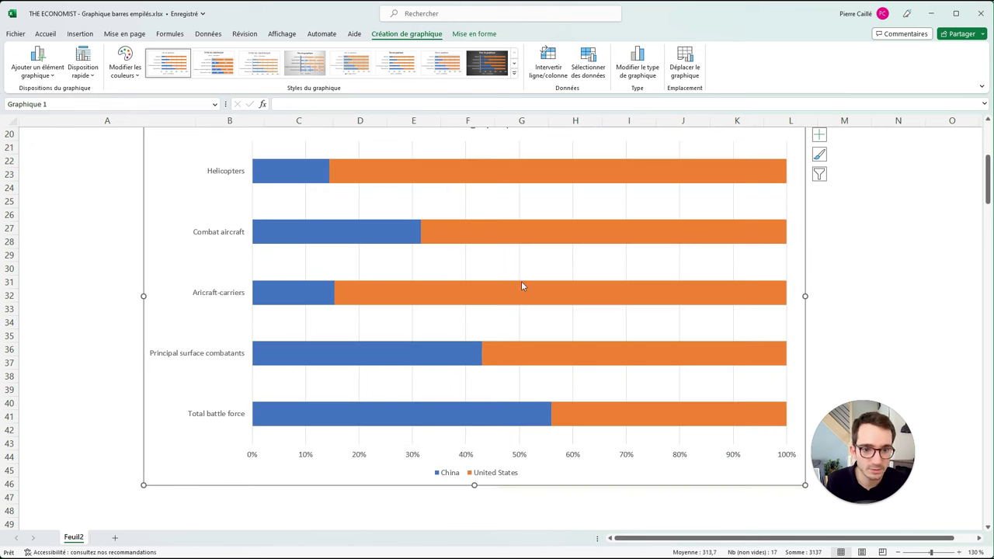
{"action": "mouse_move", "coordinate": [143, 296]}
{"action": "left_mouse_down"}
{"action": "mouse_move", "coordinate": [565, 296]}
{"action": "mouse_move", "coordinate": [499, 296]}
{"action": "left_mouse_up"}
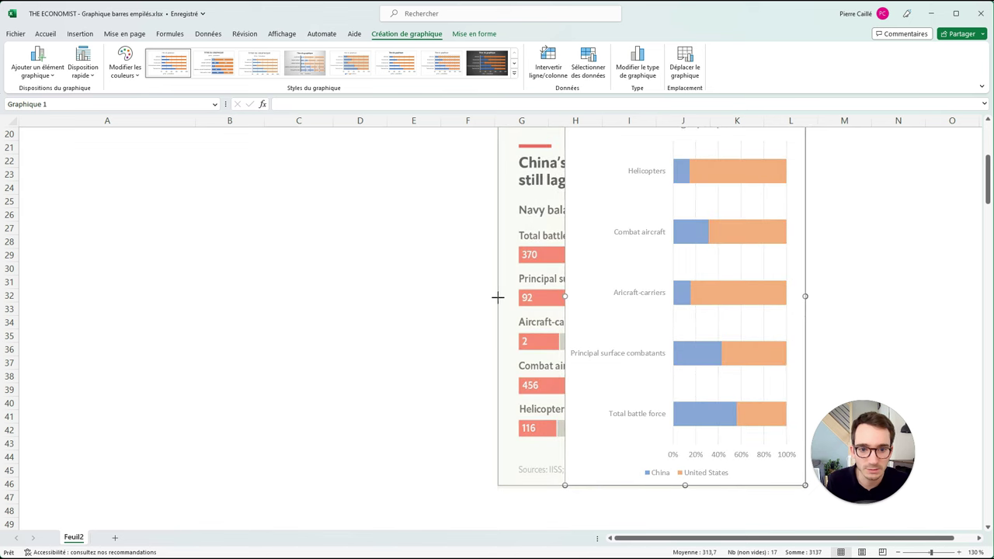
{"action": "scroll", "coordinate": [553, 296], "scroll_direction": "up", "scroll_amount": 2}
{"action": "left_click_drag", "start_coordinate": [554, 193], "coordinate": [203, 194]}
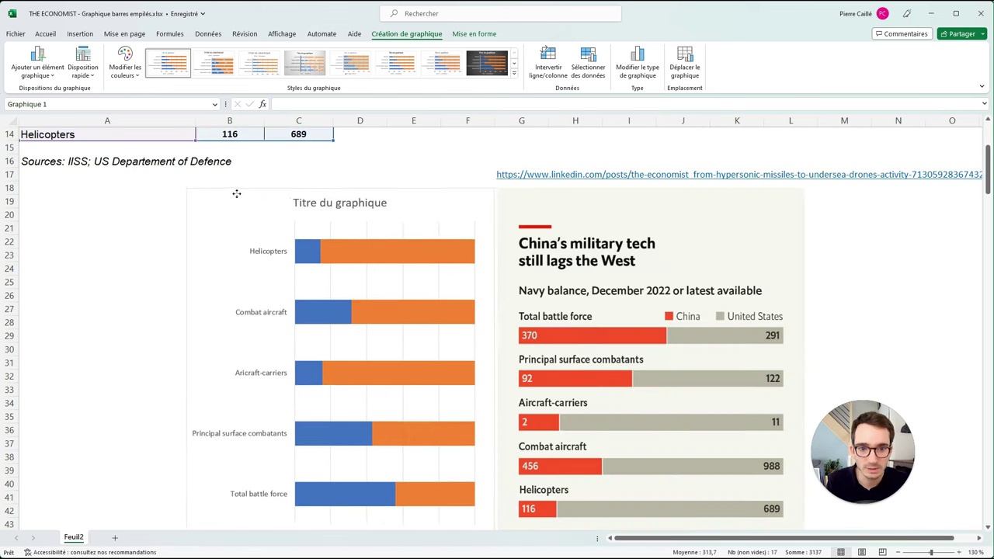
{"action": "scroll", "coordinate": [306, 223], "scroll_direction": "down", "scroll_amount": 1}
{"action": "scroll", "coordinate": [437, 377], "scroll_direction": "down", "scroll_amount": 1}
{"action": "scroll", "coordinate": [319, 235], "scroll_direction": "up", "scroll_amount": 1}
{"action": "left_click", "coordinate": [711, 247]}
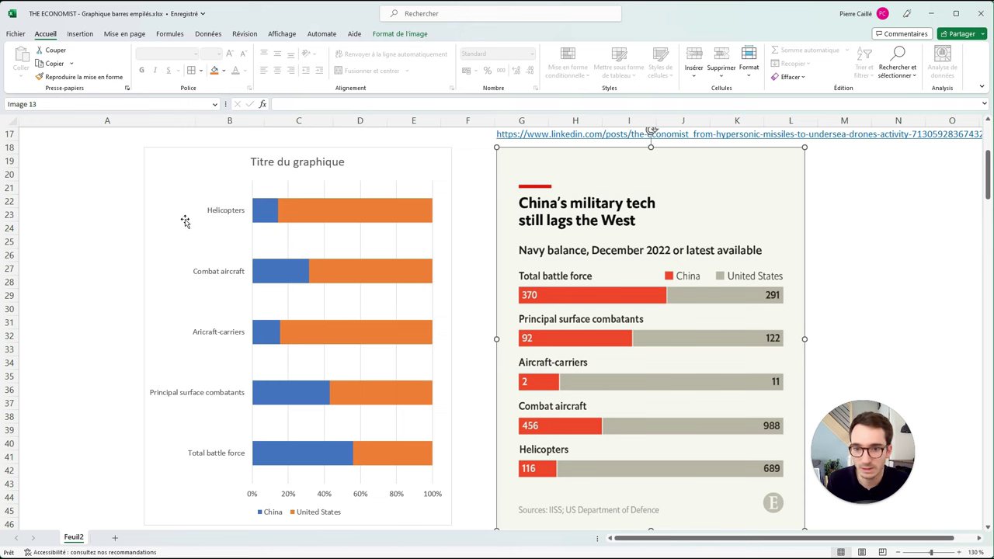
Format the vertical axis with categories in reverse order, putting Total battle force first
{"action": "left_click", "coordinate": [228, 238]}
{"action": "left_click", "coordinate": [237, 216]}
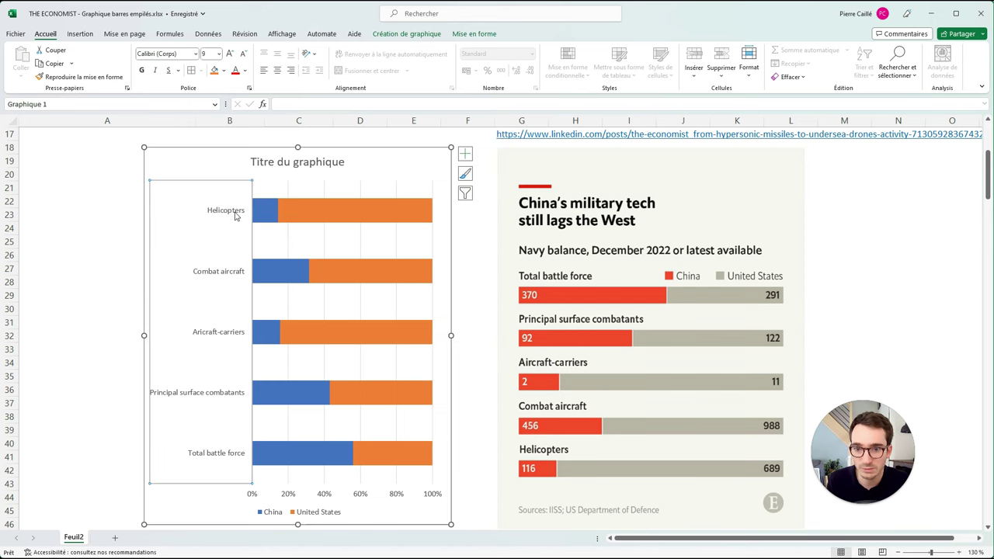
{"action": "right_click", "coordinate": [237, 217]}
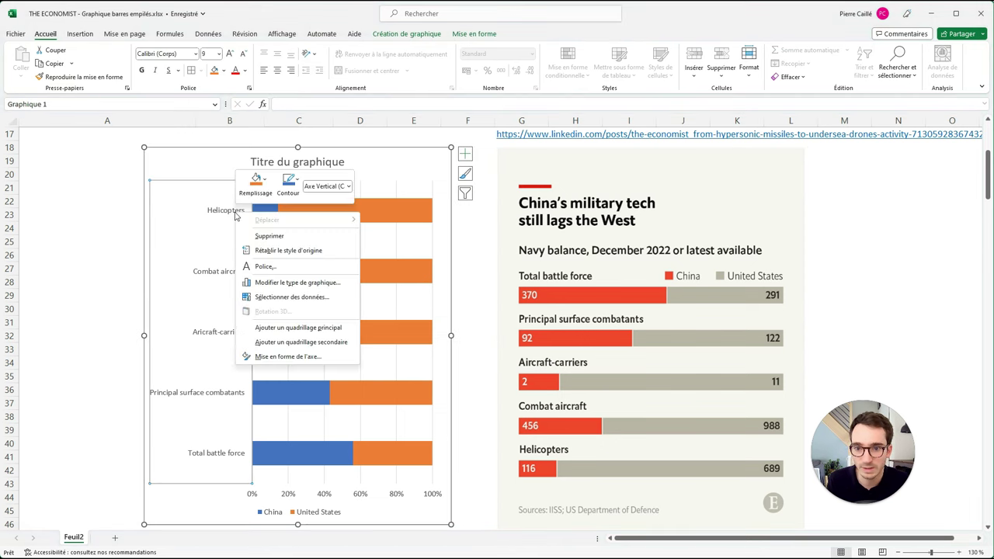
{"action": "left_click", "coordinate": [310, 358]}
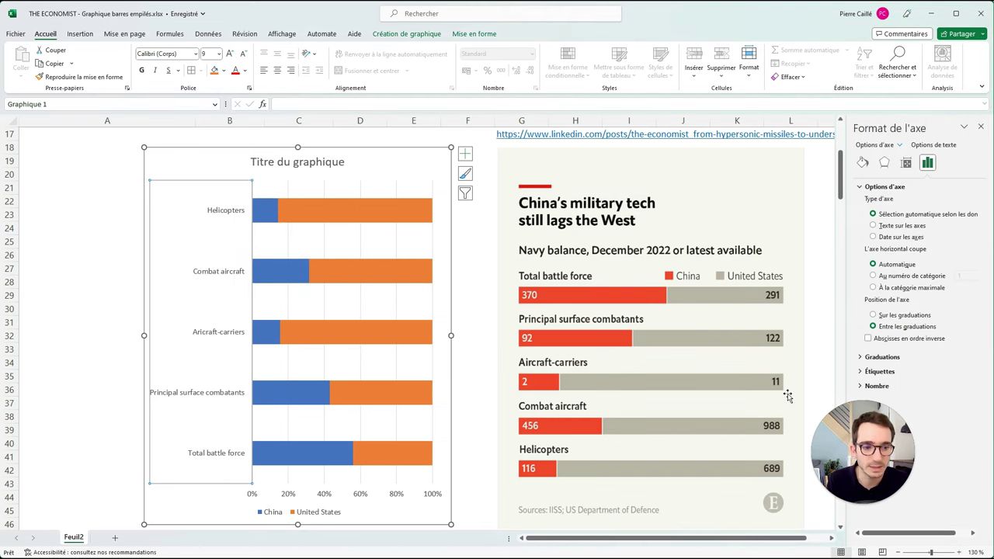
{"action": "left_click_drag", "start_coordinate": [300, 451], "coordinate": [81, 460]}
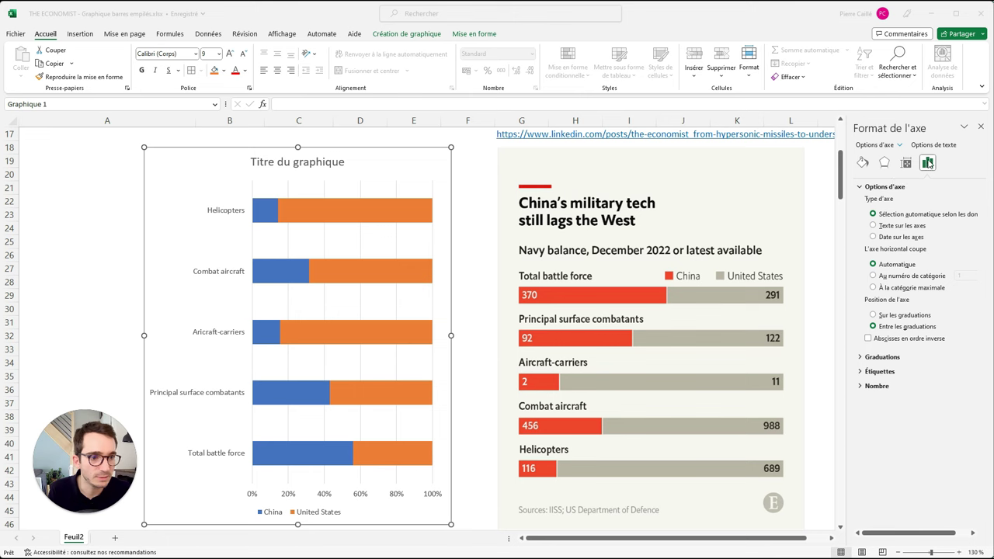
{"action": "left_click", "coordinate": [900, 149]}
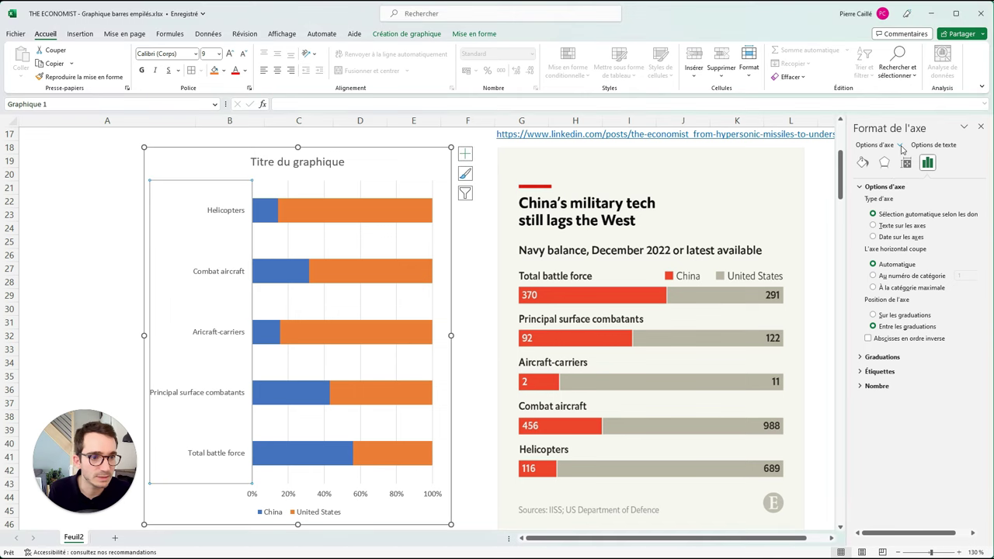
{"action": "left_click", "coordinate": [901, 146]}
{"action": "left_click", "coordinate": [916, 171]}
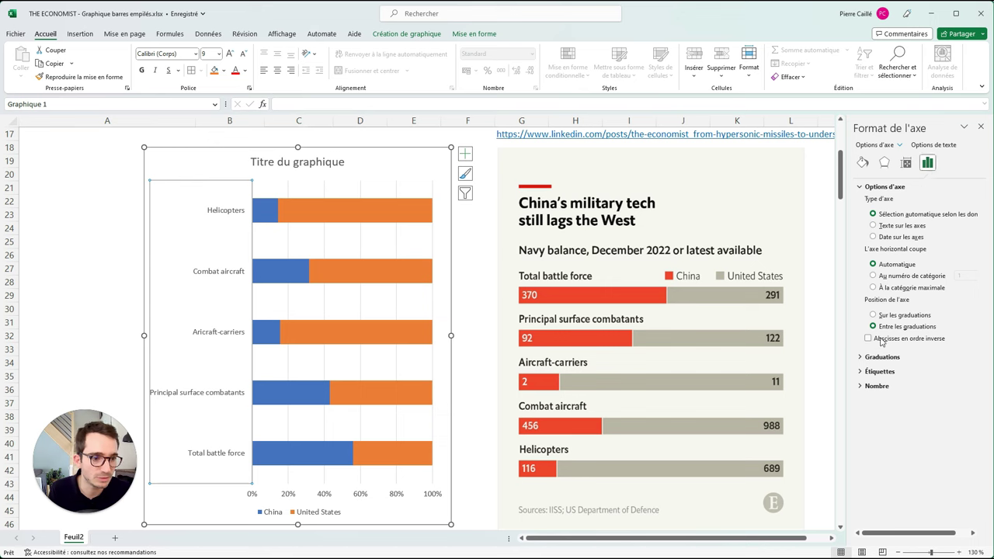
{"action": "left_click", "coordinate": [868, 338]}
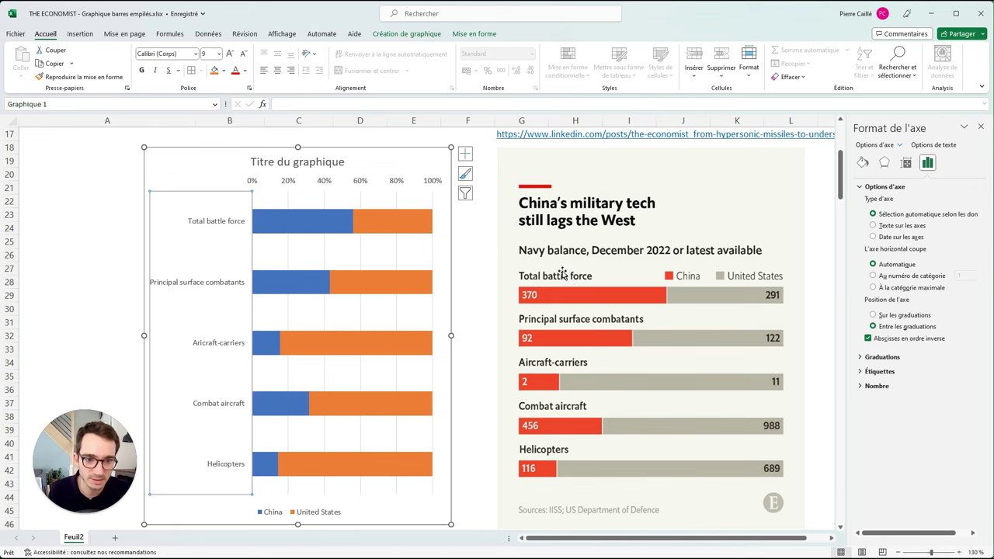
Hide the chart's axes and gridlines from Chart Elements
{"action": "left_click", "coordinate": [185, 177]}
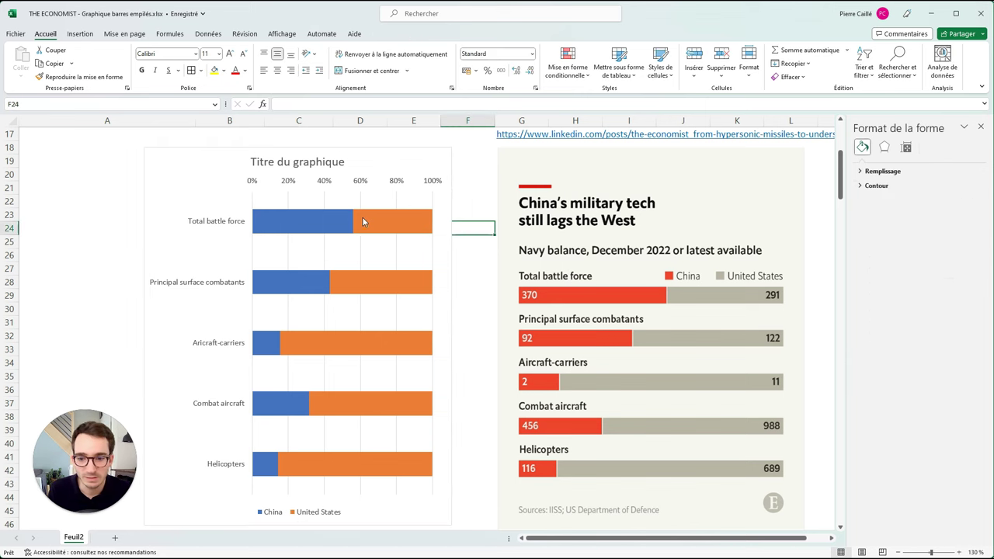
{"action": "left_click", "coordinate": [422, 169]}
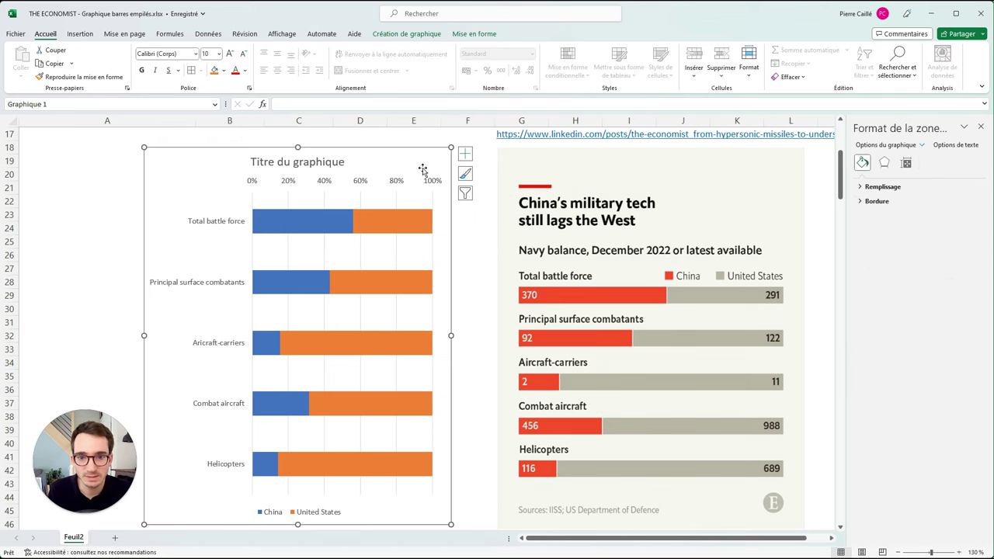
{"action": "left_click", "coordinate": [464, 157]}
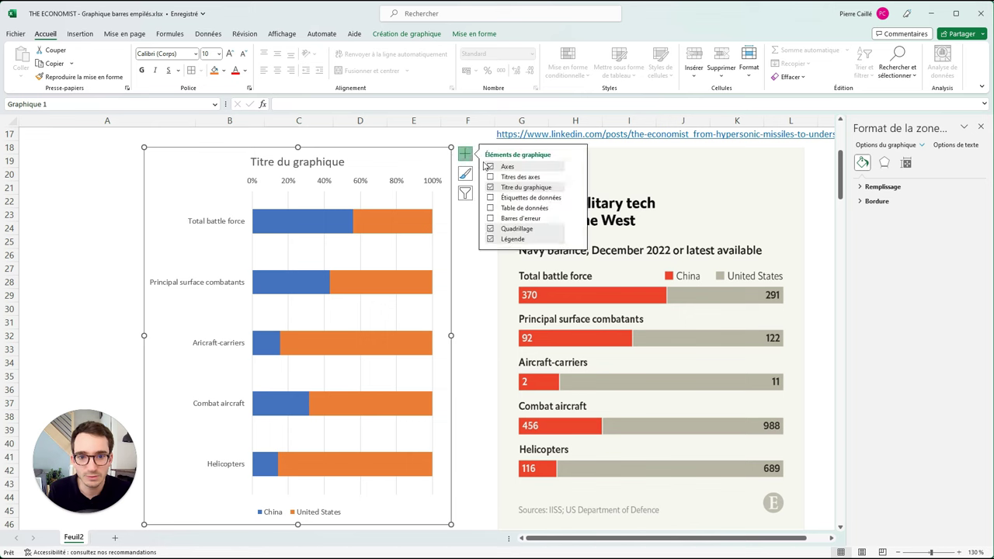
{"action": "left_click", "coordinate": [489, 167]}
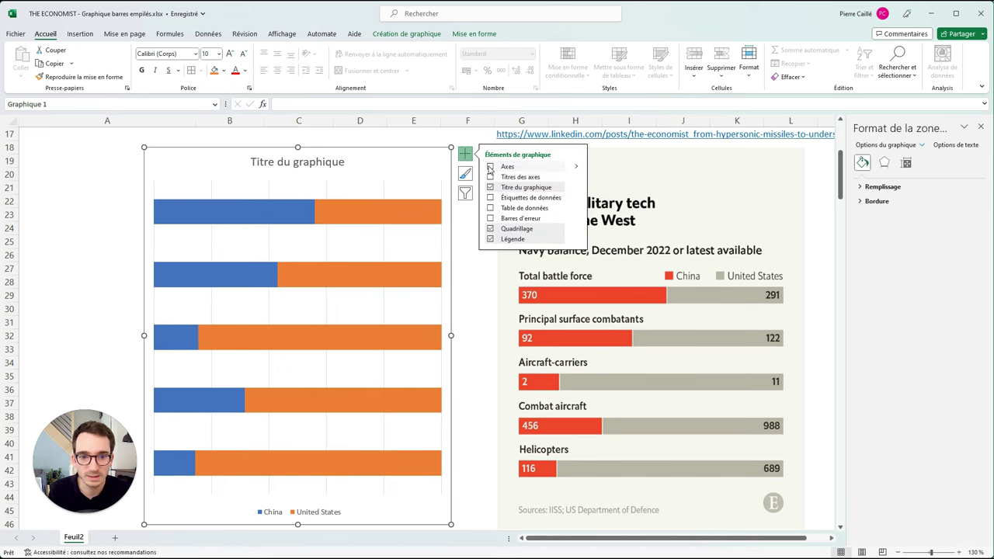
{"action": "left_click", "coordinate": [490, 229]}
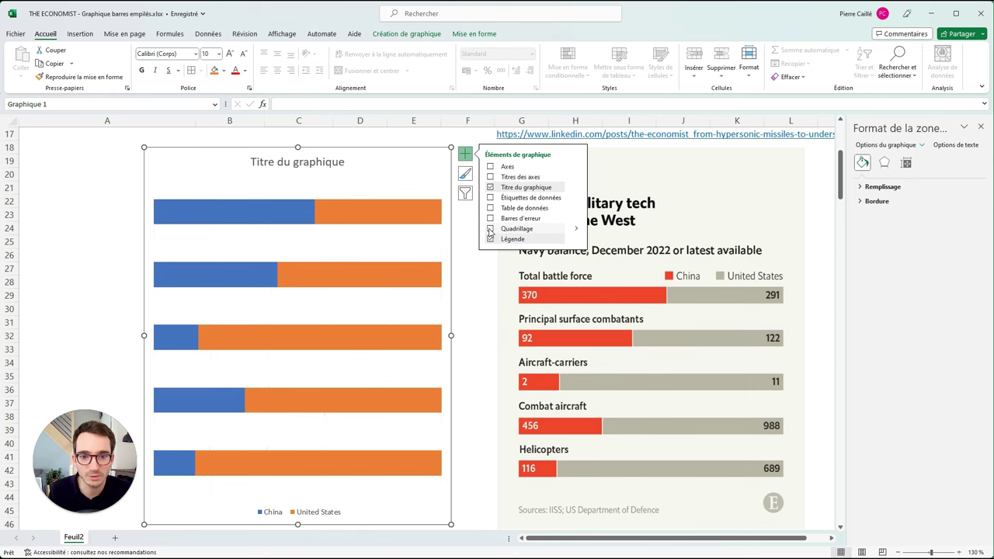
Drag the plot area's top edge down so the bars sit lower in the chart
{"action": "left_click", "coordinate": [394, 205]}
{"action": "left_click", "coordinate": [360, 197]}
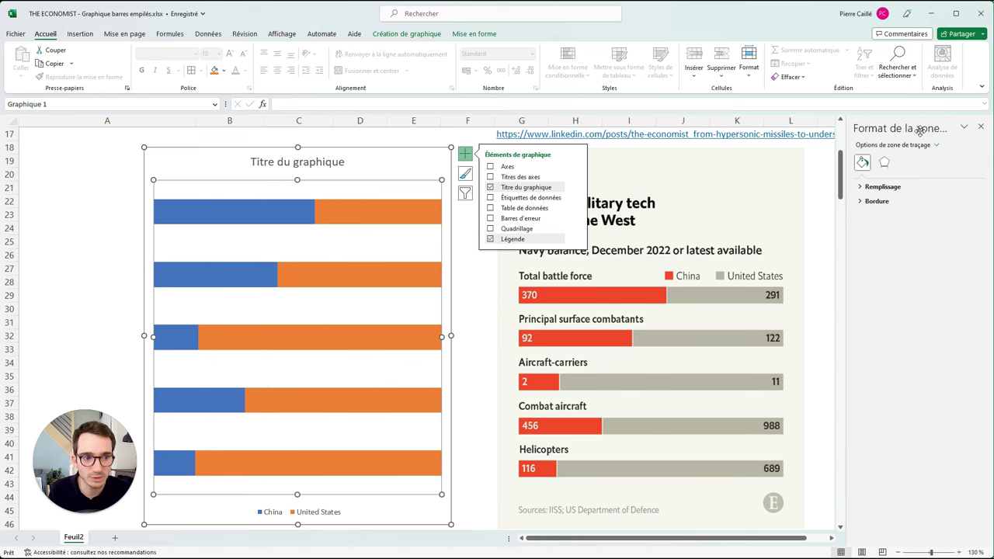
{"action": "left_click", "coordinate": [964, 128]}
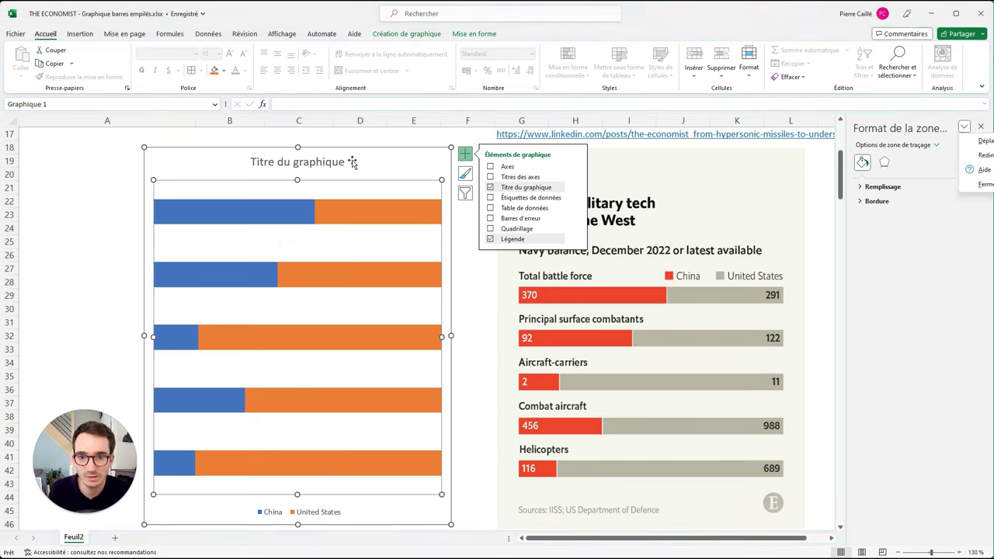
{"action": "left_click", "coordinate": [298, 180]}
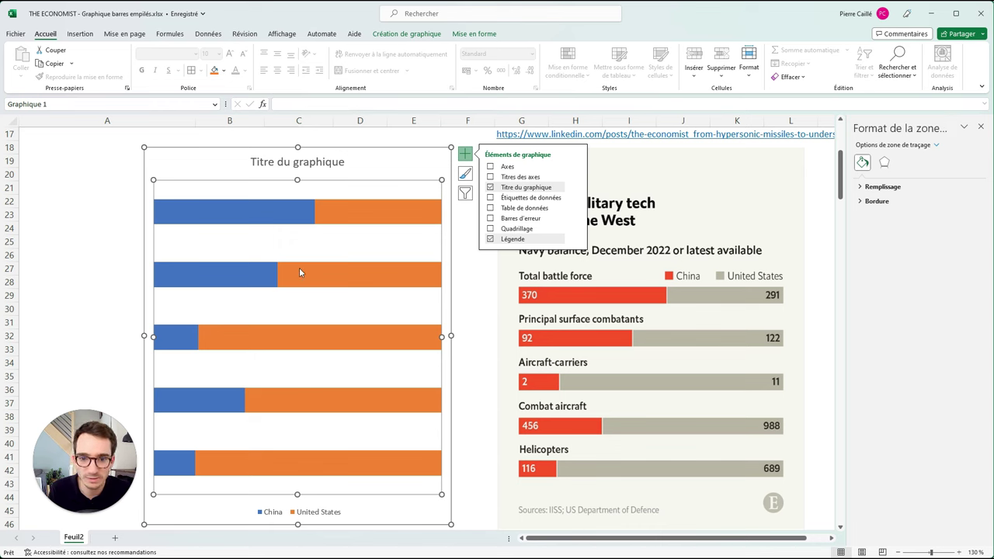
{"action": "left_click_drag", "start_coordinate": [298, 180], "coordinate": [297, 273]}
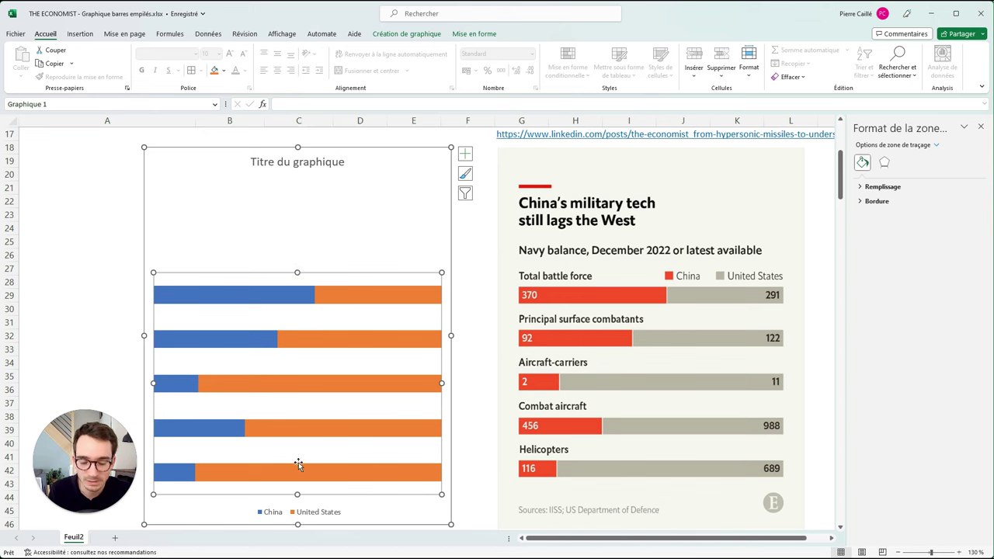
Place the legend at the top right, just above the bars
{"action": "left_click", "coordinate": [325, 507]}
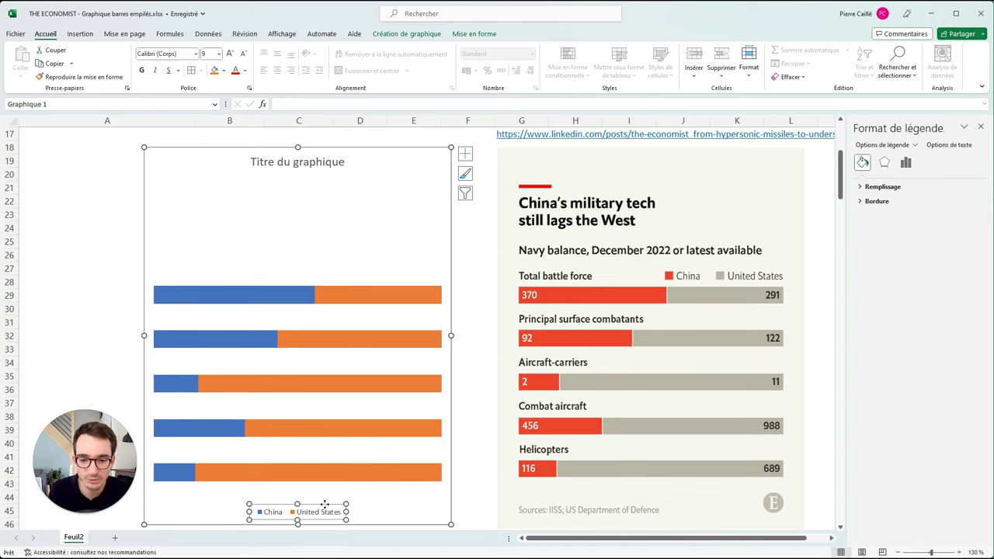
{"action": "left_click_drag", "start_coordinate": [326, 505], "coordinate": [463, 327]}
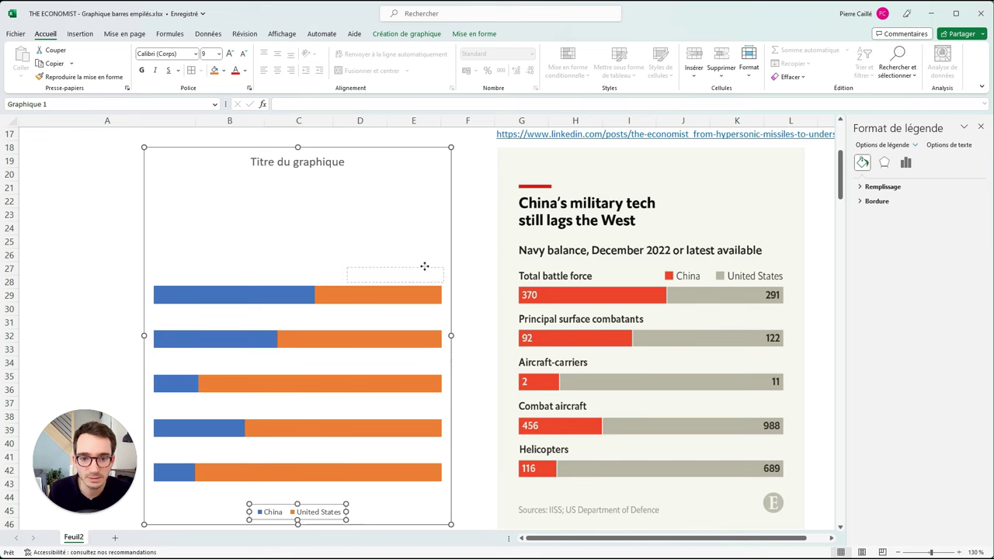
{"action": "left_click_drag", "start_coordinate": [422, 260], "coordinate": [433, 278]}
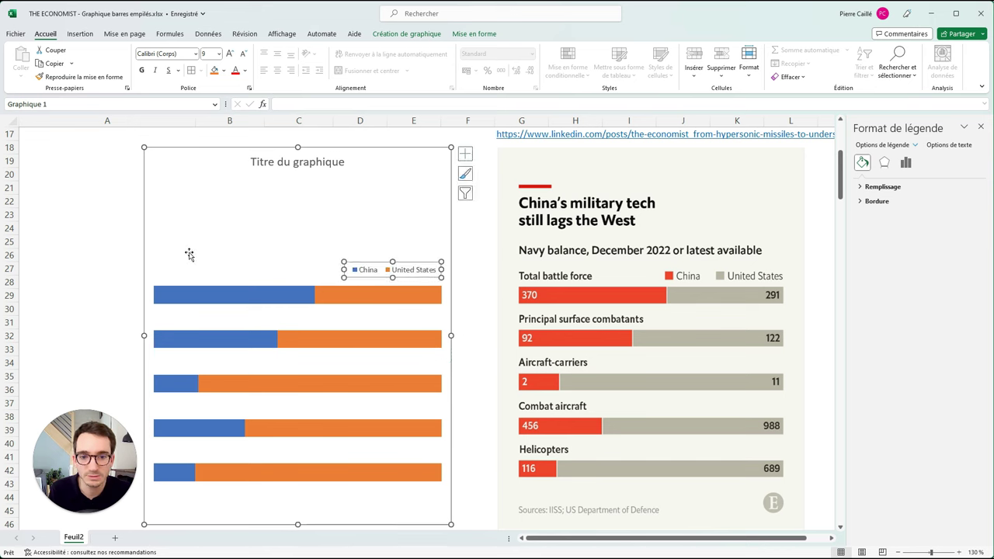
{"action": "key", "text": "Escape"}
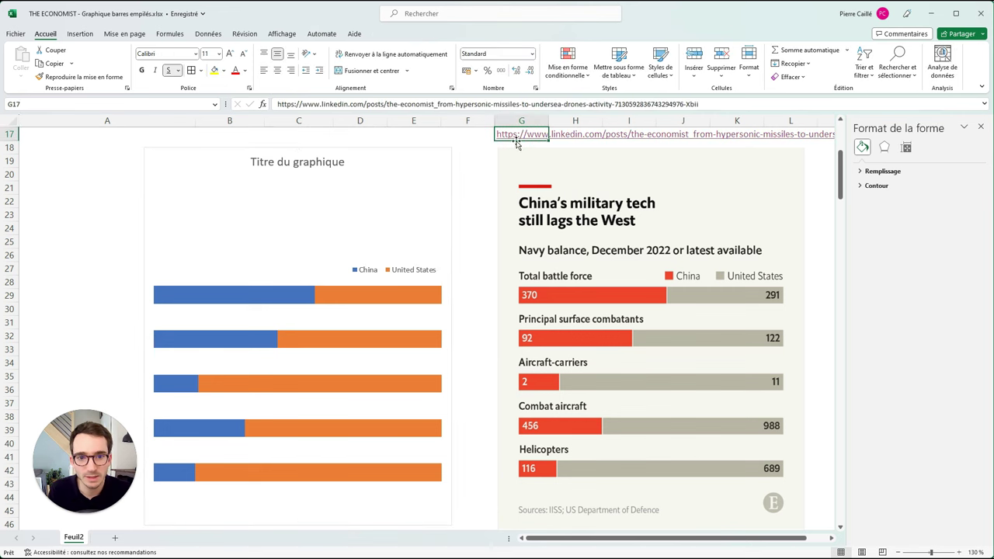
Pick the red China bar colour from the LinkedIn post and paste #EE422A into A21
{"action": "left_click", "coordinate": [527, 137]}
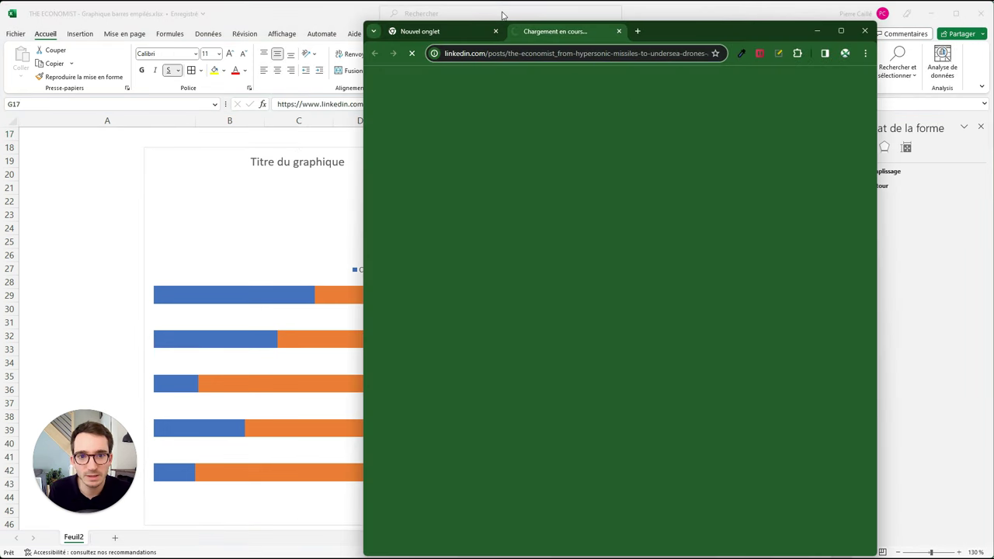
{"action": "left_click", "coordinate": [709, 205]}
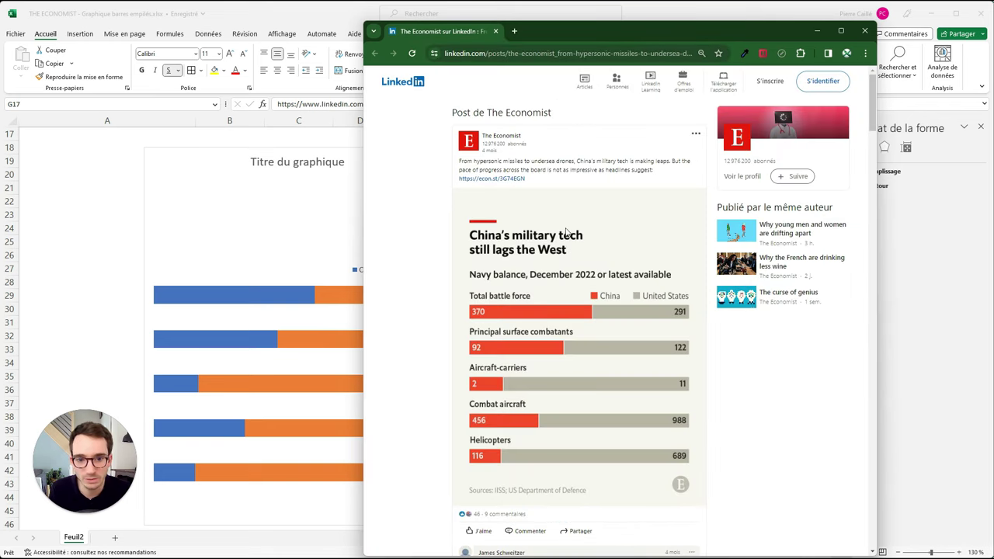
{"action": "left_click", "coordinate": [746, 53]}
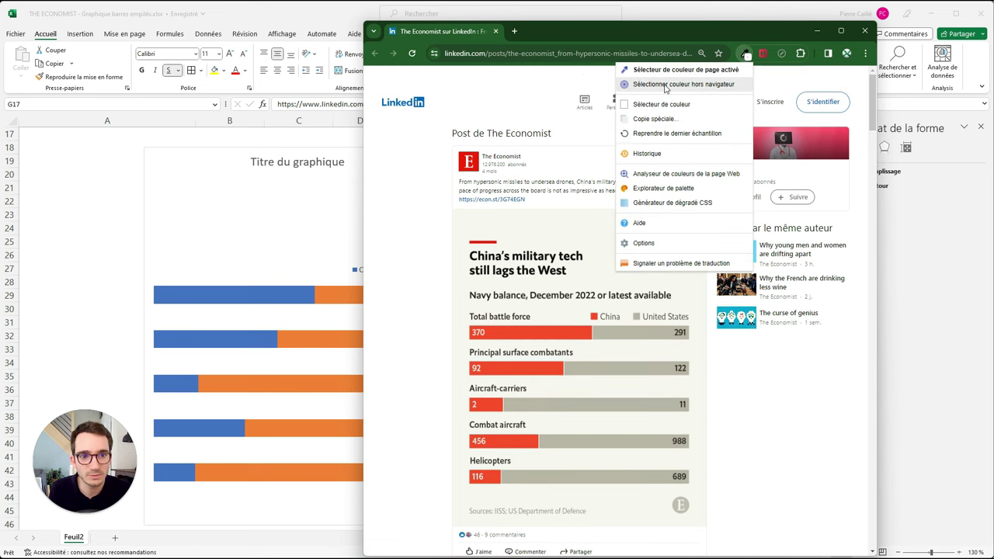
{"action": "left_click", "coordinate": [676, 72]}
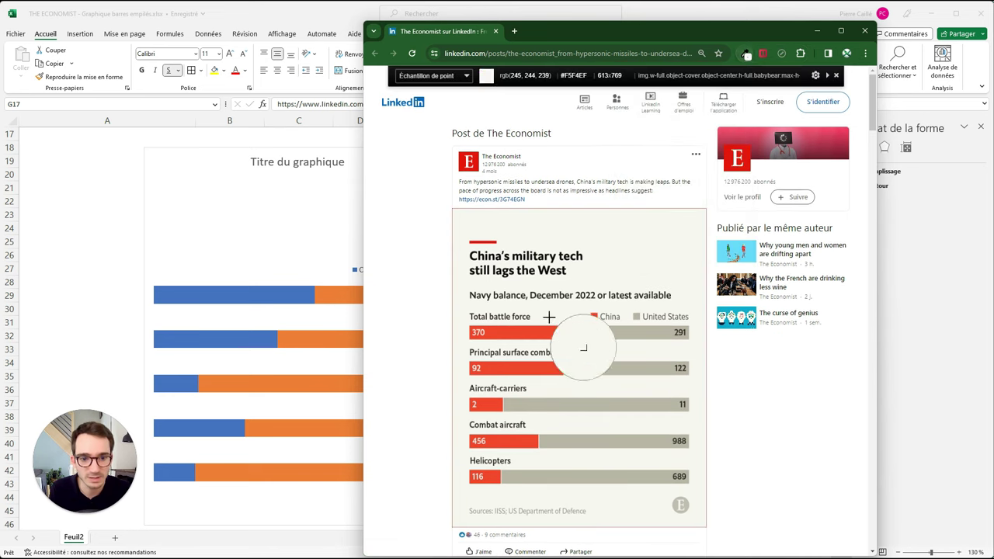
{"action": "left_click", "coordinate": [508, 339]}
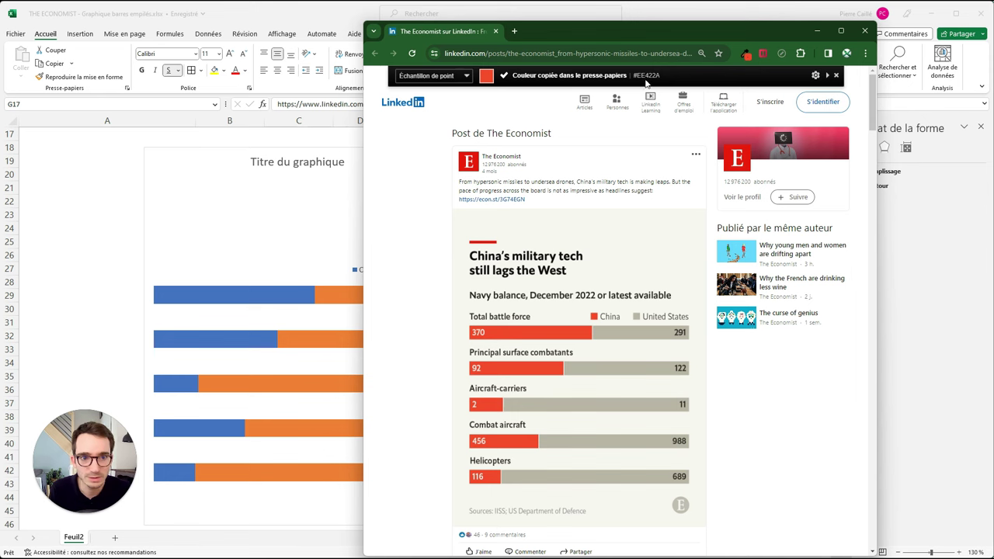
{"action": "left_click", "coordinate": [59, 200]}
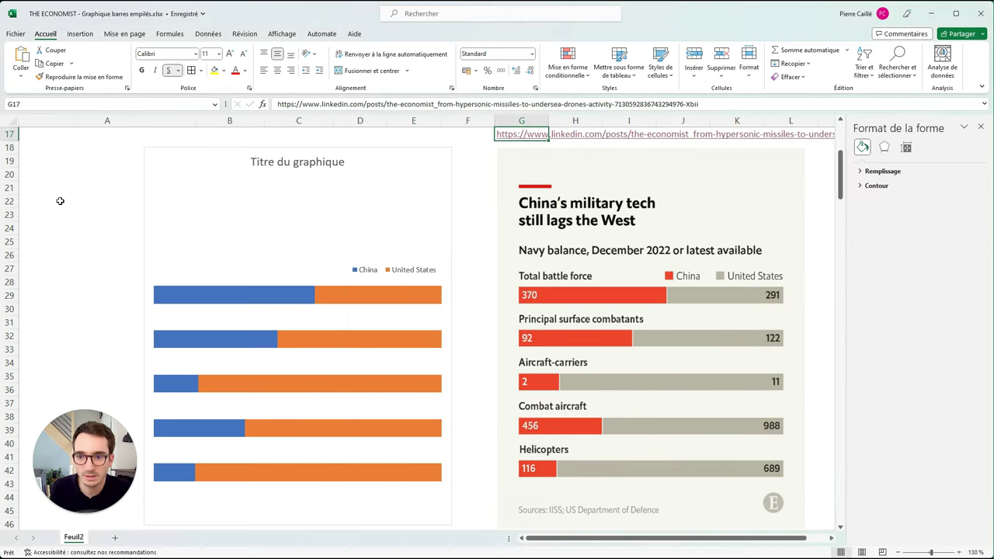
{"action": "left_click", "coordinate": [56, 190]}
{"action": "type", "text": "#EE422A"}
{"action": "left_click", "coordinate": [60, 226]}
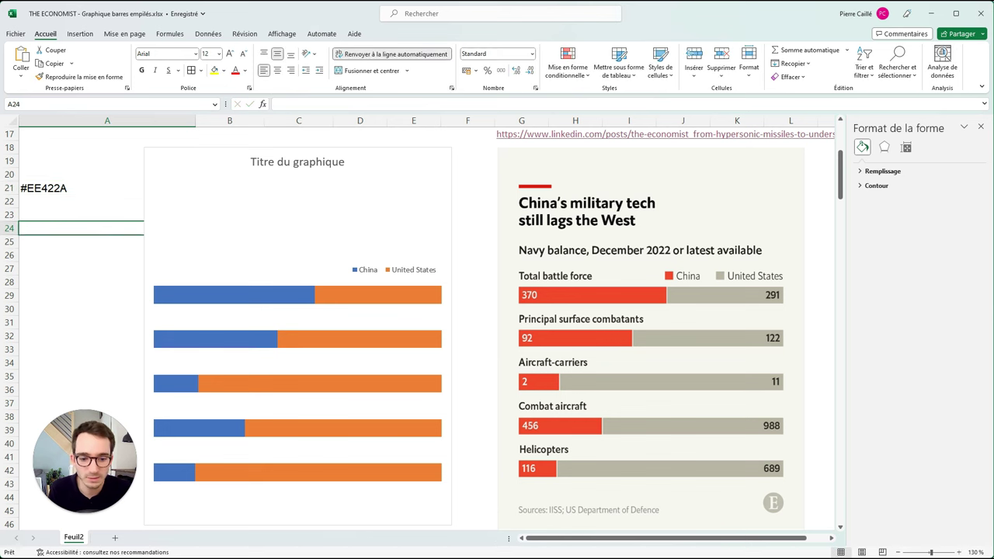
Pick the off-white background colour and paste #F5F4EF into A22
{"action": "key", "text": "alt+Tab"}
{"action": "left_click", "coordinate": [746, 53]}
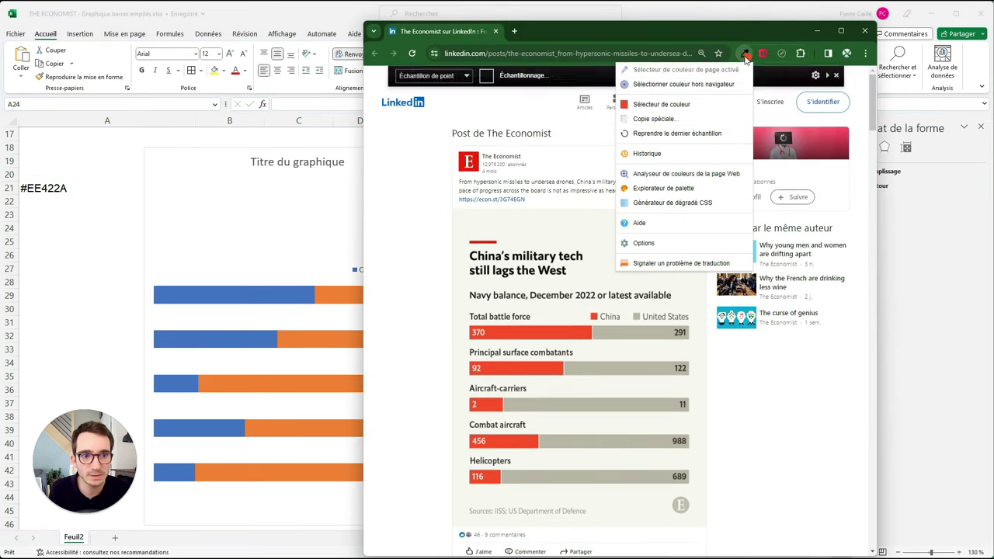
{"action": "left_click", "coordinate": [659, 71]}
{"action": "left_click", "coordinate": [540, 233]}
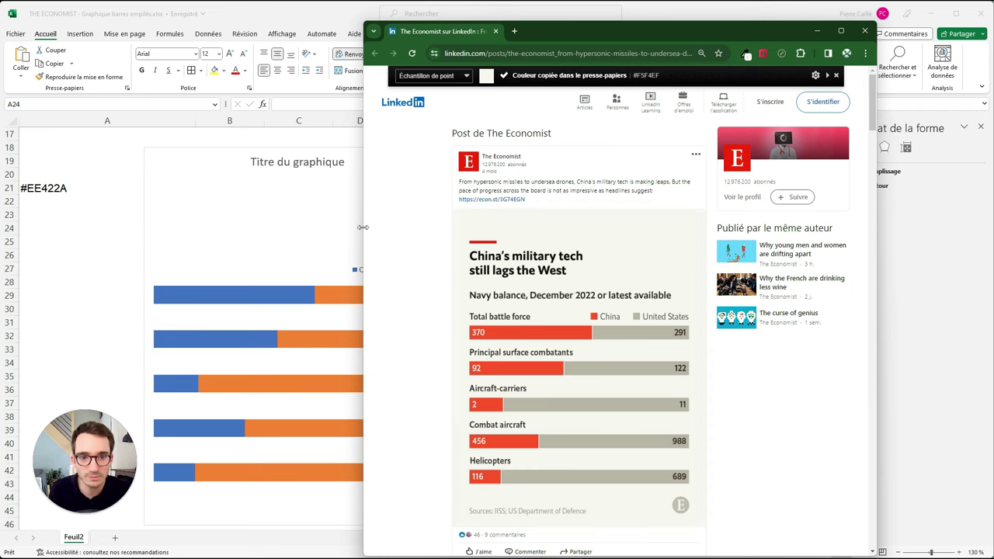
{"action": "key", "text": "alt+Tab"}
{"action": "left_click", "coordinate": [49, 199]}
{"action": "type", "text": "#F5F4EF"}
{"action": "key", "text": "Return"}
{"action": "key", "text": "Return"}
{"action": "key", "text": "Return"}
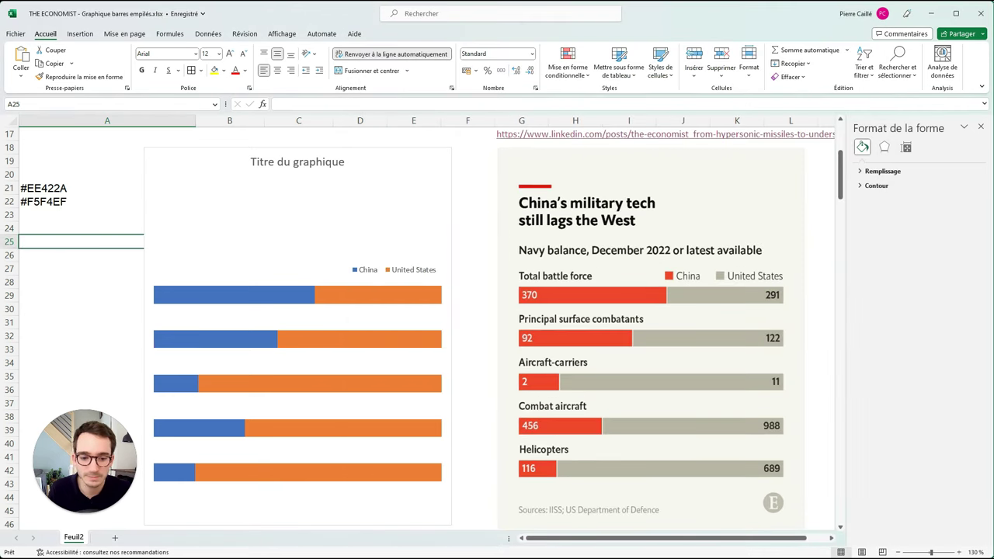
Pick the grey United States bar colour and paste #B7B4A5 into A23
{"action": "key", "text": "alt+Tab"}
{"action": "left_click", "coordinate": [737, 56]}
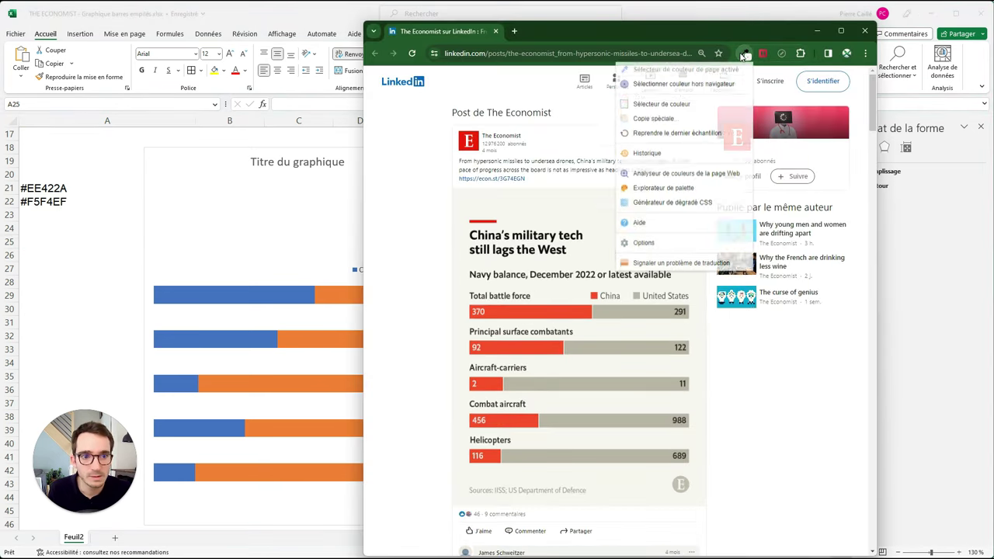
{"action": "left_click", "coordinate": [668, 67]}
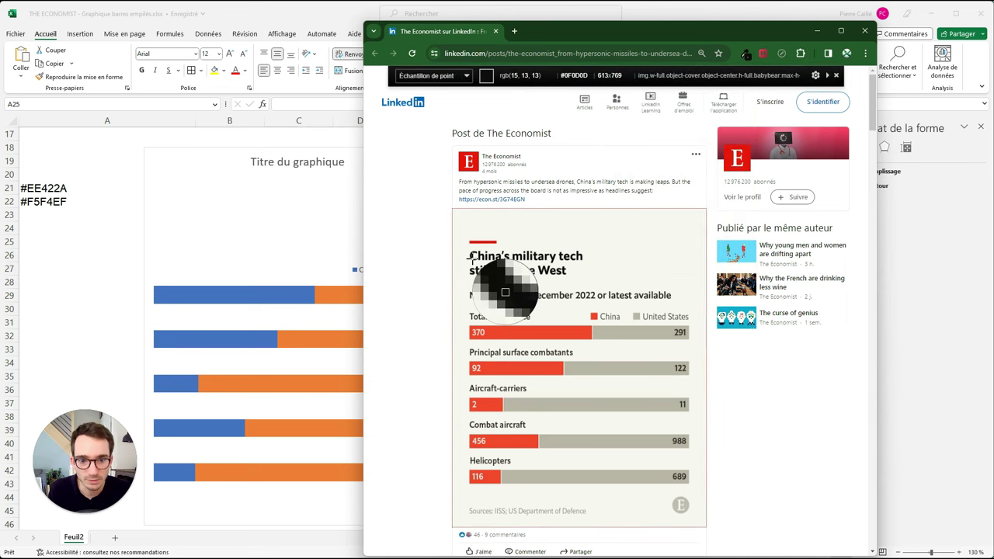
{"action": "left_click", "coordinate": [609, 336]}
{"action": "left_click", "coordinate": [113, 245]}
{"action": "key", "text": "Up"}
{"action": "key", "text": "Up"}
{"action": "type", "text": "#B7B4A5"}
{"action": "left_click", "coordinate": [62, 255]}
{"action": "key", "text": "alt+Tab"}
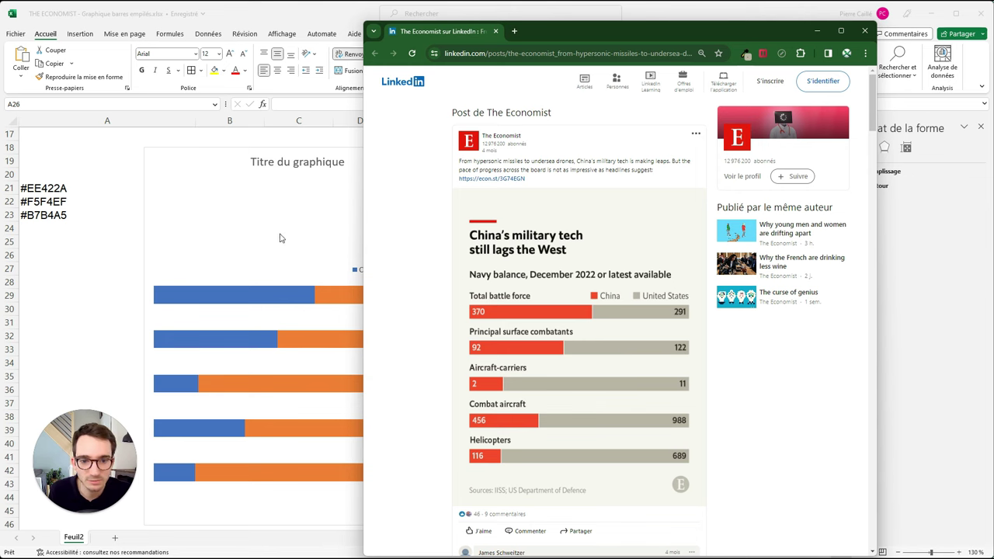
Fill cell A21 with custom colour #EE422A red
{"action": "left_click", "coordinate": [53, 224]}
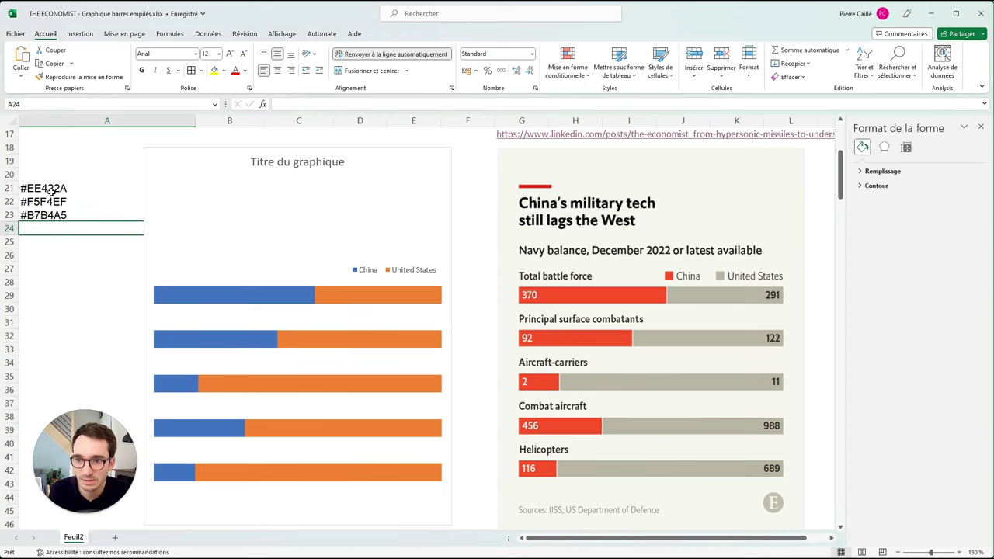
{"action": "double_click", "coordinate": [80, 188]}
{"action": "double_click", "coordinate": [80, 188]}
{"action": "key", "text": "ctrl+c"}
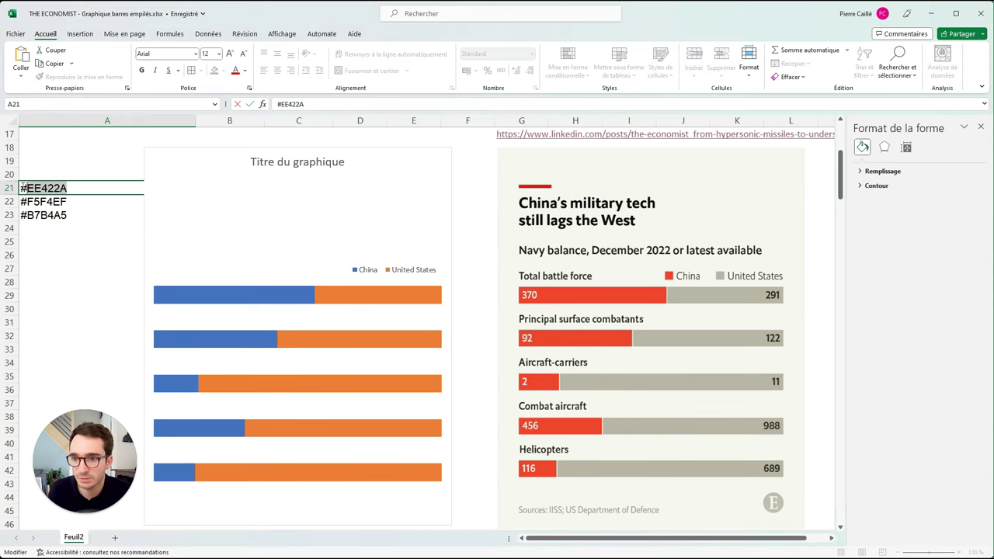
{"action": "left_click", "coordinate": [81, 169]}
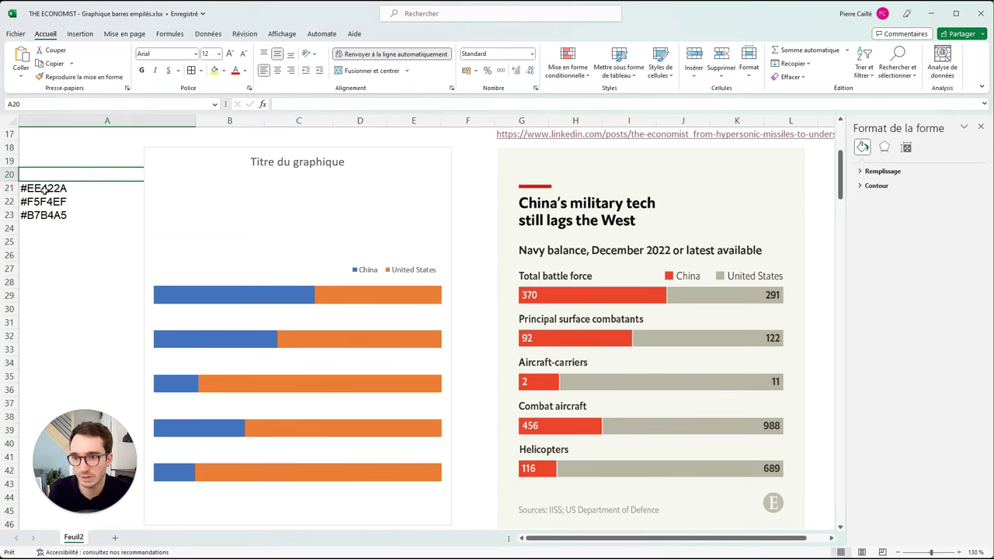
{"action": "left_click", "coordinate": [98, 185]}
{"action": "left_click", "coordinate": [223, 71]}
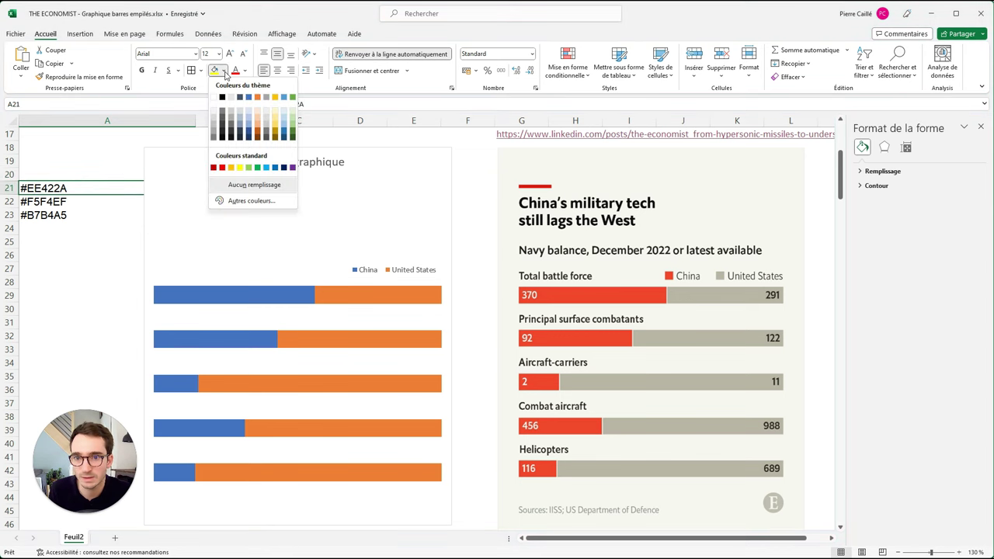
{"action": "left_click", "coordinate": [249, 201]}
{"action": "left_click_drag", "start_coordinate": [156, 456], "coordinate": [349, 198]}
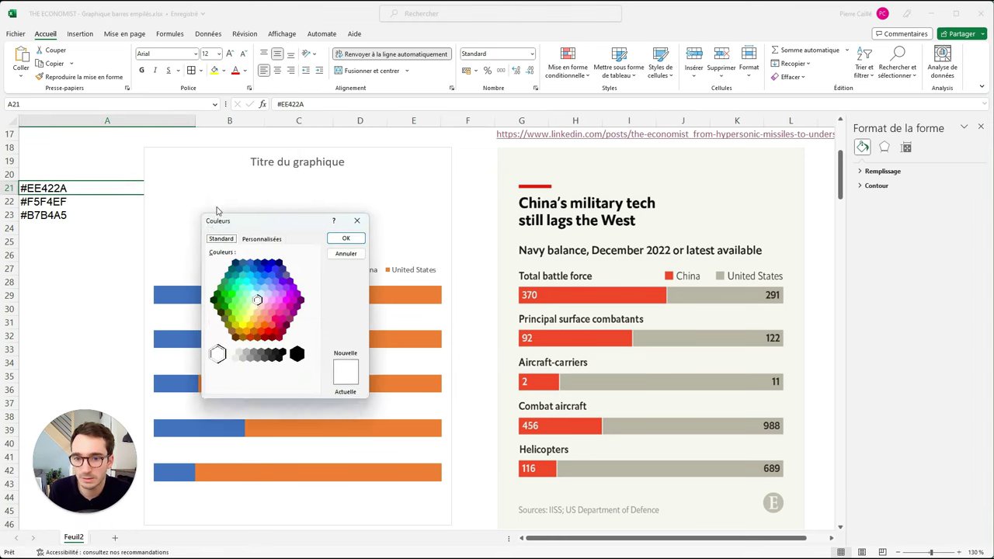
{"action": "left_click", "coordinate": [265, 217]}
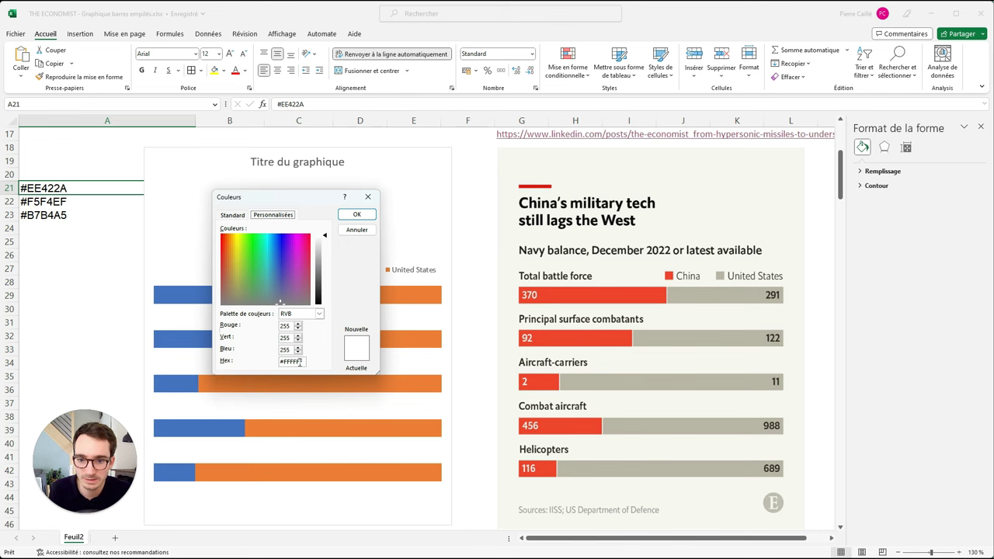
{"action": "left_click_drag", "start_coordinate": [302, 362], "coordinate": [274, 362]}
{"action": "key", "text": "ctrl+v"}
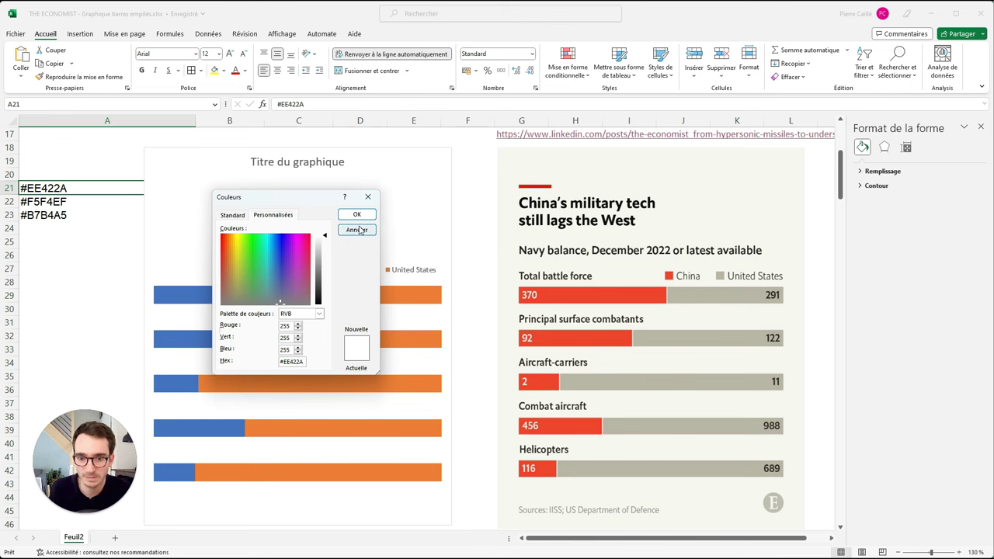
{"action": "left_click", "coordinate": [356, 215]}
Fill cell A22 with custom colour #F5F4EF off-white
{"action": "left_click", "coordinate": [103, 201]}
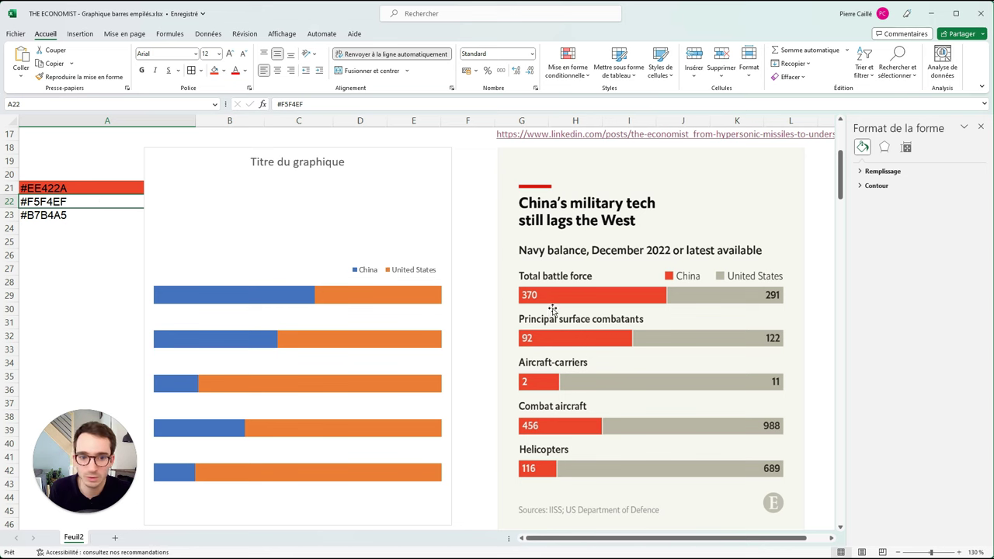
{"action": "double_click", "coordinate": [76, 204]}
{"action": "left_click_drag", "start_coordinate": [76, 204], "coordinate": [9, 201]}
{"action": "key", "text": "ctrl+c"}
{"action": "key", "text": "Escape"}
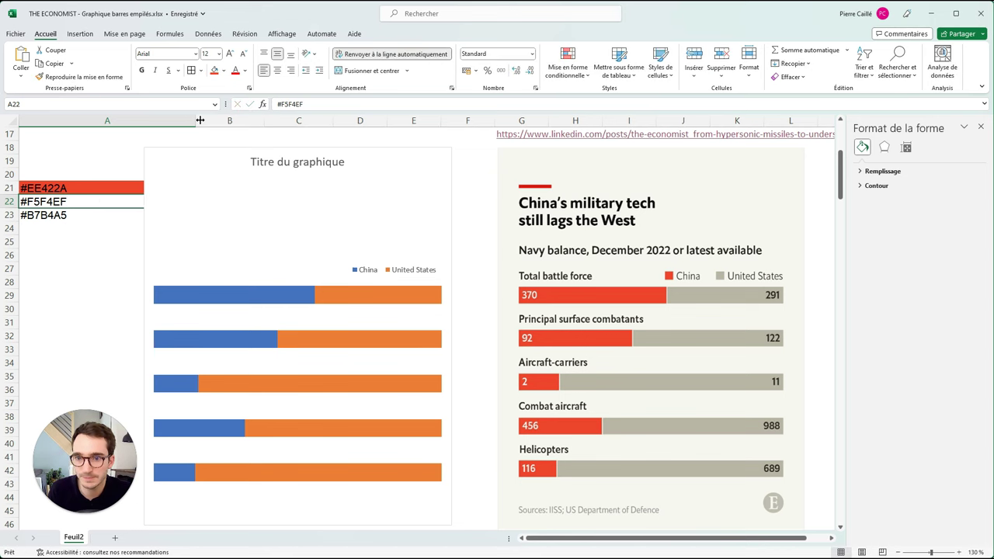
{"action": "left_click", "coordinate": [223, 72]}
{"action": "left_click", "coordinate": [246, 237]}
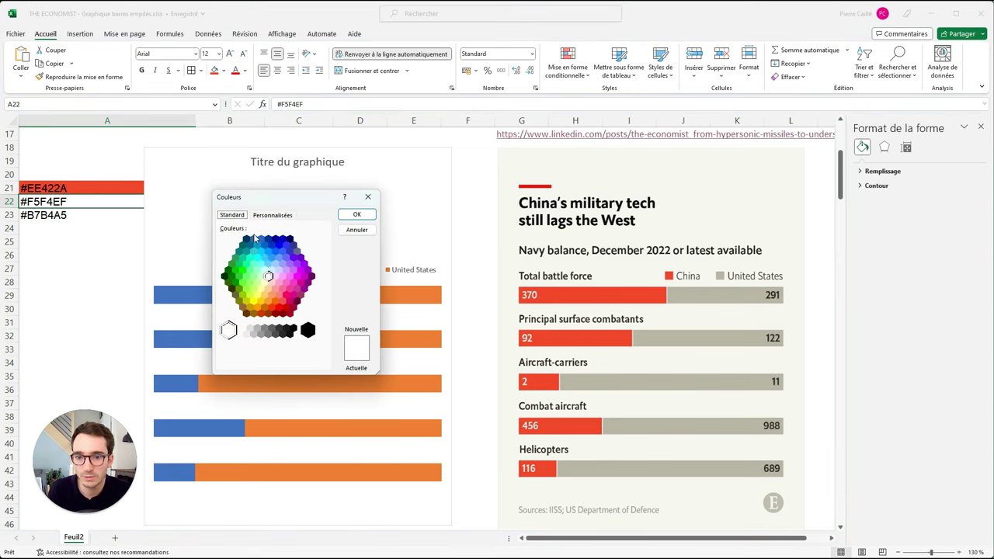
{"action": "left_click", "coordinate": [272, 215]}
{"action": "double_click", "coordinate": [292, 362]}
{"action": "key", "text": "ctrl+v"}
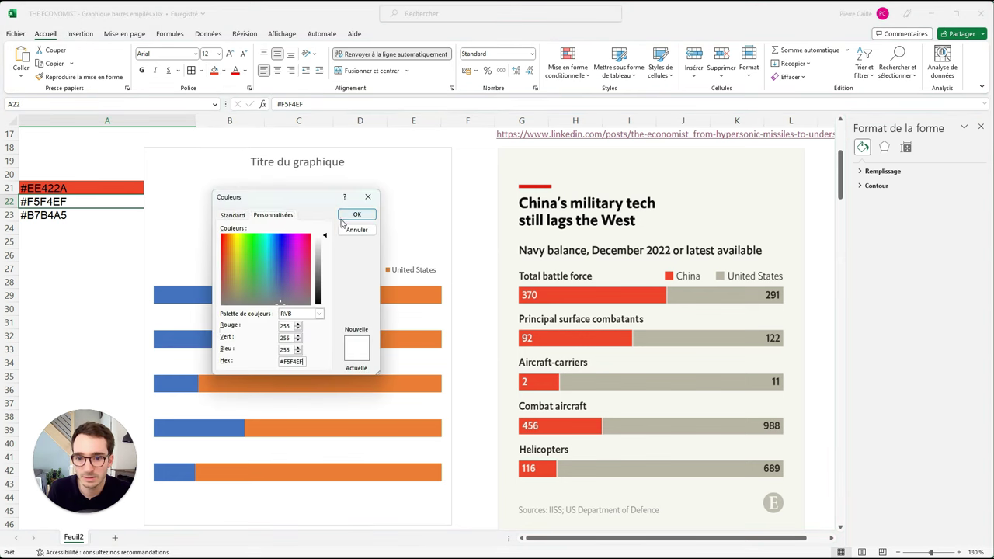
{"action": "left_click", "coordinate": [357, 214]}
Fill cell A23 with custom colour #B7B4A5 grey
{"action": "left_click", "coordinate": [44, 215]}
{"action": "double_click", "coordinate": [43, 215]}
{"action": "left_click_drag", "start_coordinate": [68, 215], "coordinate": [20, 215]}
{"action": "key", "text": "ctrl+c"}
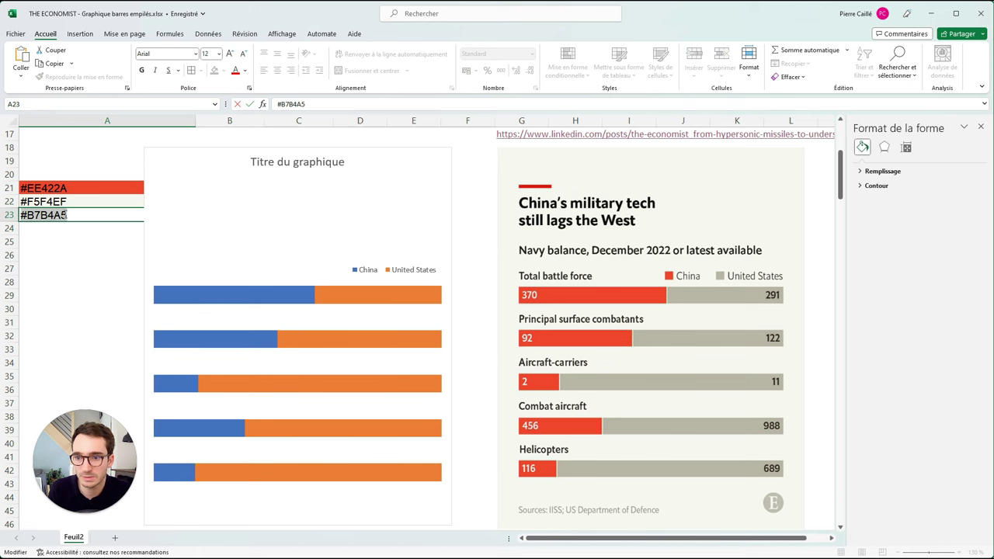
{"action": "key", "text": "Escape"}
{"action": "left_click", "coordinate": [224, 71]}
{"action": "left_click", "coordinate": [246, 234]}
{"action": "left_click", "coordinate": [280, 216]}
{"action": "double_click", "coordinate": [292, 361]}
{"action": "key", "text": "ctrl+v"}
{"action": "left_click", "coordinate": [357, 214]}
{"action": "left_click", "coordinate": [126, 255]}
{"action": "left_click", "coordinate": [82, 215]}
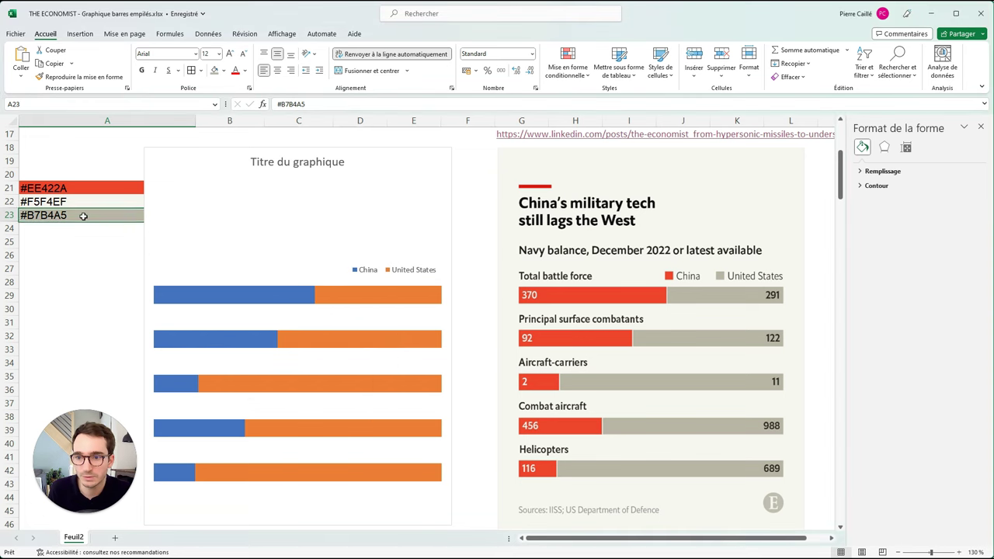
{"action": "left_click", "coordinate": [224, 71]}
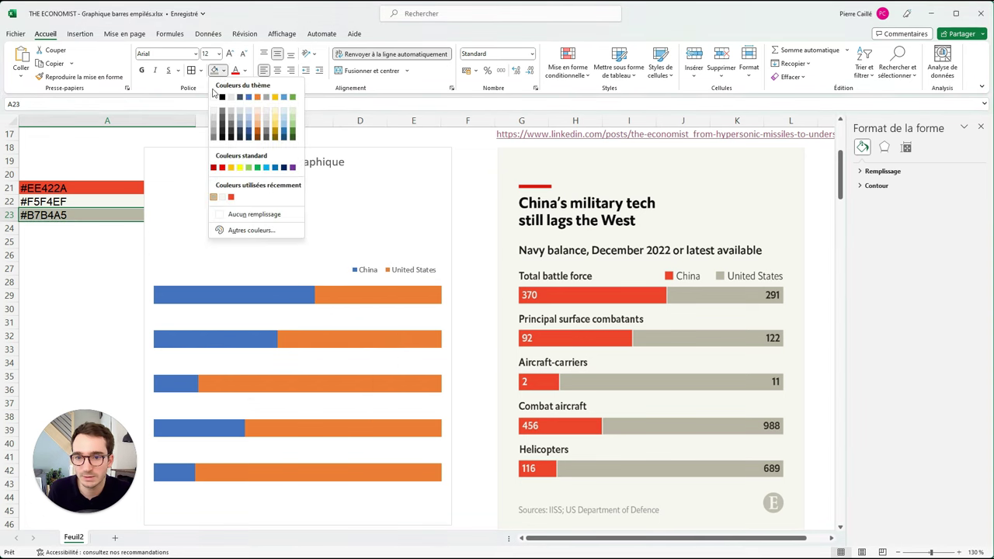
{"action": "left_click", "coordinate": [214, 197]}
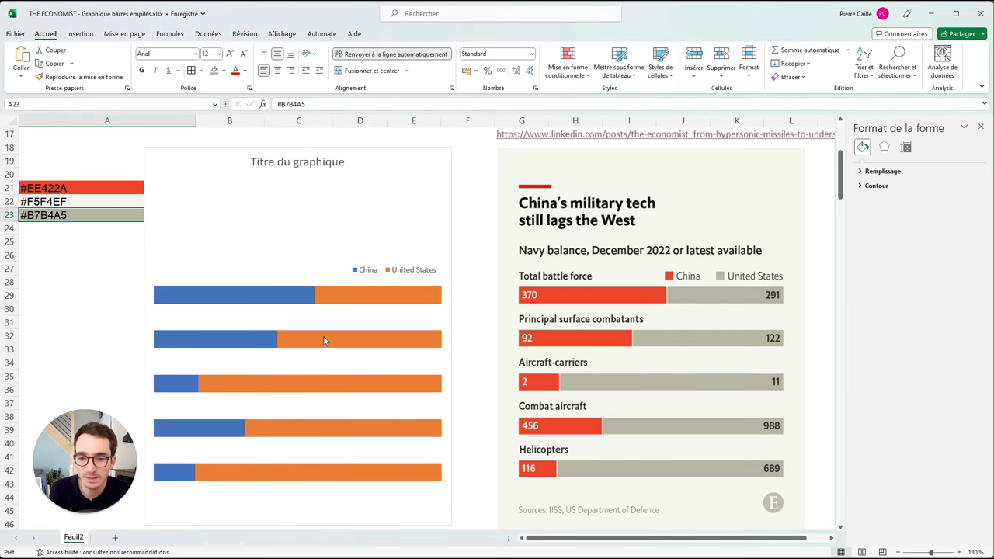
Fill the China series bars with the recent red colour
{"action": "left_click", "coordinate": [242, 289]}
{"action": "left_click", "coordinate": [240, 292]}
{"action": "left_click", "coordinate": [228, 309]}
{"action": "left_click", "coordinate": [232, 297]}
{"action": "right_click", "coordinate": [232, 298]}
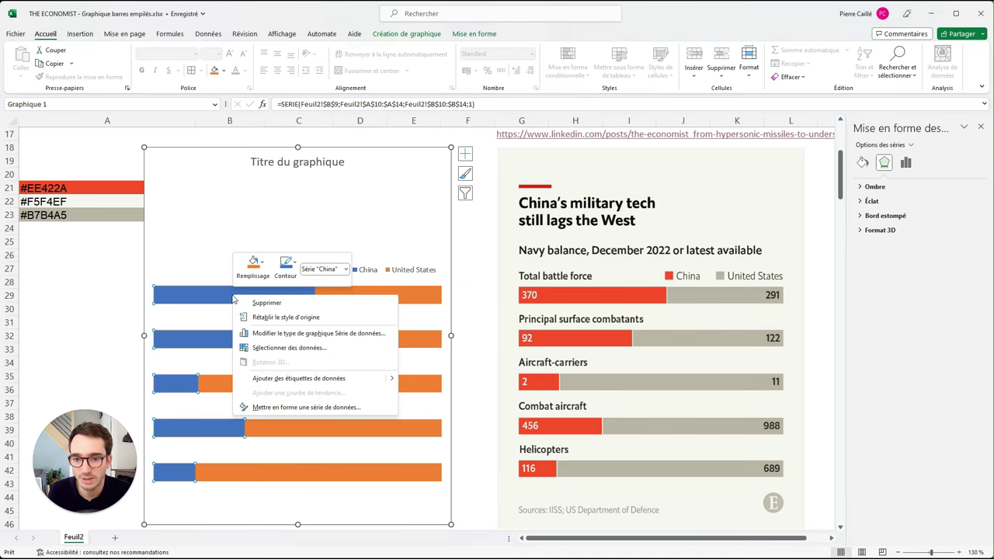
{"action": "left_click", "coordinate": [262, 266]}
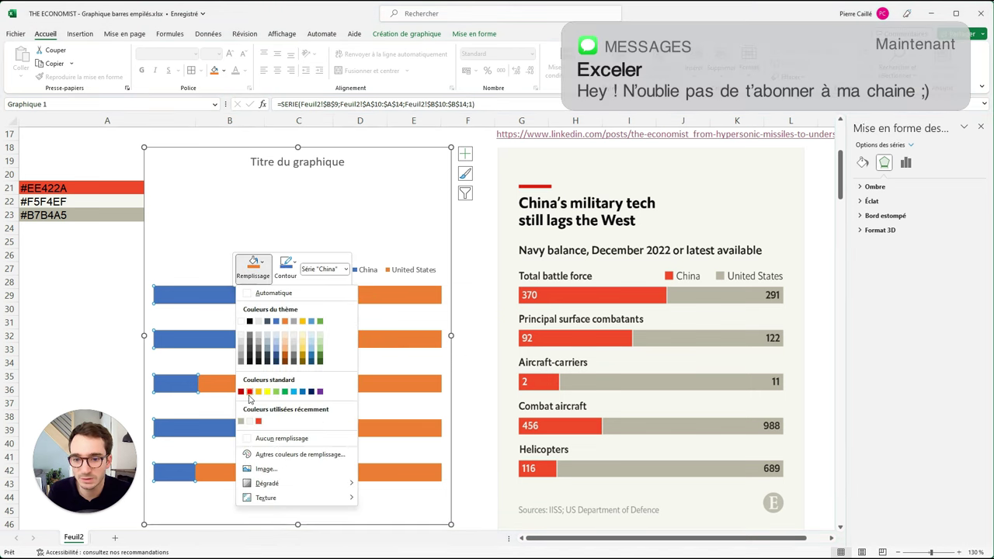
{"action": "left_click", "coordinate": [259, 421]}
{"action": "left_click", "coordinate": [332, 319]}
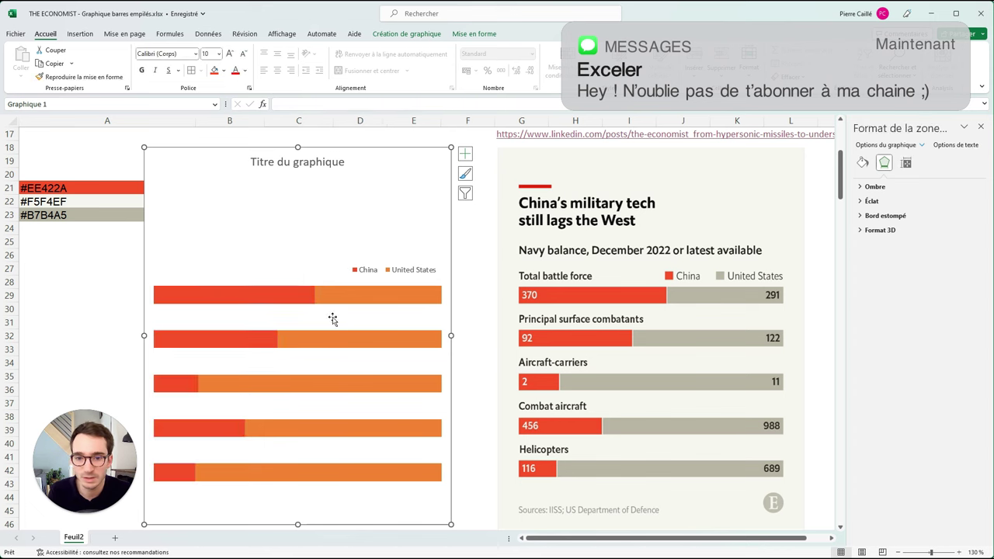
Fill the United States series bars with the recent grey colour
{"action": "left_click", "coordinate": [418, 294]}
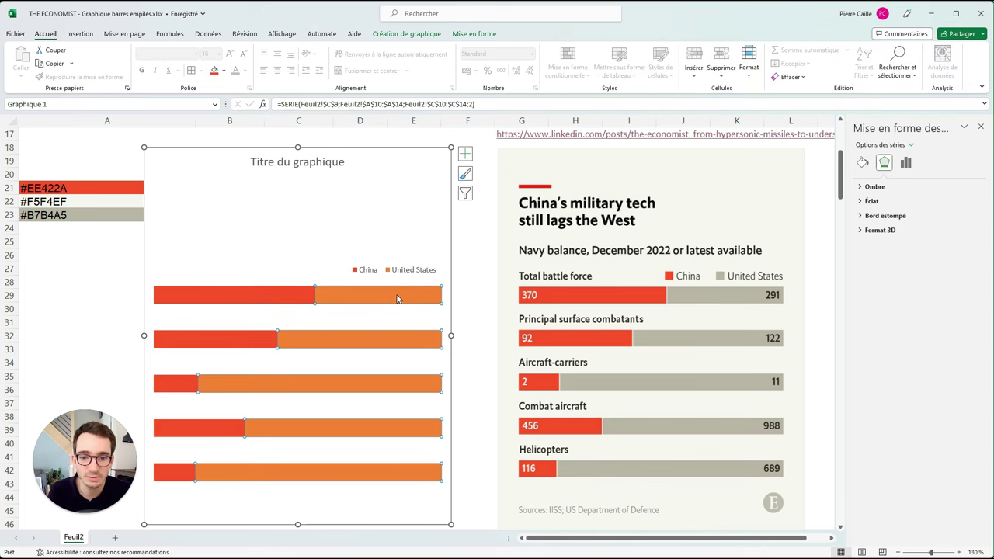
{"action": "left_click", "coordinate": [863, 162]}
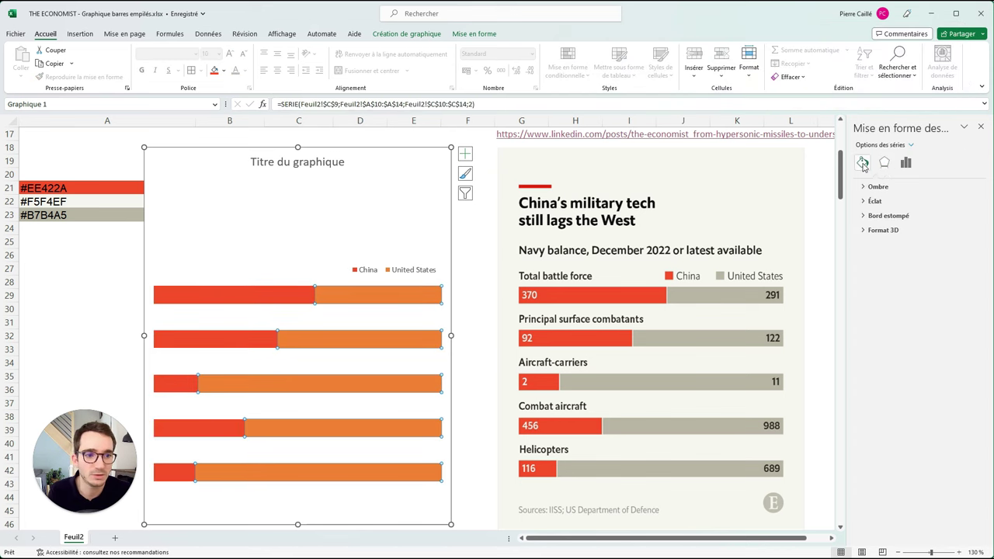
{"action": "left_click", "coordinate": [880, 186]}
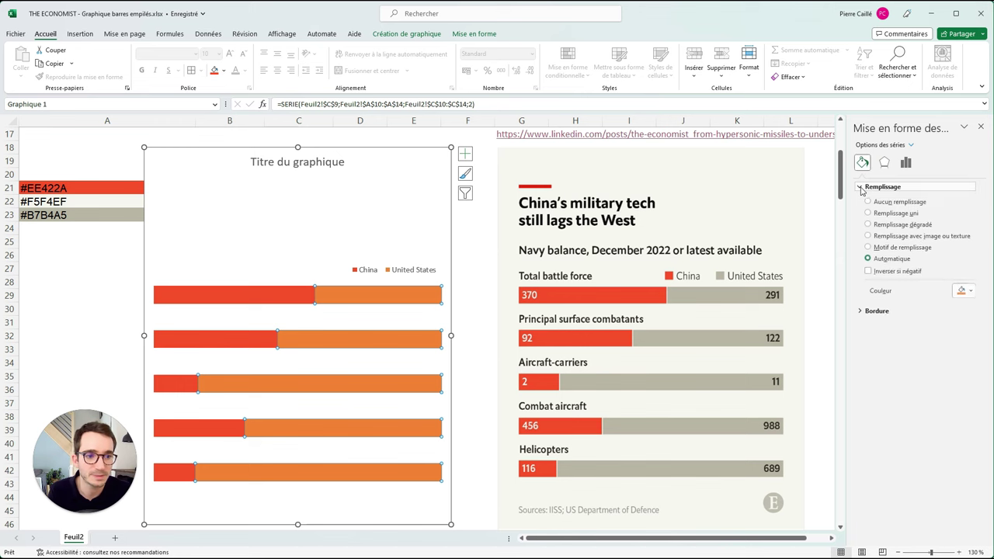
{"action": "left_click", "coordinate": [971, 292]}
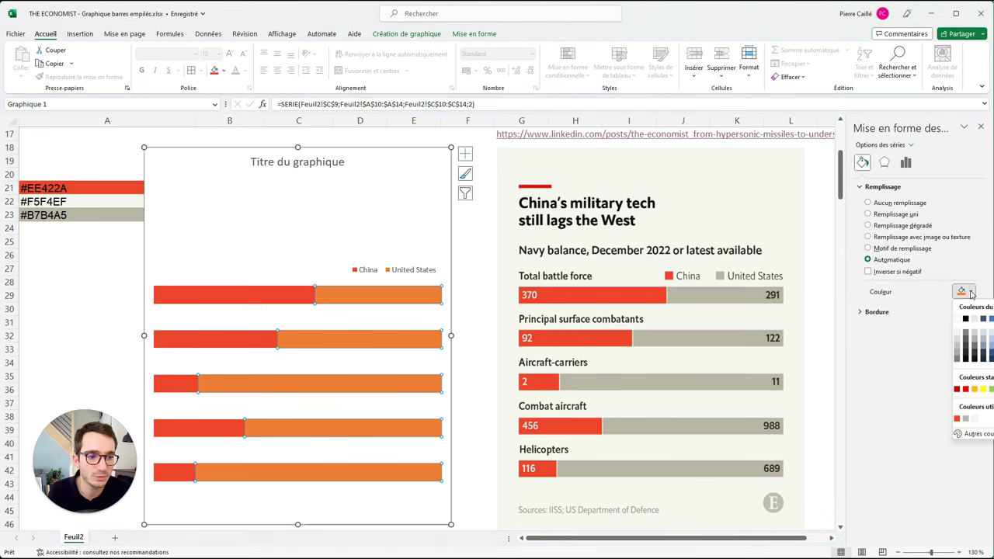
{"action": "left_click", "coordinate": [966, 419]}
{"action": "key", "text": "Escape"}
{"action": "key", "text": "Escape"}
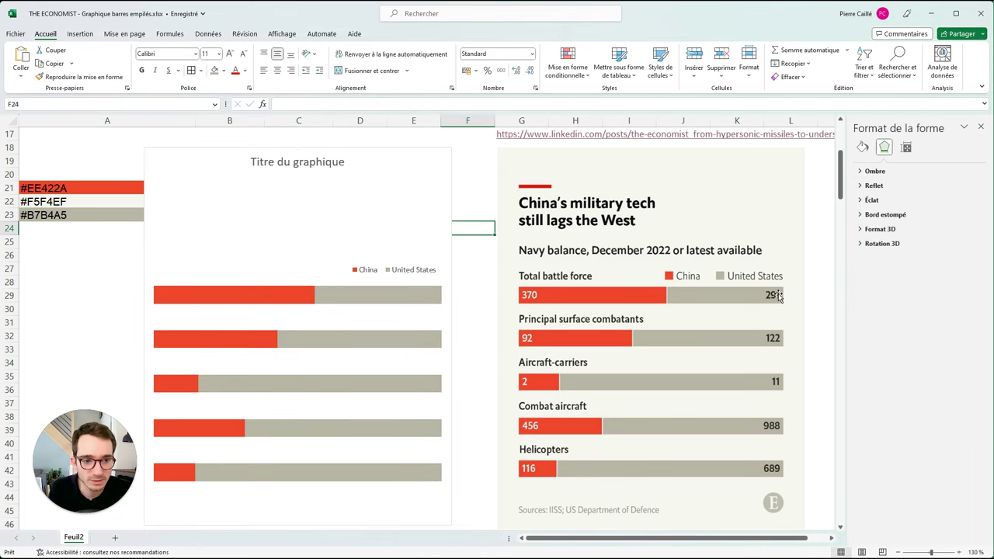
Change the series gap width in Series Options to 180%
{"action": "left_click", "coordinate": [395, 300]}
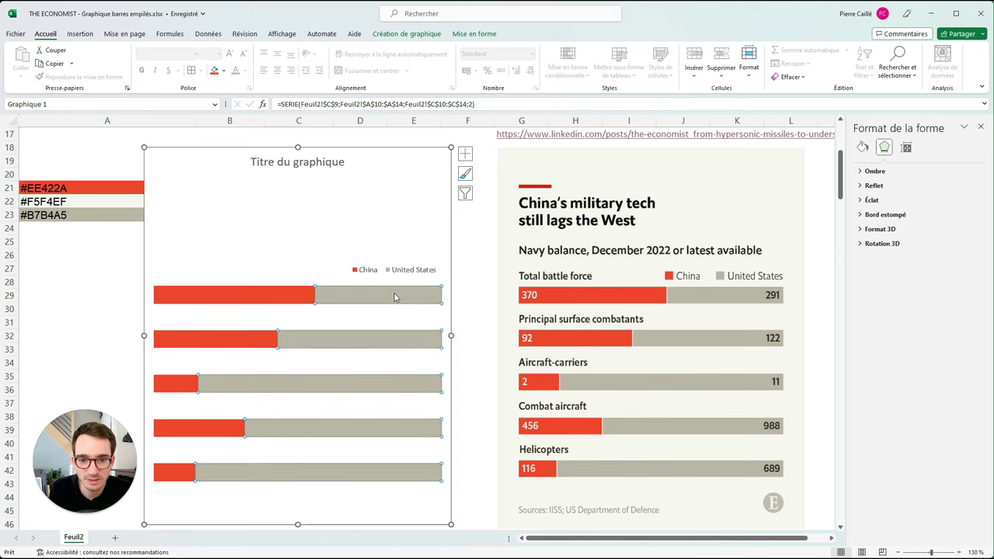
{"action": "left_click", "coordinate": [905, 164]}
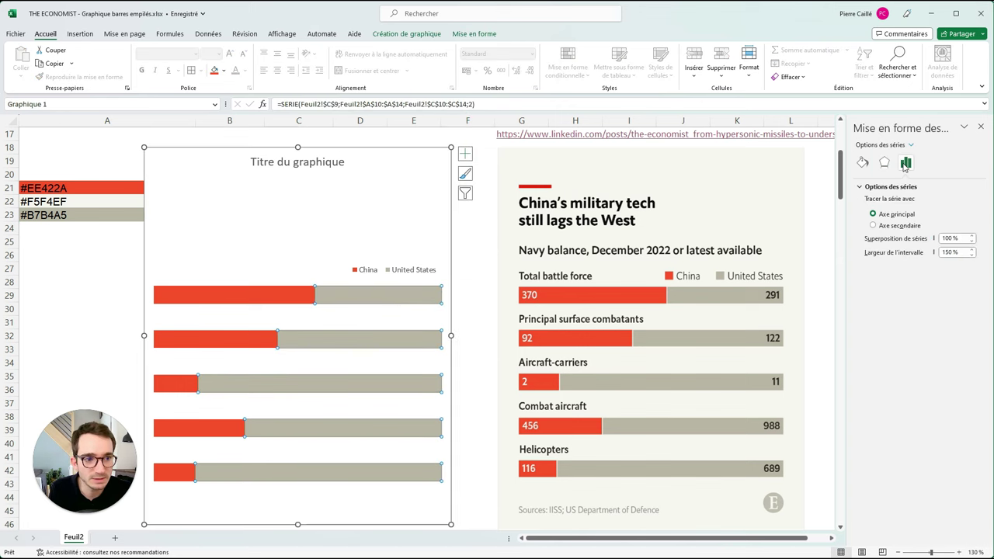
{"action": "left_click", "coordinate": [949, 252]}
{"action": "left_click", "coordinate": [947, 253]}
{"action": "key", "text": "BackSpace"}
{"action": "key", "text": "Return"}
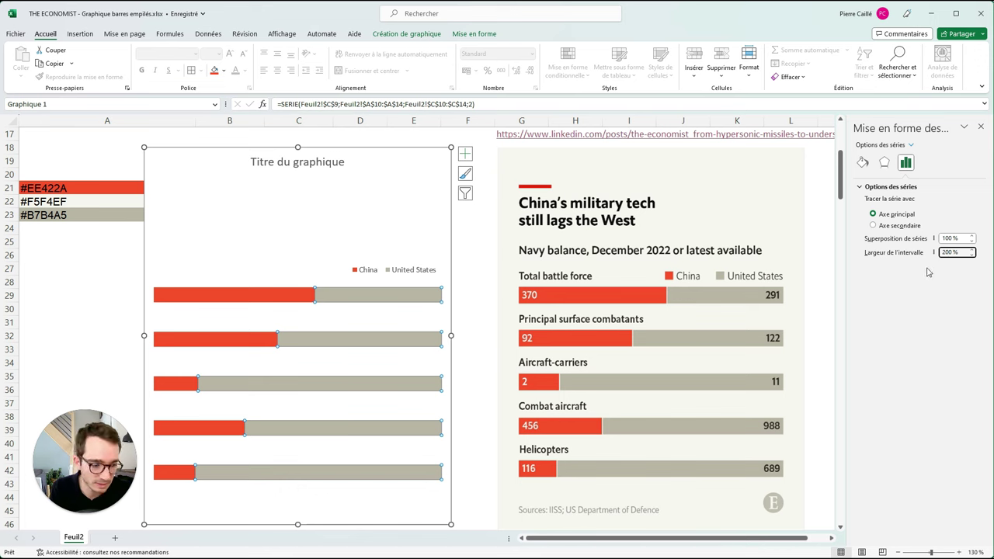
{"action": "type", "text": "8"}
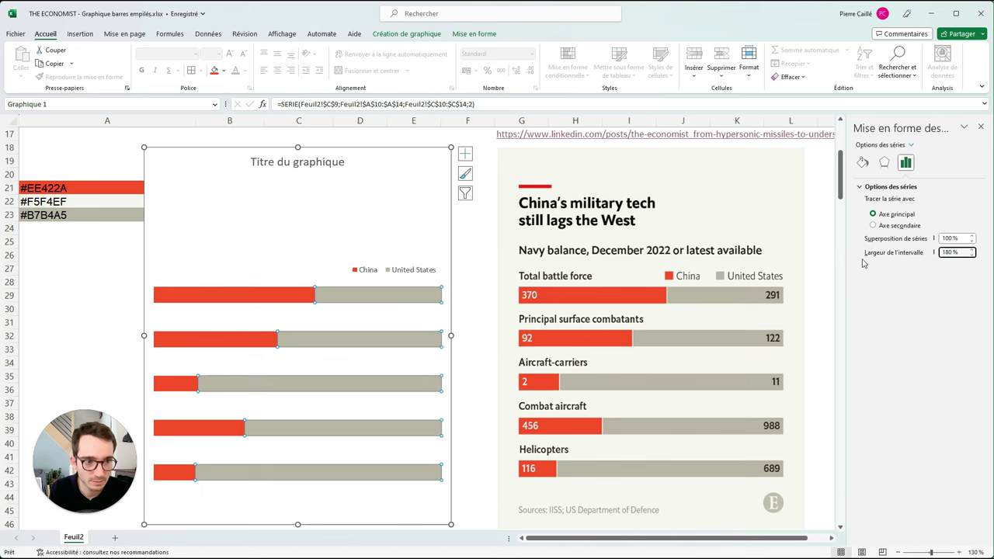
{"action": "left_click", "coordinate": [486, 305]}
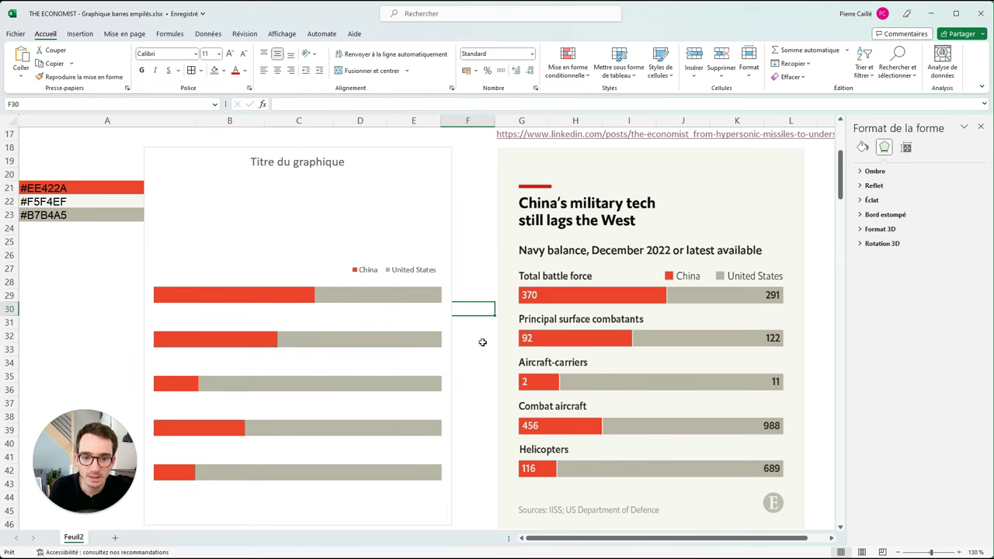
Enlarge the legend text to 14 pt and nudge the legend slightly up and left
{"action": "left_click", "coordinate": [374, 272]}
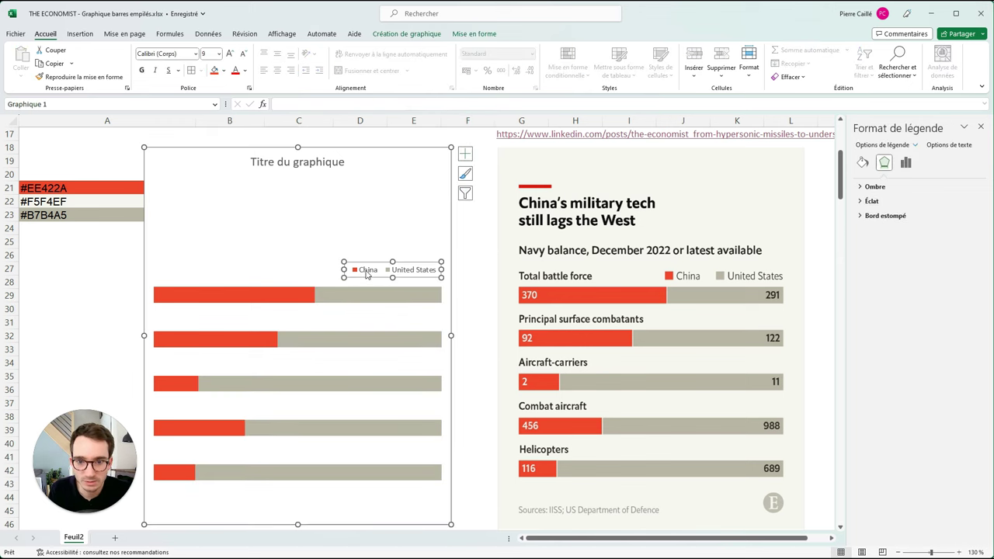
{"action": "left_click", "coordinate": [232, 55]}
{"action": "left_click", "coordinate": [233, 55]}
{"action": "left_click", "coordinate": [233, 55]}
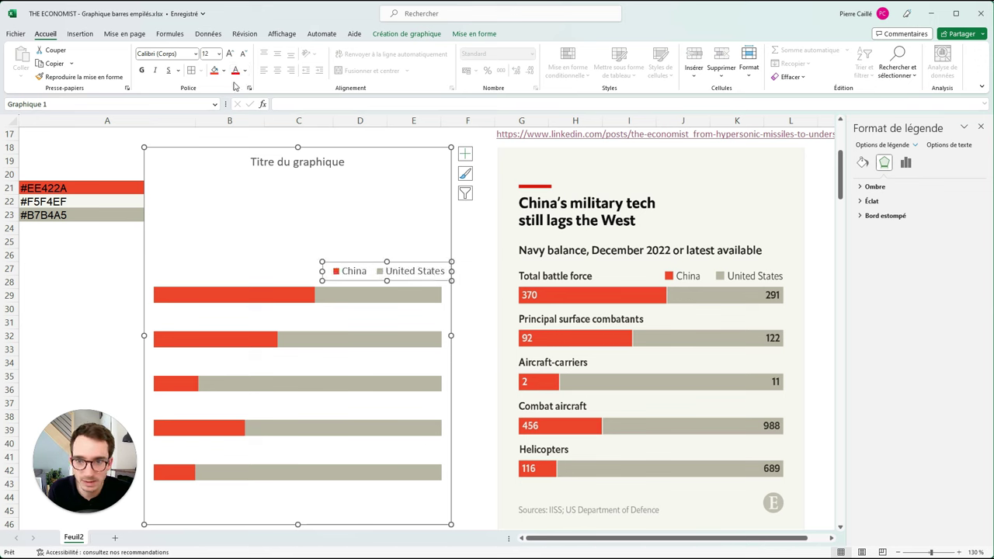
{"action": "left_click_drag", "start_coordinate": [387, 258], "coordinate": [313, 265]}
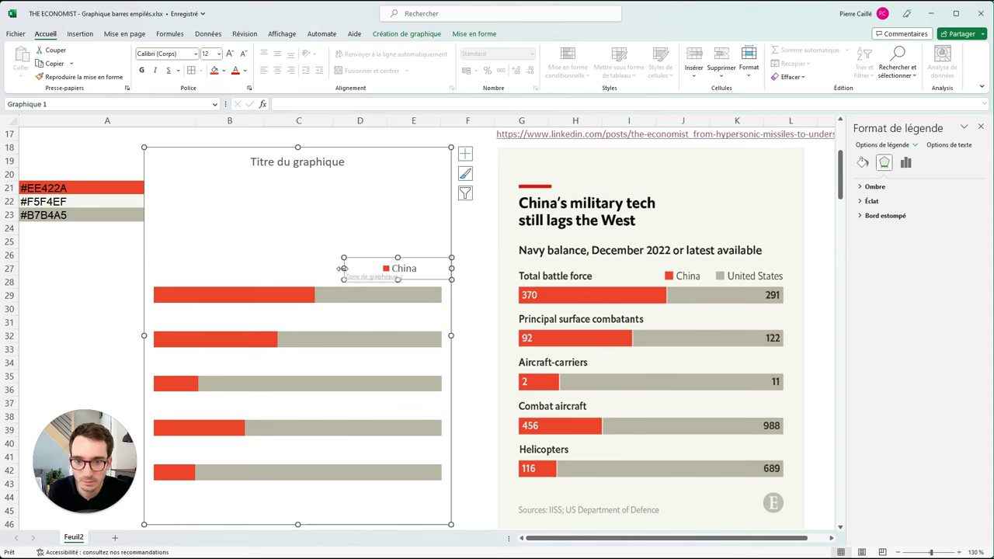
{"action": "left_click", "coordinate": [229, 56]}
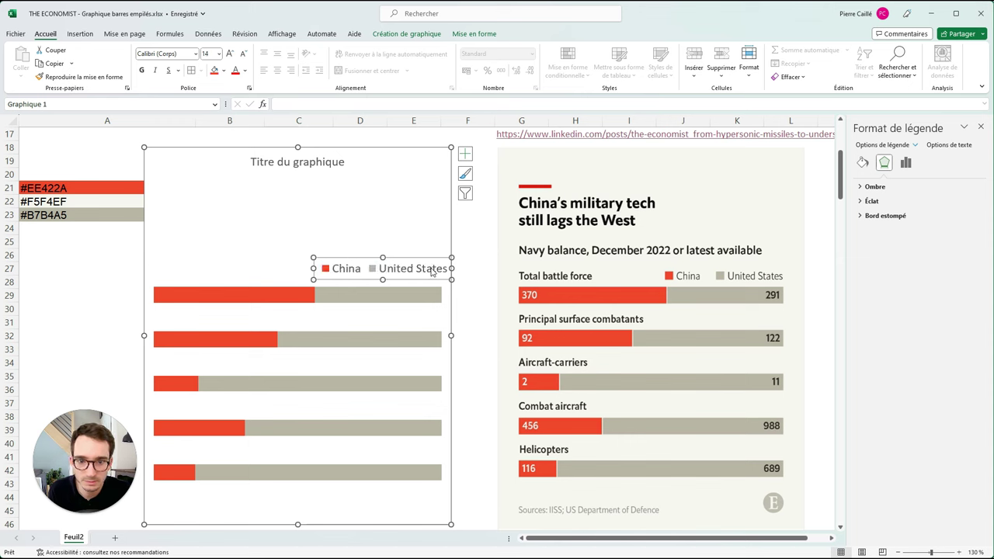
{"action": "left_click_drag", "start_coordinate": [419, 258], "coordinate": [412, 256]}
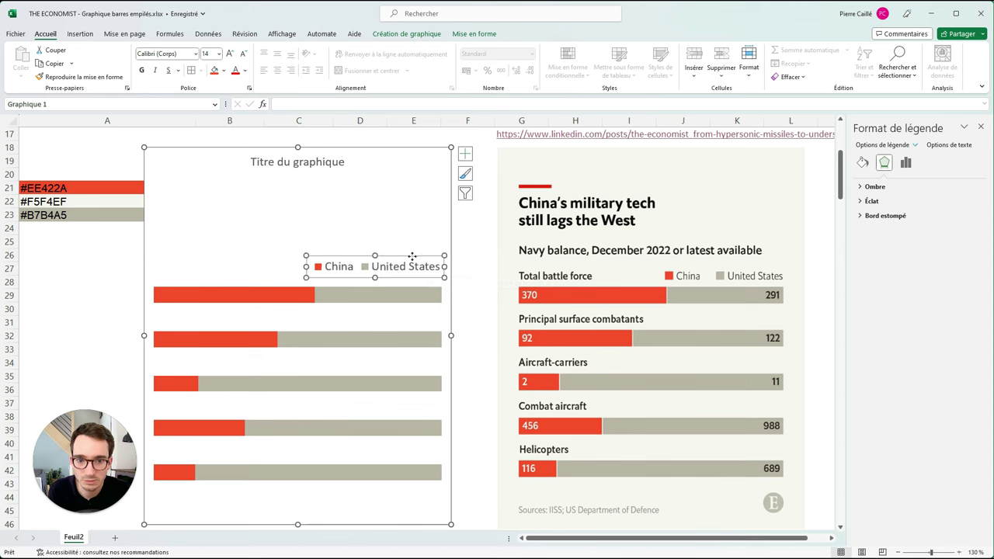
{"action": "left_click", "coordinate": [195, 54]}
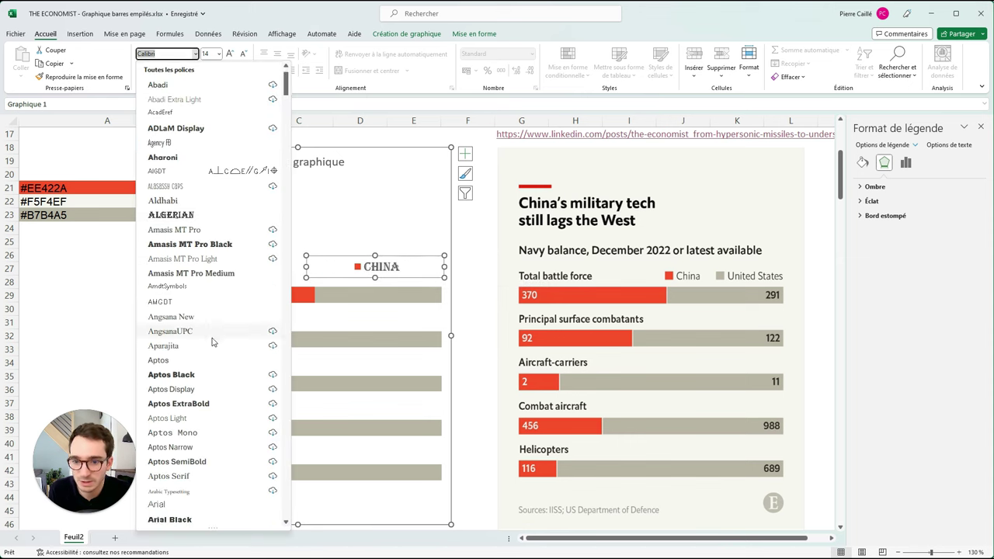
{"action": "scroll", "coordinate": [212, 342], "scroll_direction": "down", "scroll_amount": 4}
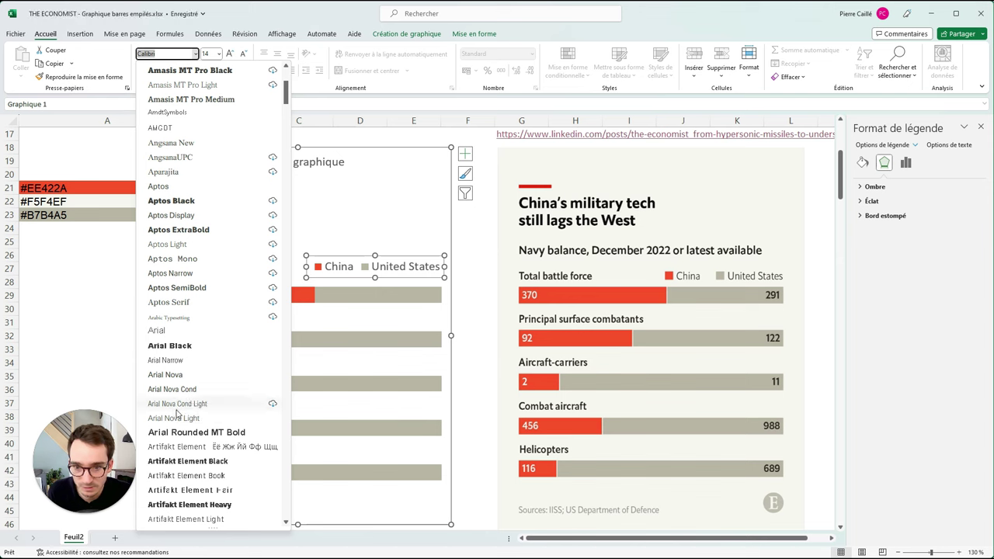
{"action": "left_click", "coordinate": [180, 404]}
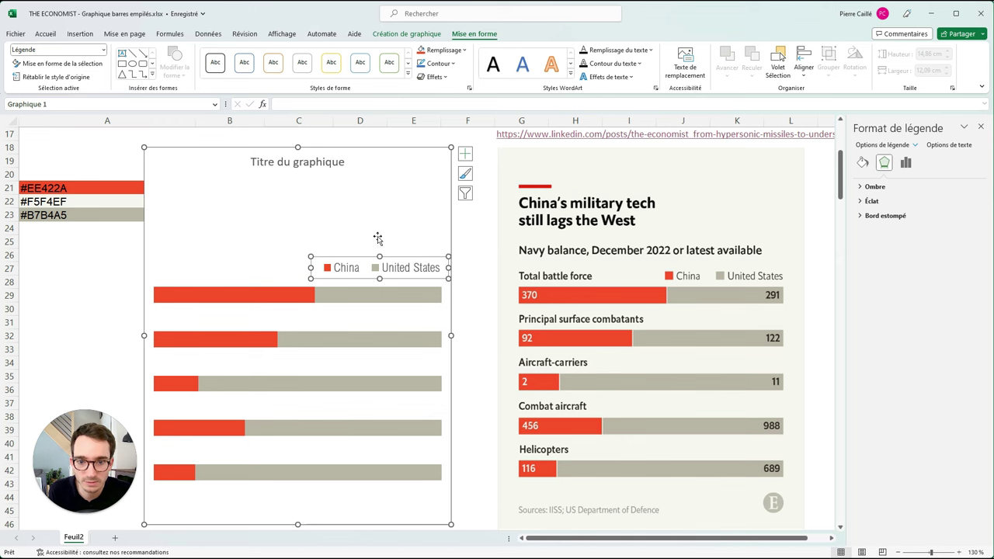
{"action": "left_click", "coordinate": [506, 288]}
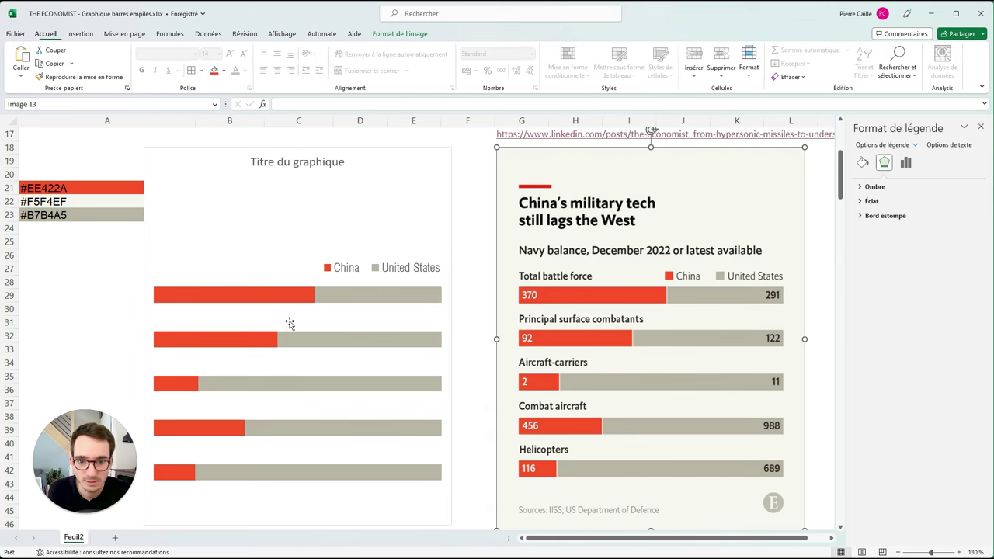
{"action": "left_click", "coordinate": [411, 360]}
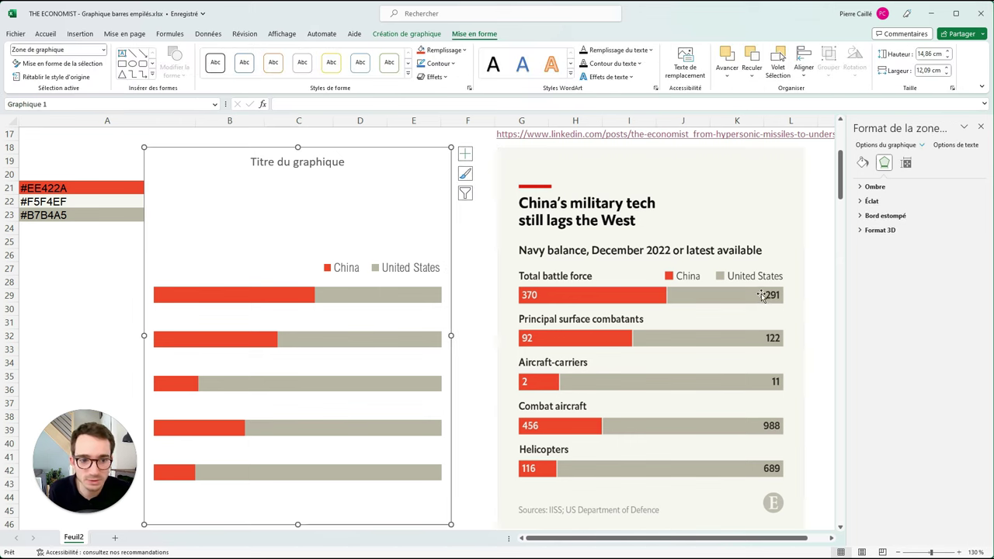
Add value labels to the grey United States bars, placed at the inside end
{"action": "left_click", "coordinate": [389, 299]}
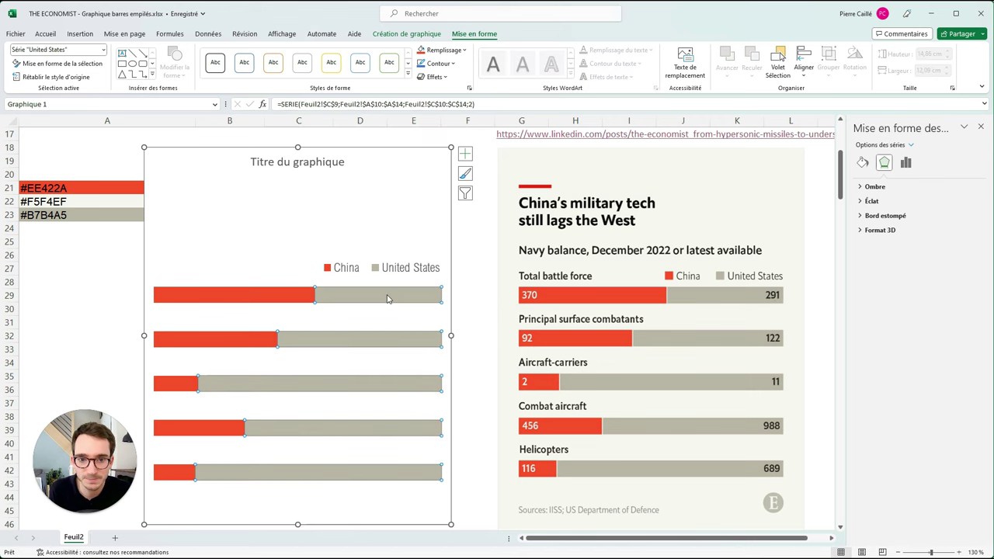
{"action": "right_click", "coordinate": [388, 299]}
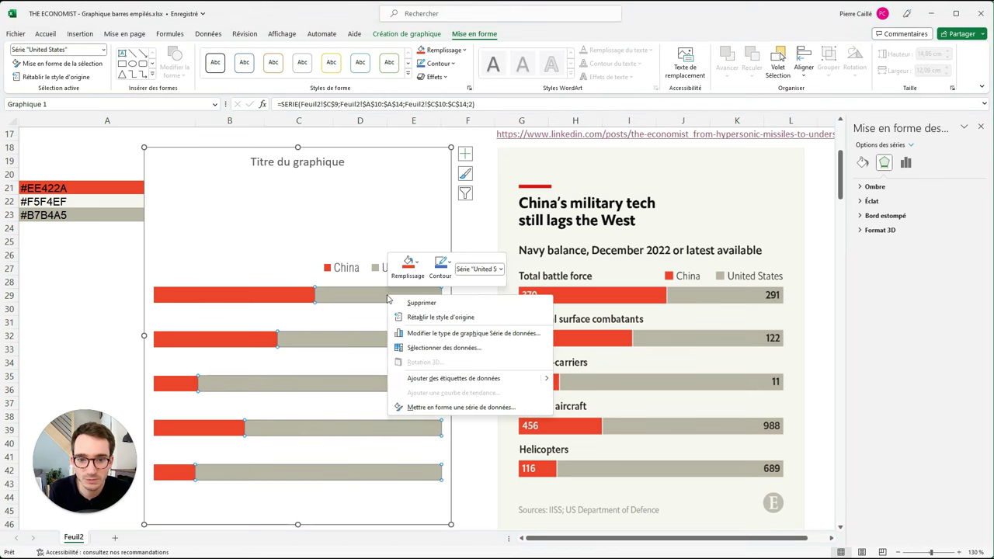
{"action": "left_click", "coordinate": [465, 379]}
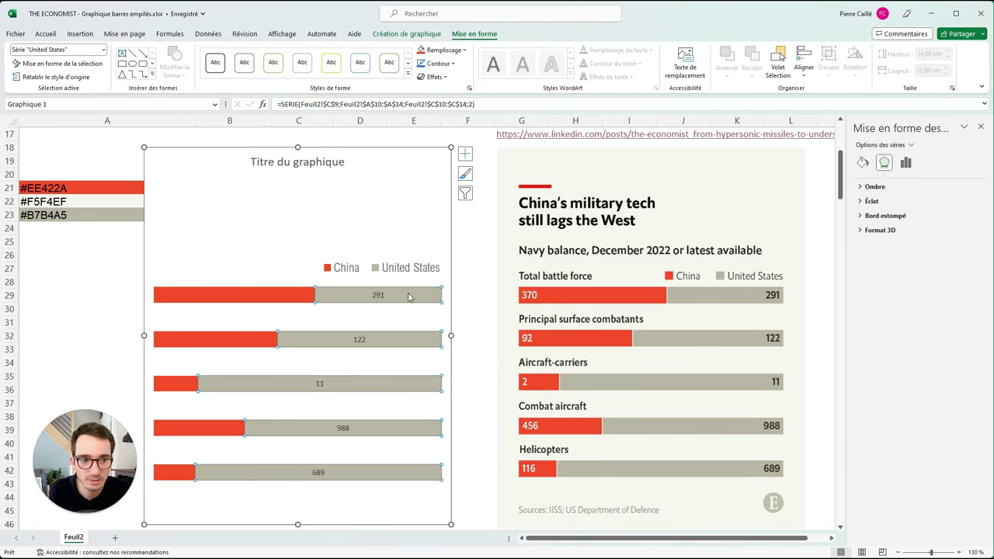
{"action": "left_click", "coordinate": [379, 297]}
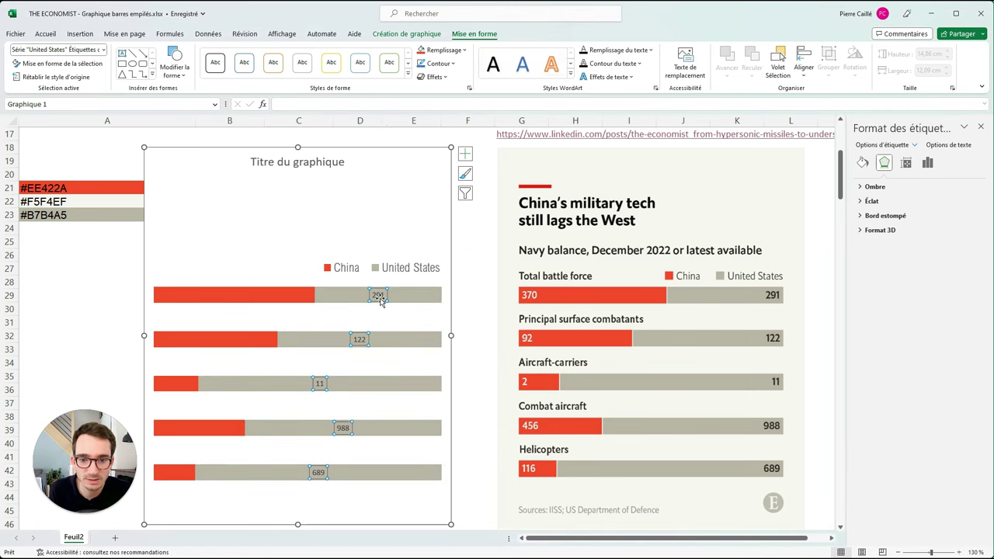
{"action": "left_click", "coordinate": [927, 163]}
{"action": "left_click", "coordinate": [864, 188]}
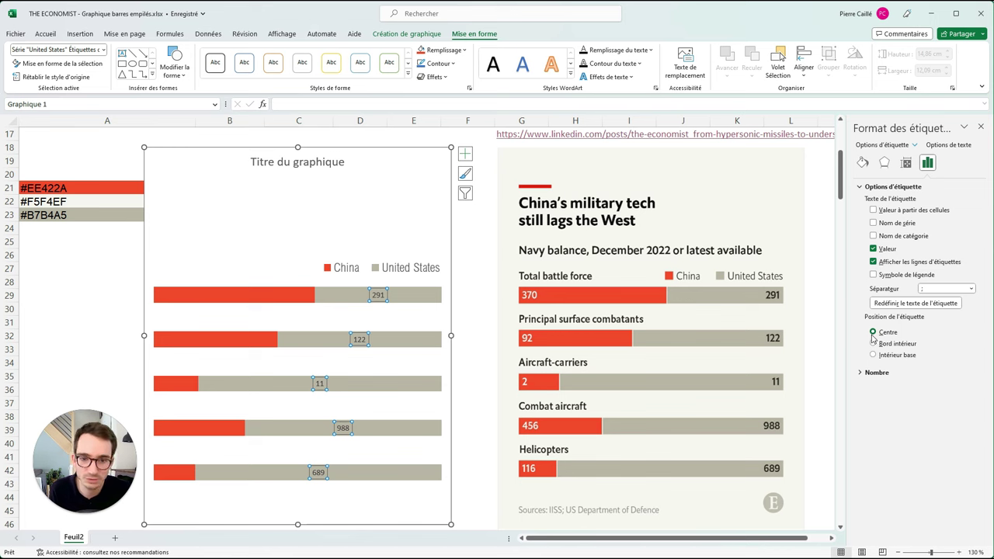
{"action": "left_click", "coordinate": [873, 344]}
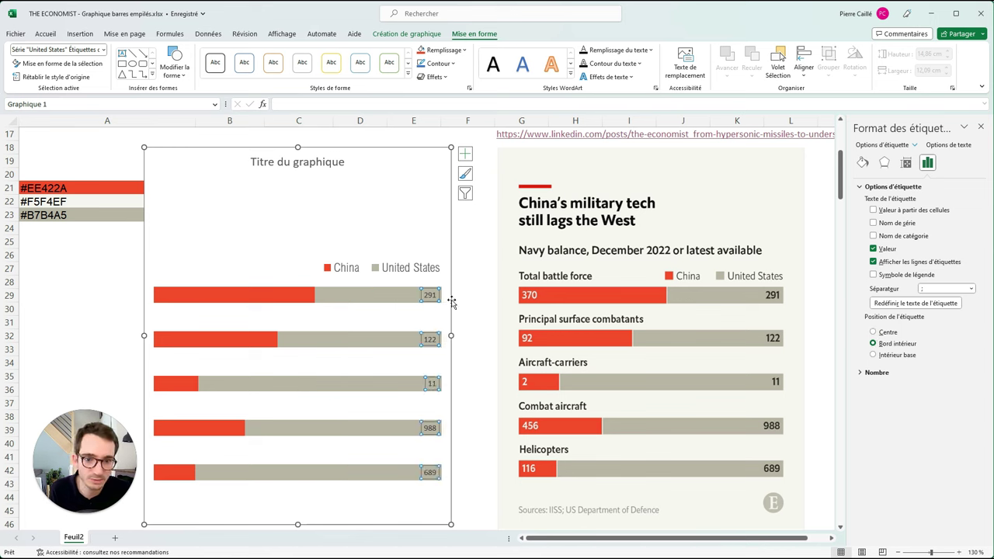
{"action": "left_click", "coordinate": [873, 355]}
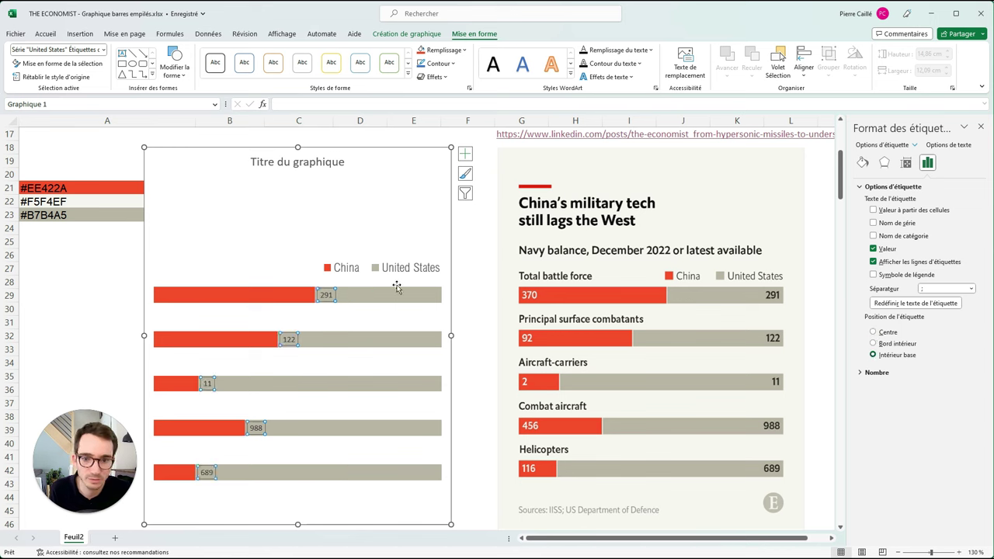
{"action": "left_click", "coordinate": [873, 344]}
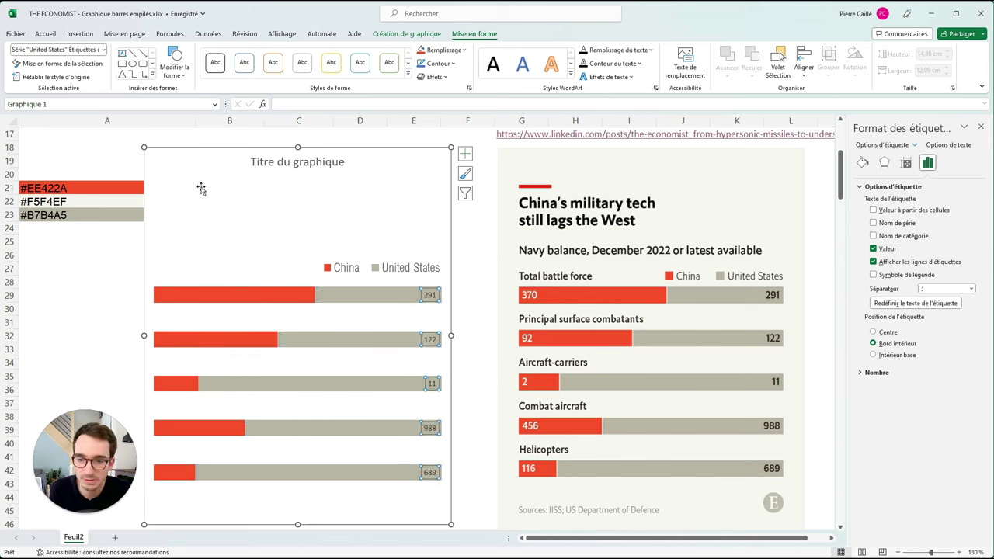
Format the US labels in bold Arial Nova Cond Light, three sizes larger, automatic colour
{"action": "left_click", "coordinate": [48, 34]}
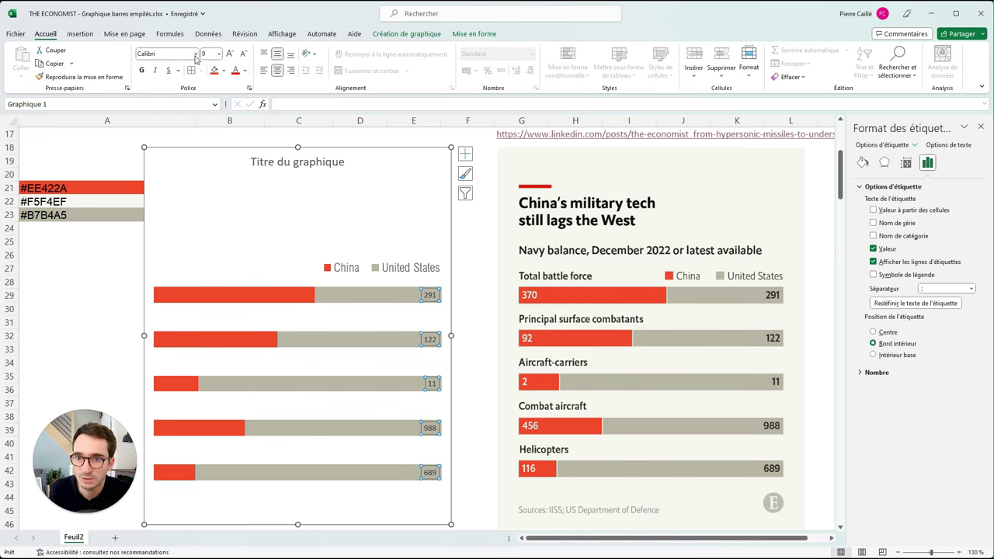
{"action": "left_click", "coordinate": [195, 54]}
{"action": "left_click", "coordinate": [177, 128]}
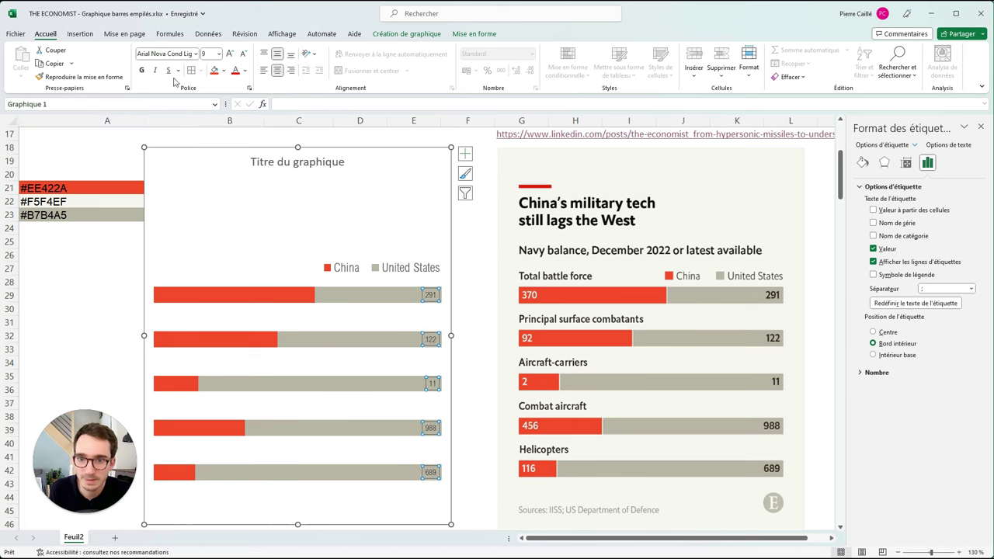
{"action": "left_click", "coordinate": [142, 71]}
{"action": "left_click", "coordinate": [230, 54]}
{"action": "left_click", "coordinate": [230, 55]}
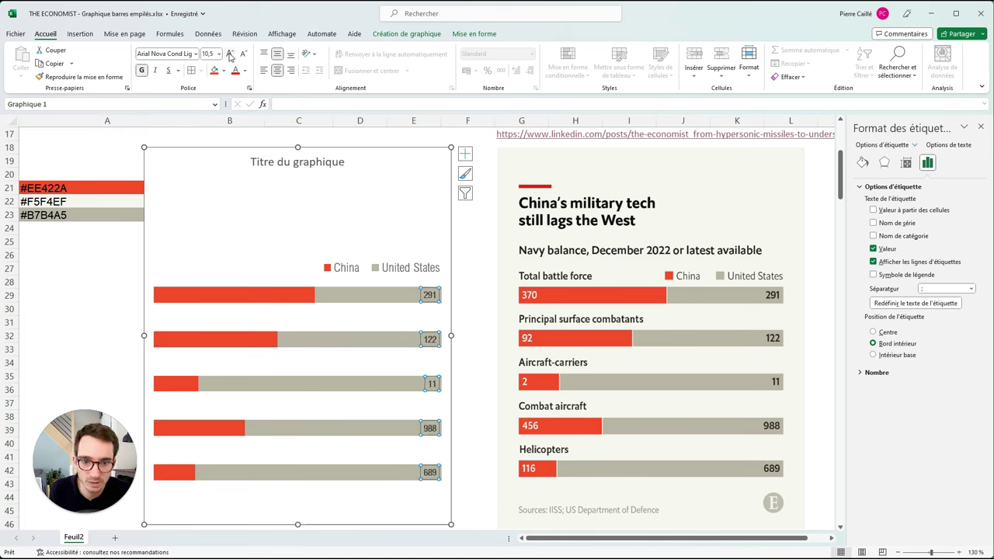
{"action": "left_click", "coordinate": [230, 54]}
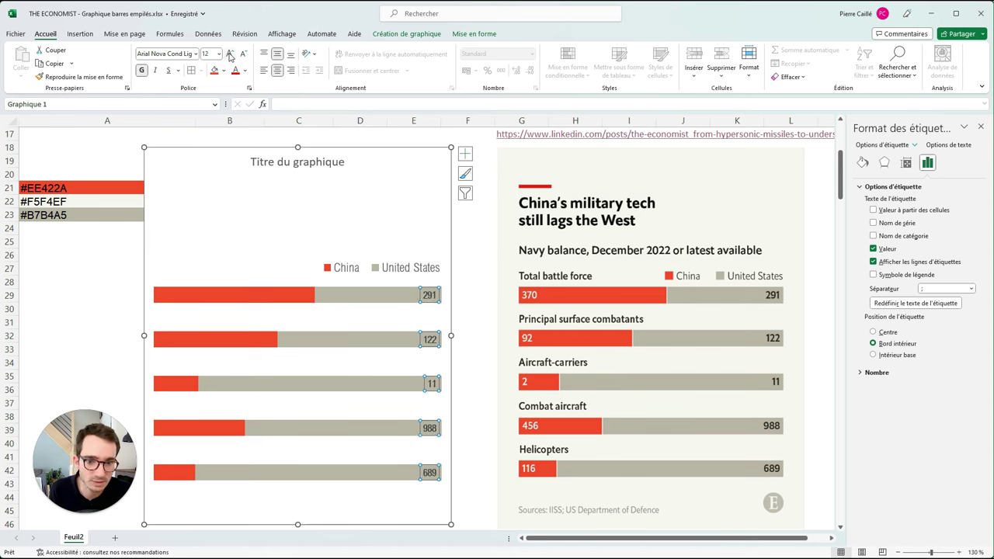
{"action": "left_click", "coordinate": [245, 71]}
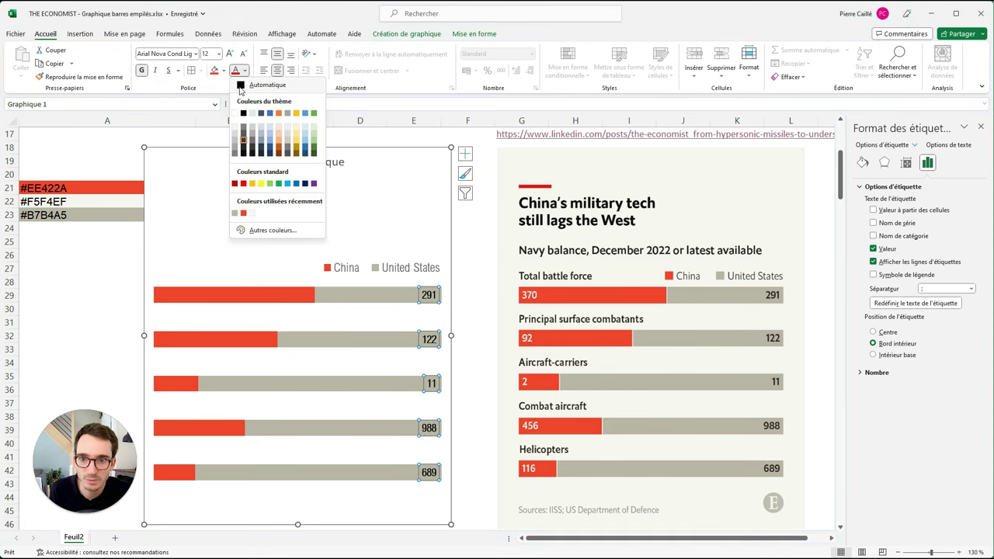
{"action": "left_click", "coordinate": [243, 87]}
Turn on value labels for the red China bars, positioned at the inside base
{"action": "left_click", "coordinate": [305, 293]}
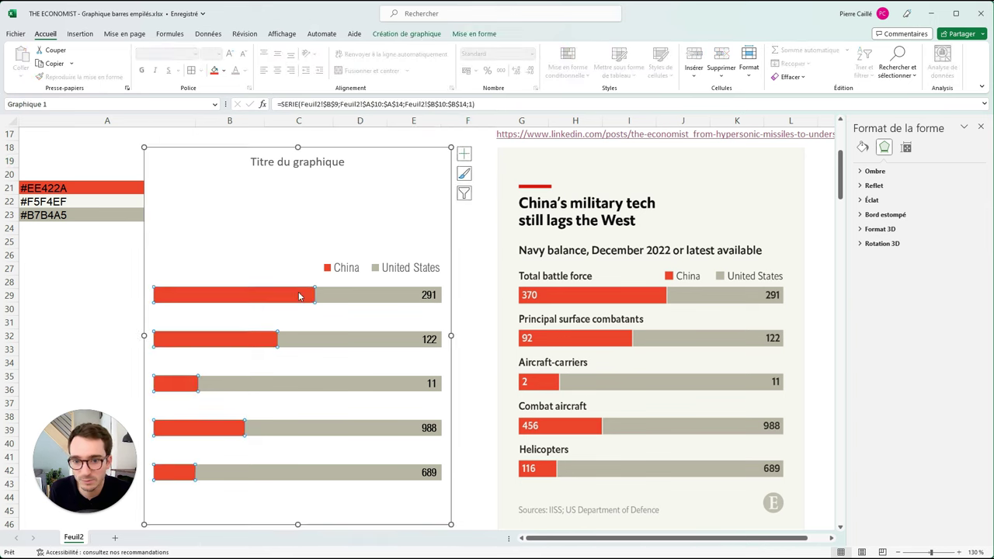
{"action": "left_click", "coordinate": [465, 154]}
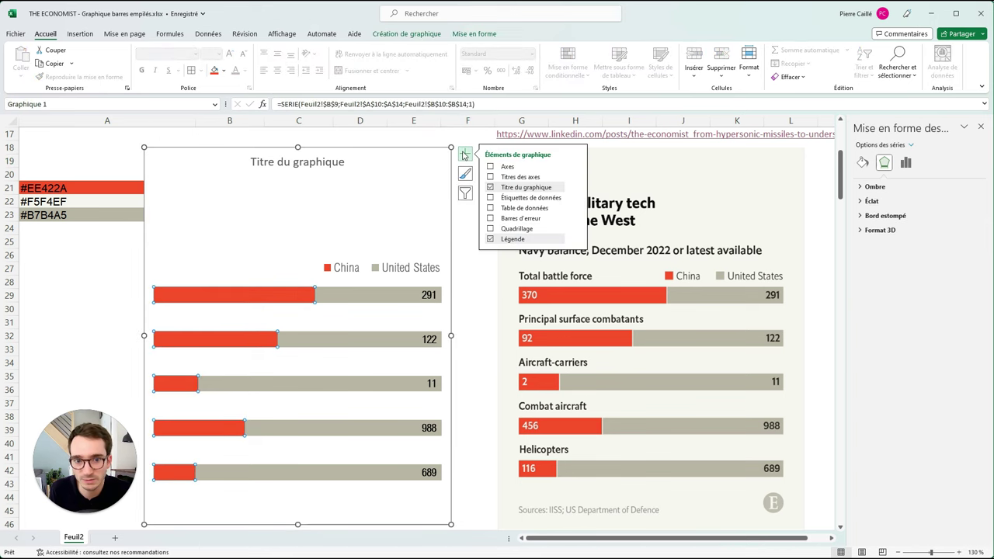
{"action": "left_click", "coordinate": [490, 197]}
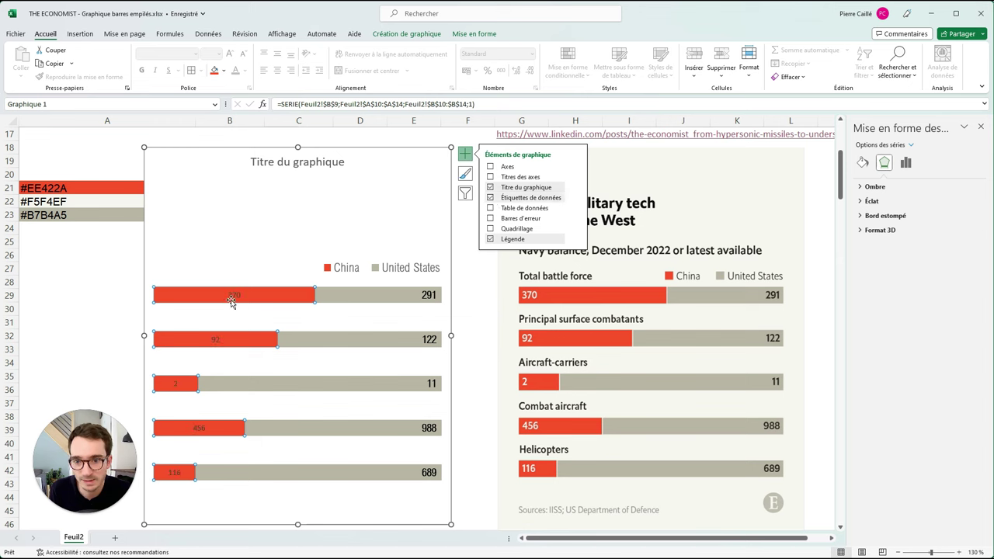
{"action": "left_click", "coordinate": [232, 298]}
{"action": "left_click", "coordinate": [928, 162]}
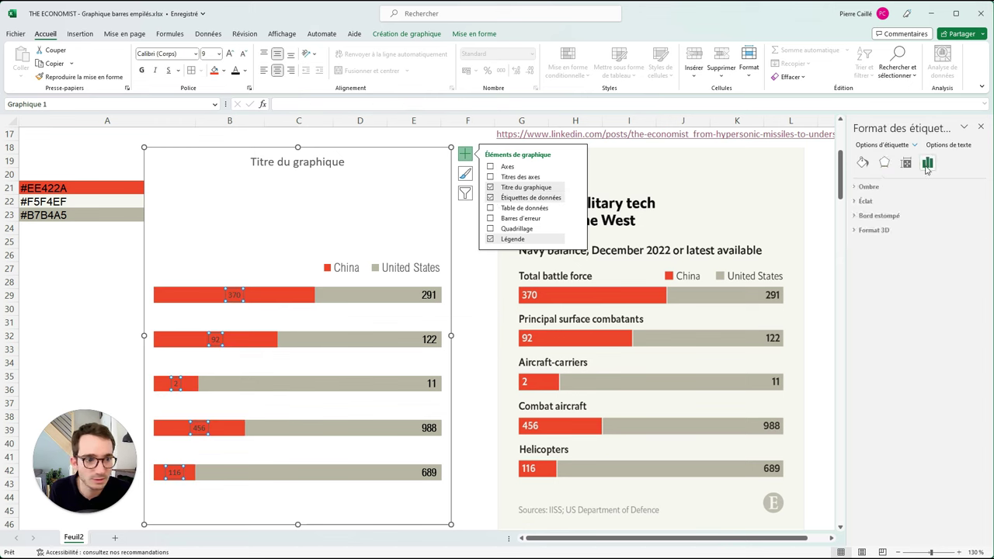
{"action": "left_click", "coordinate": [860, 187]}
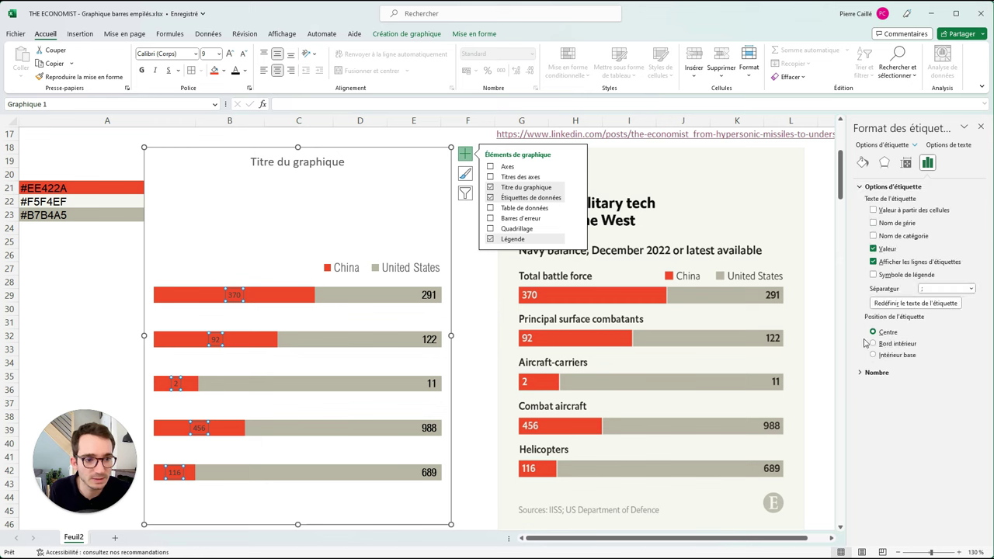
{"action": "left_click", "coordinate": [873, 356]}
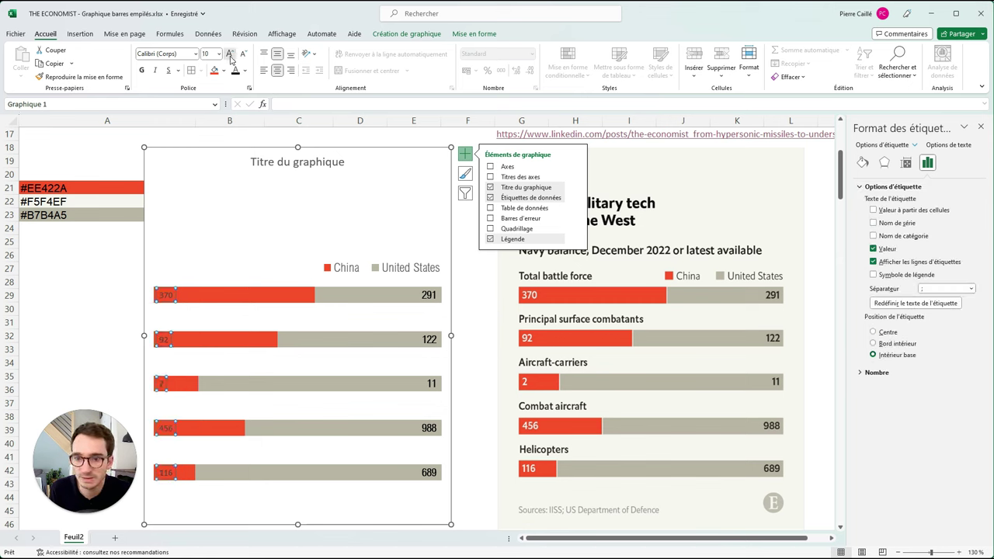
Set the China labels to white Arial Nova Cond Light
{"action": "left_click", "coordinate": [195, 53]}
{"action": "left_click", "coordinate": [170, 131]}
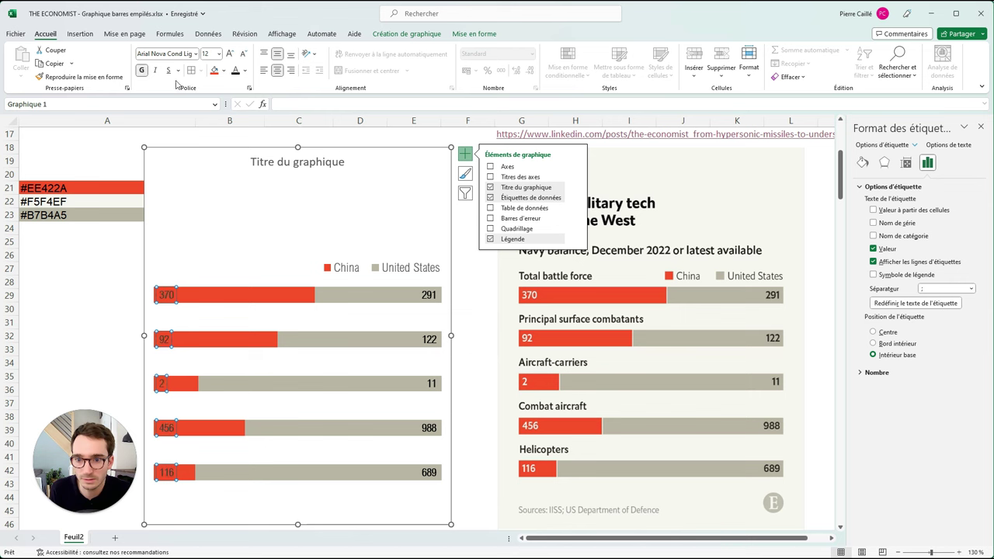
{"action": "left_click", "coordinate": [245, 71]}
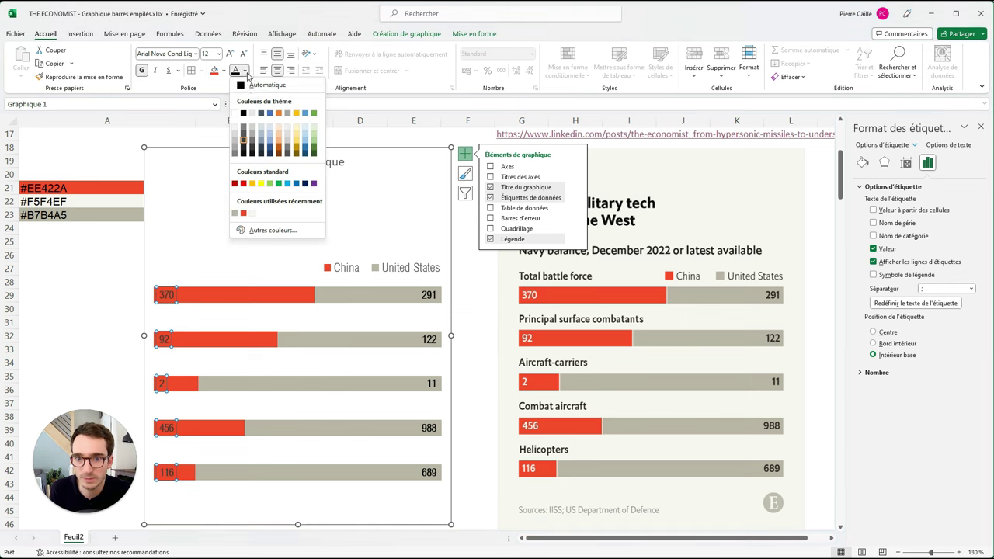
{"action": "left_click", "coordinate": [235, 114]}
{"action": "left_click", "coordinate": [202, 186]}
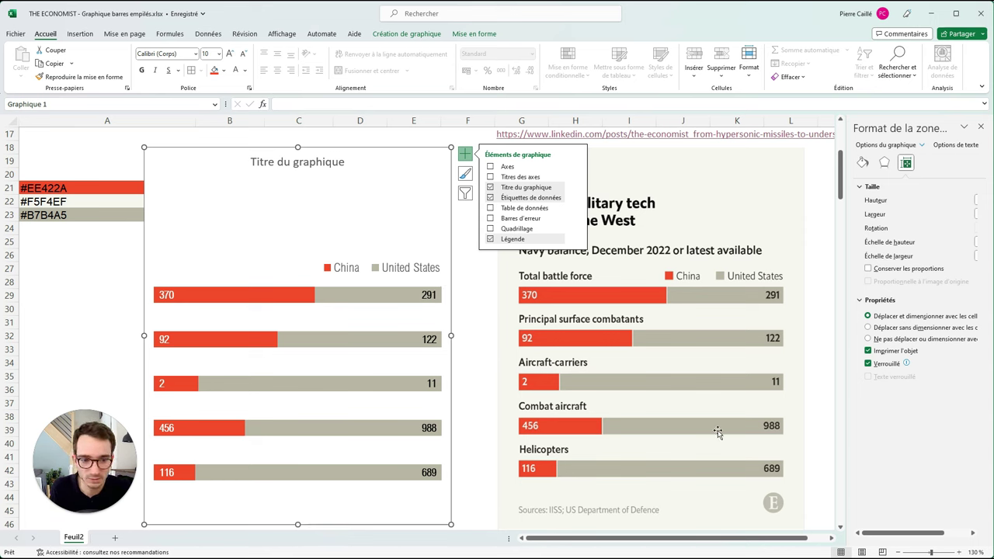
{"action": "left_click", "coordinate": [468, 297]}
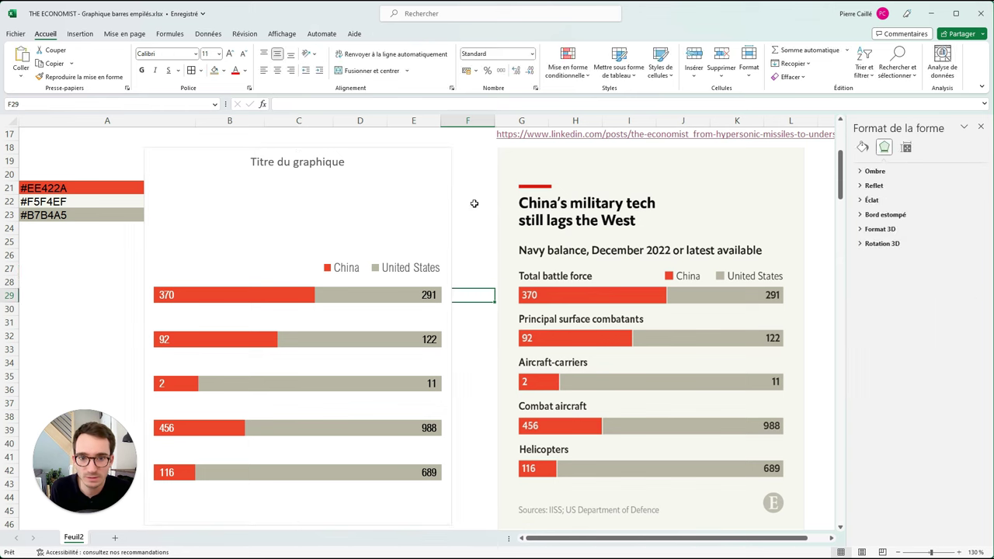
Fill the chart area with solid #F5F4EF beige and set its border to no line
{"action": "left_click", "coordinate": [451, 185]}
{"action": "left_click", "coordinate": [451, 185]}
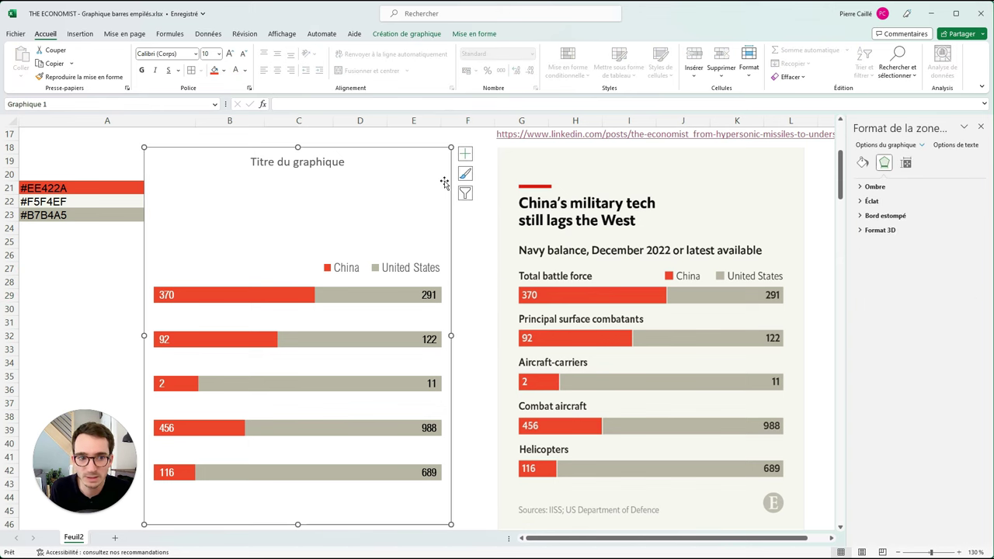
{"action": "left_click", "coordinate": [862, 162]}
{"action": "left_click", "coordinate": [882, 187]}
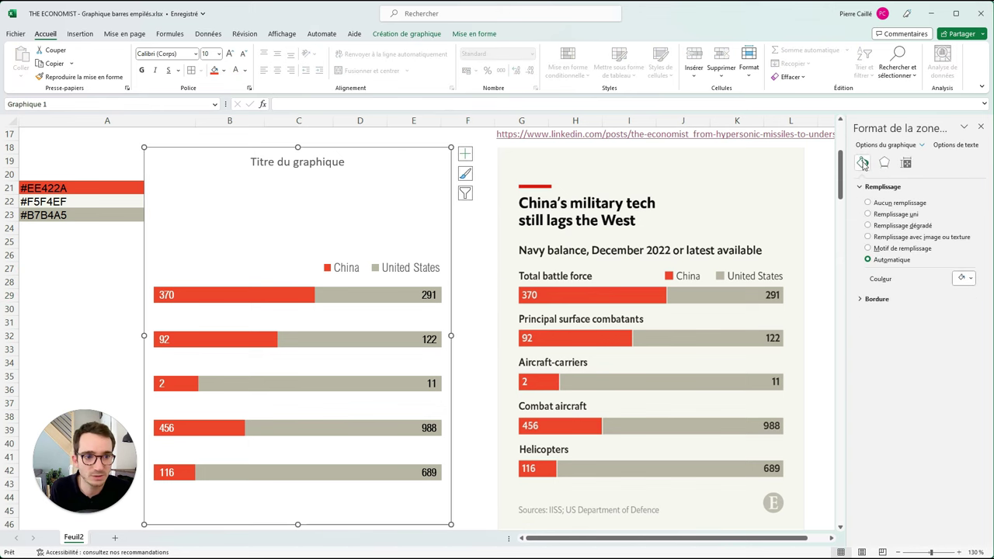
{"action": "left_click", "coordinate": [868, 214]}
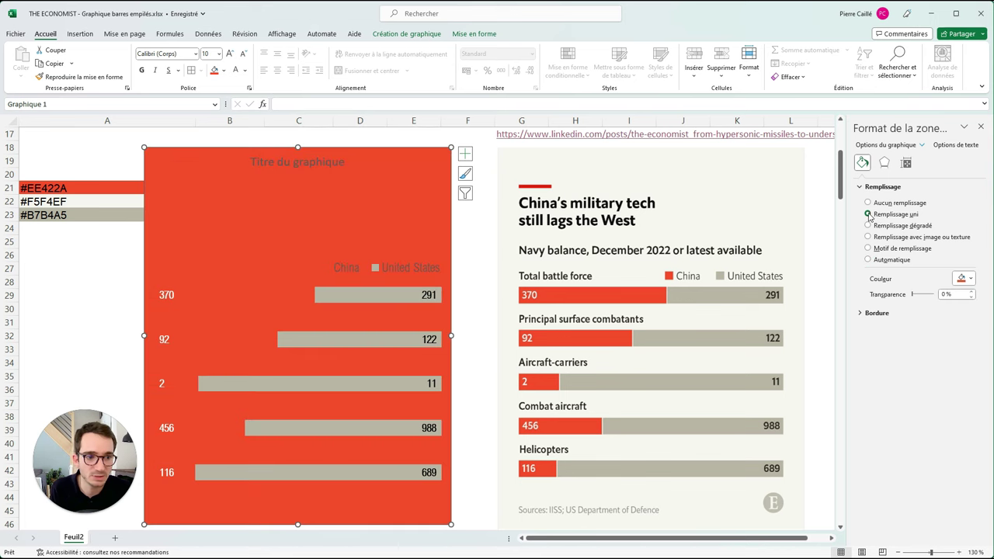
{"action": "left_click", "coordinate": [971, 278]}
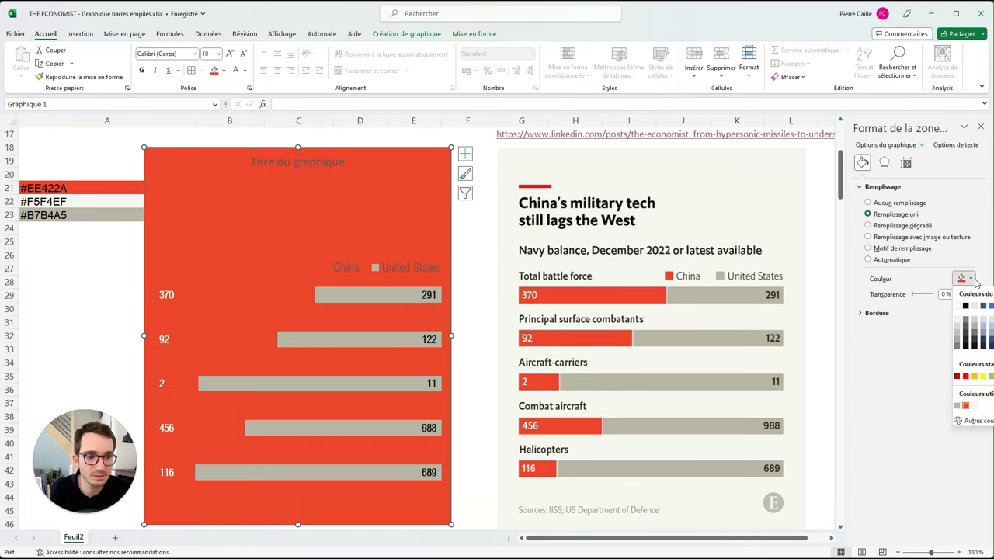
{"action": "left_click", "coordinate": [966, 405]}
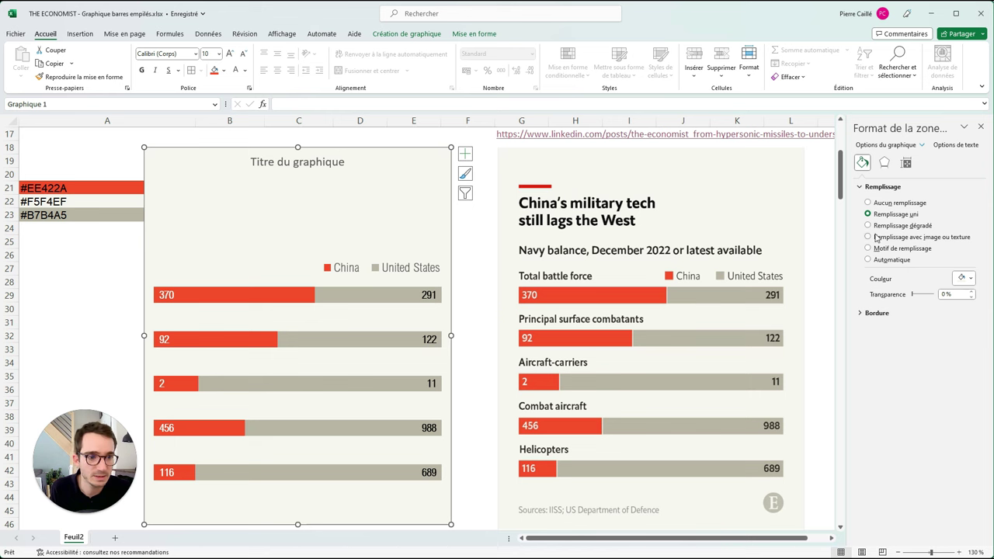
{"action": "left_click", "coordinate": [863, 313]}
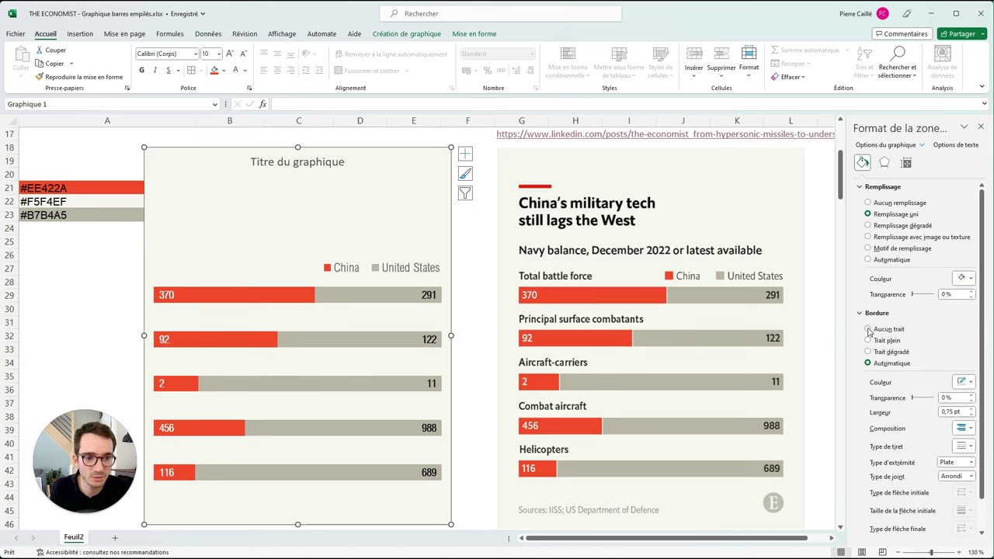
{"action": "left_click", "coordinate": [869, 329]}
{"action": "left_click", "coordinate": [470, 220]}
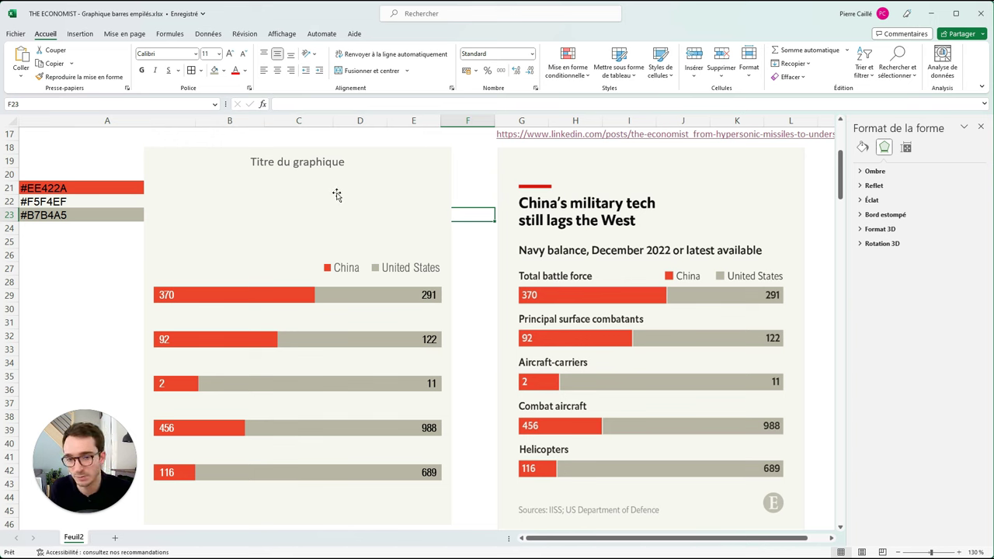
Attempt a text box on the chart, then undo the accidental chart move and empty box
{"action": "left_click", "coordinate": [80, 34]}
{"action": "left_click", "coordinate": [885, 58]}
{"action": "left_click", "coordinate": [887, 108]}
{"action": "left_click_drag", "start_coordinate": [157, 222], "coordinate": [211, 253]}
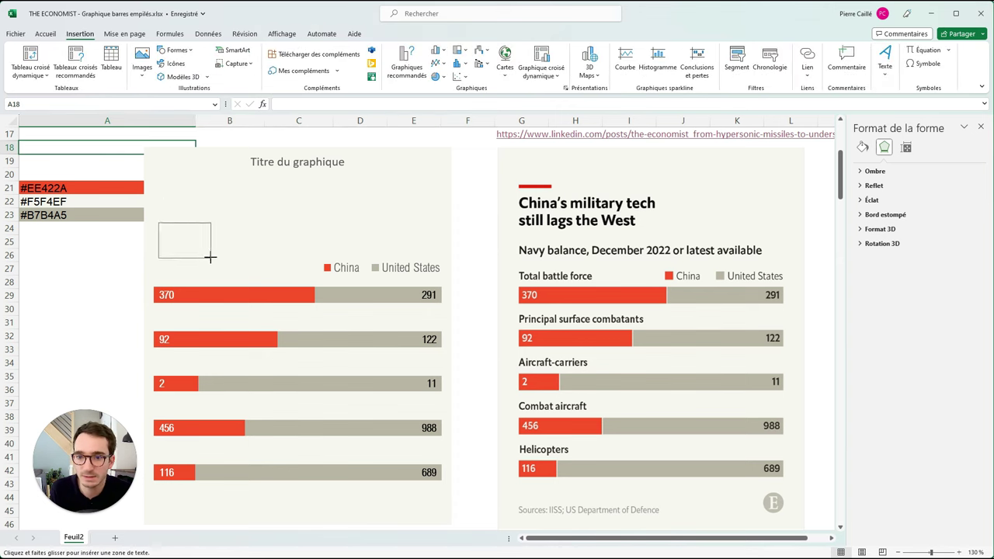
{"action": "left_click_drag", "start_coordinate": [273, 233], "coordinate": [409, 233]}
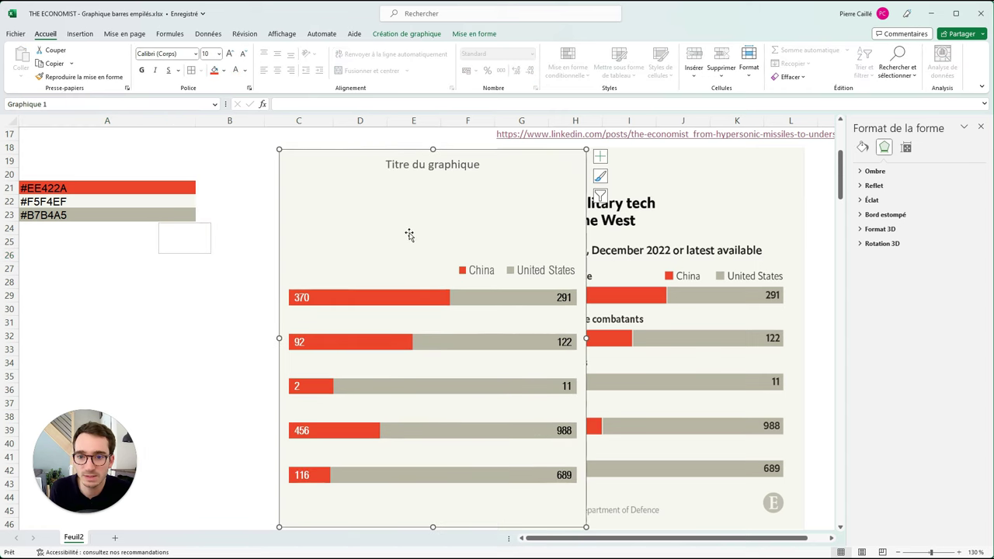
{"action": "key", "text": "ctrl+z"}
{"action": "left_click", "coordinate": [202, 224]}
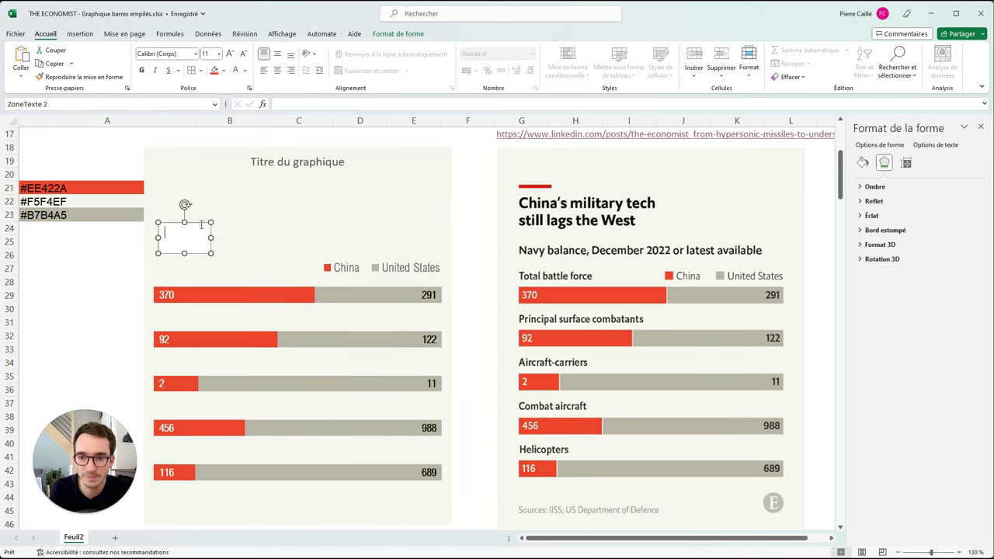
{"action": "key", "text": "ctrl+z"}
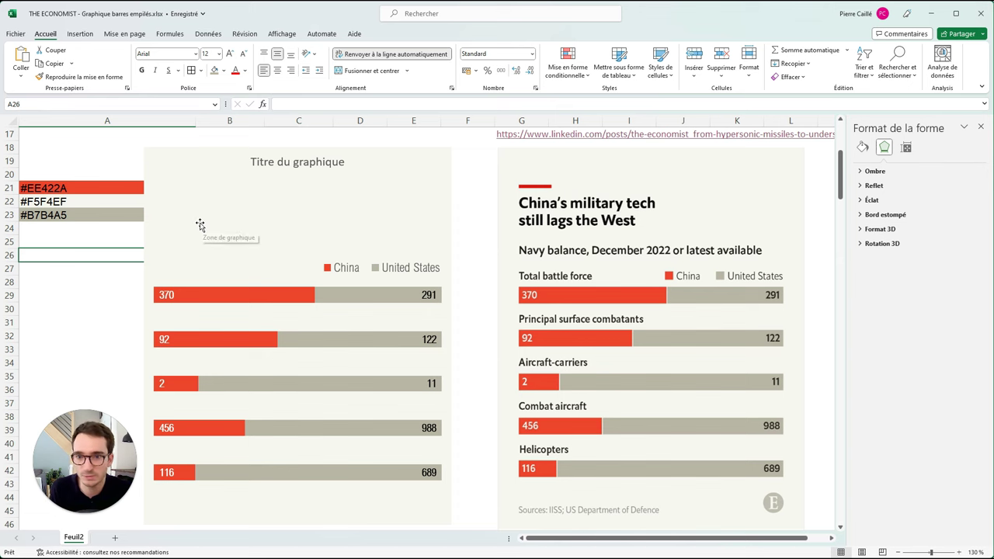
{"action": "left_click", "coordinate": [282, 251]}
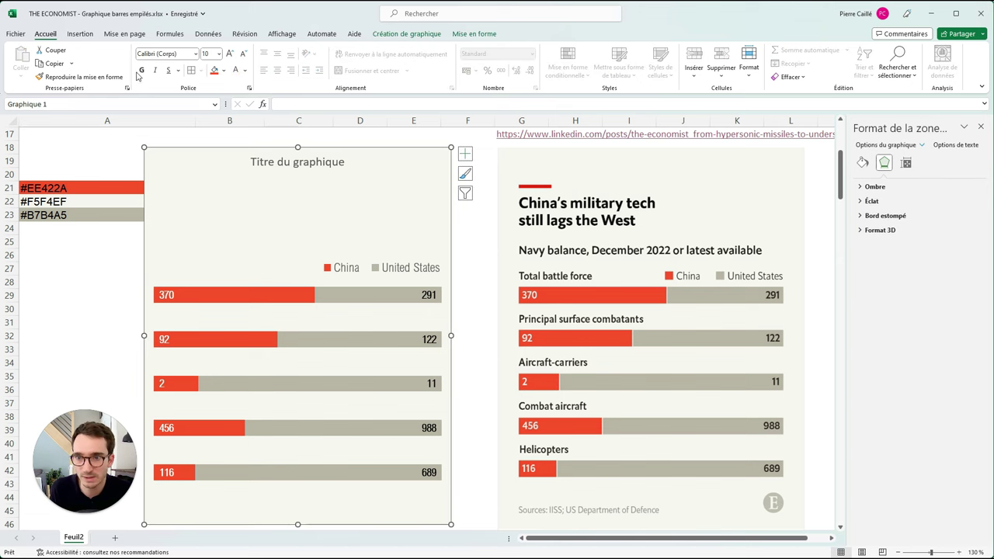
Draw a new text box above the first bar
{"action": "left_click", "coordinate": [80, 33]}
{"action": "left_click", "coordinate": [886, 59]}
{"action": "left_click", "coordinate": [888, 109]}
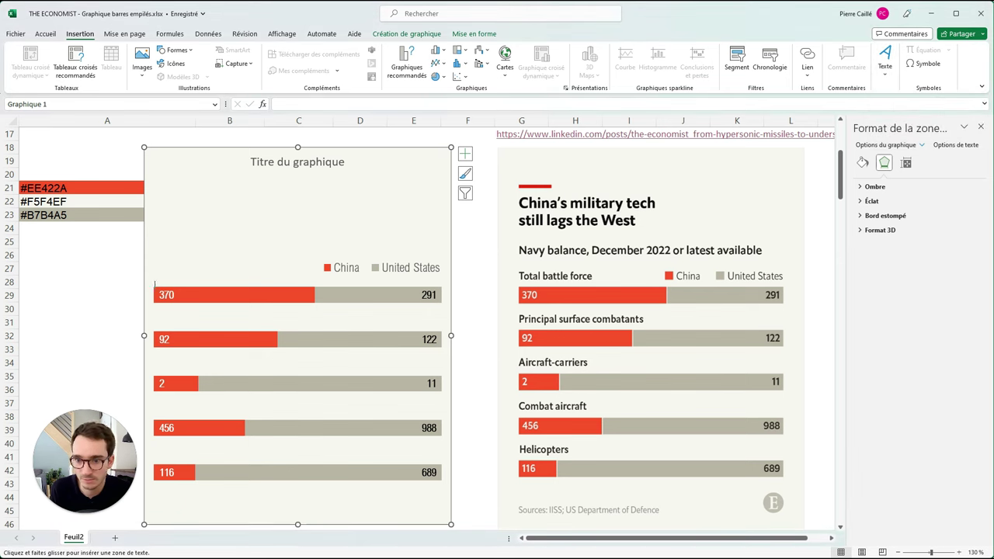
{"action": "left_click_drag", "start_coordinate": [153, 284], "coordinate": [278, 257]}
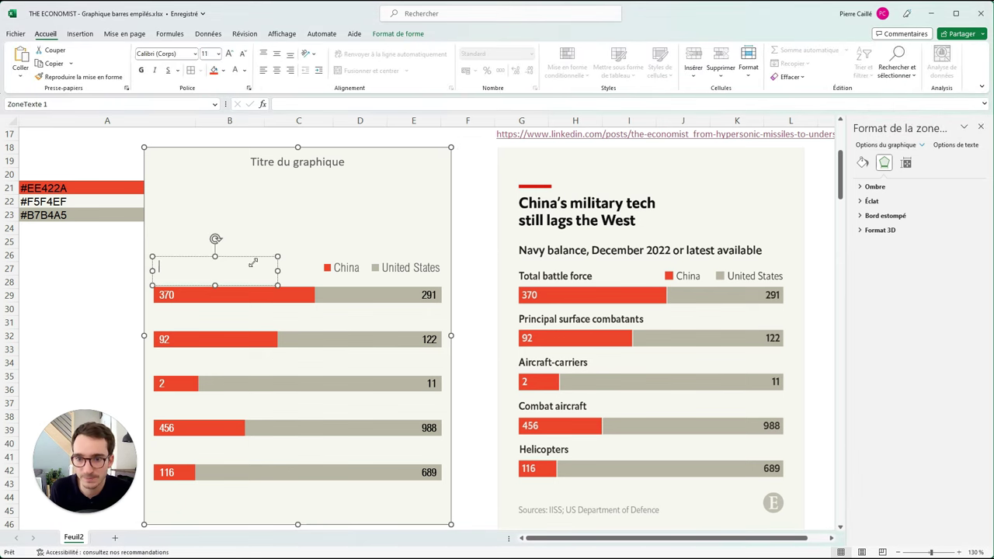
{"action": "left_click", "coordinate": [248, 258]}
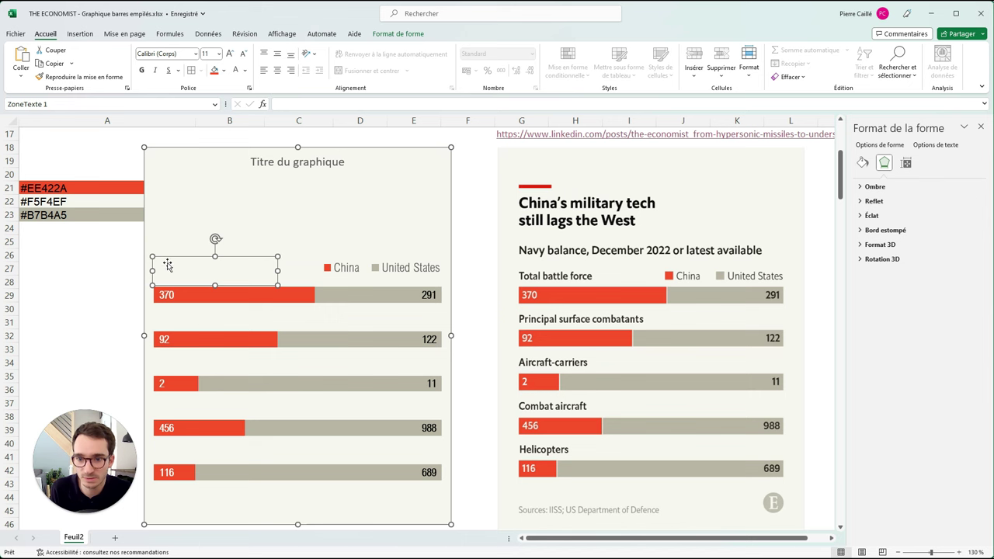
Link the text box to cell A10 so it reads Total battle force, then shorten it
{"action": "left_click", "coordinate": [286, 106]}
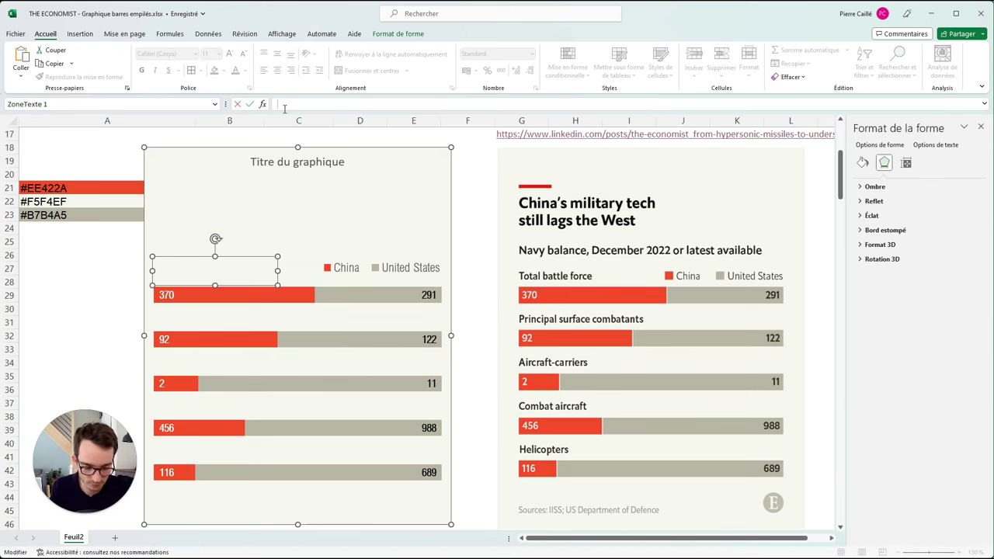
{"action": "type", "text": "="}
{"action": "scroll", "coordinate": [195, 262], "scroll_direction": "up", "scroll_amount": 2}
{"action": "scroll", "coordinate": [143, 249], "scroll_direction": "up", "scroll_amount": 1}
{"action": "left_click", "coordinate": [69, 161]}
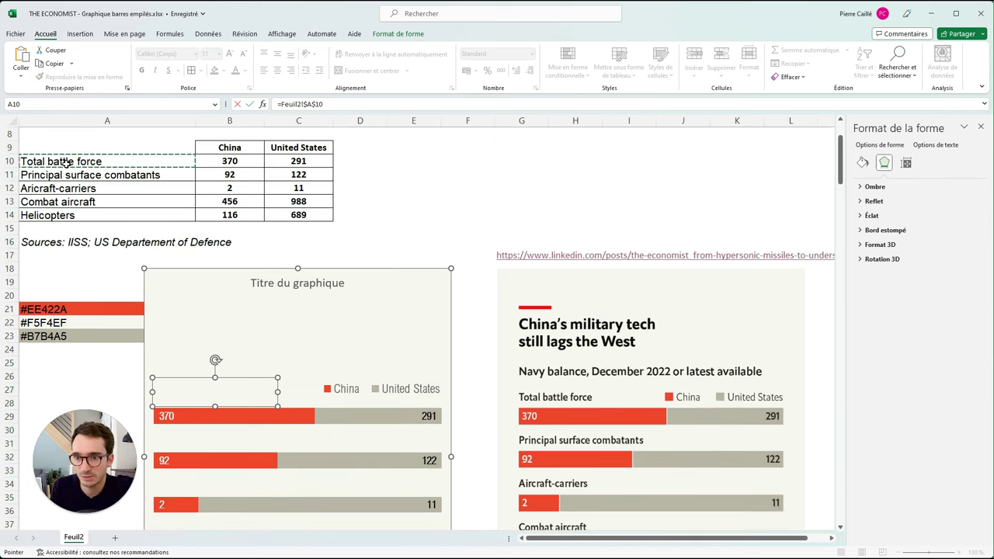
{"action": "key", "text": "Return"}
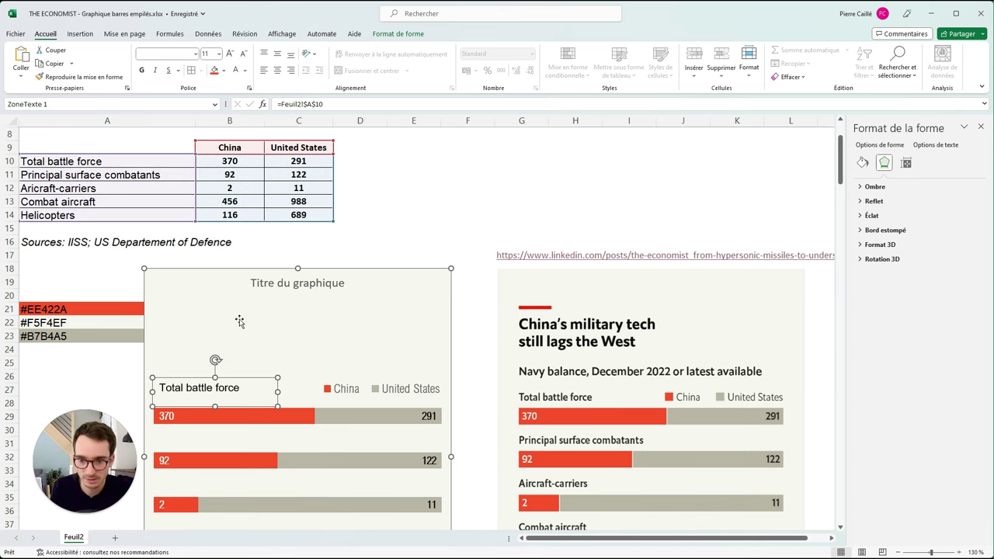
{"action": "scroll", "coordinate": [217, 349], "scroll_direction": "down", "scroll_amount": 2}
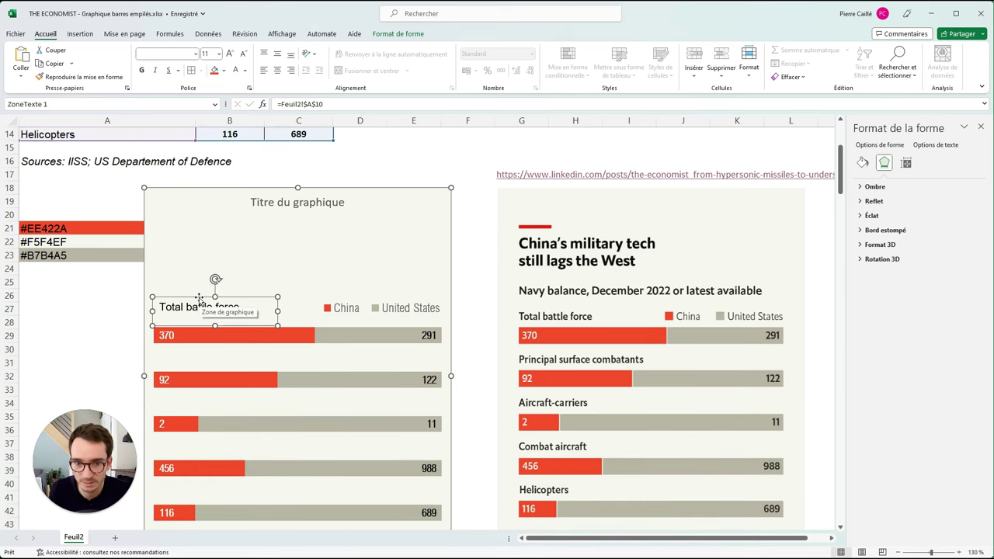
{"action": "mouse_move", "coordinate": [214, 325]}
{"action": "left_mouse_down"}
{"action": "mouse_move", "coordinate": [214, 315]}
{"action": "mouse_move", "coordinate": [230, 312]}
{"action": "left_mouse_up"}
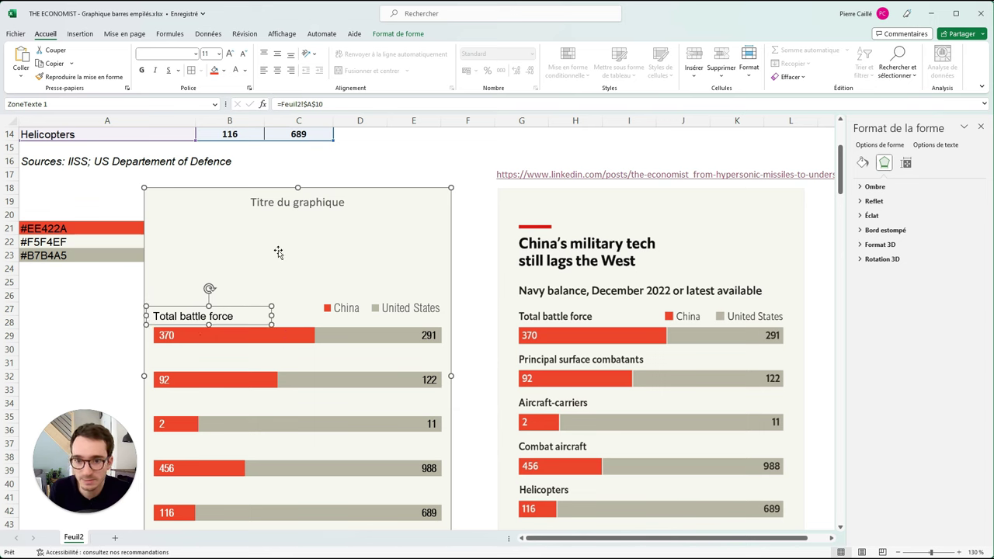
{"action": "left_click", "coordinate": [132, 281]}
Copy the Total battle force label down above another bar, after reverting an accidental chart drag
{"action": "left_click", "coordinate": [250, 190]}
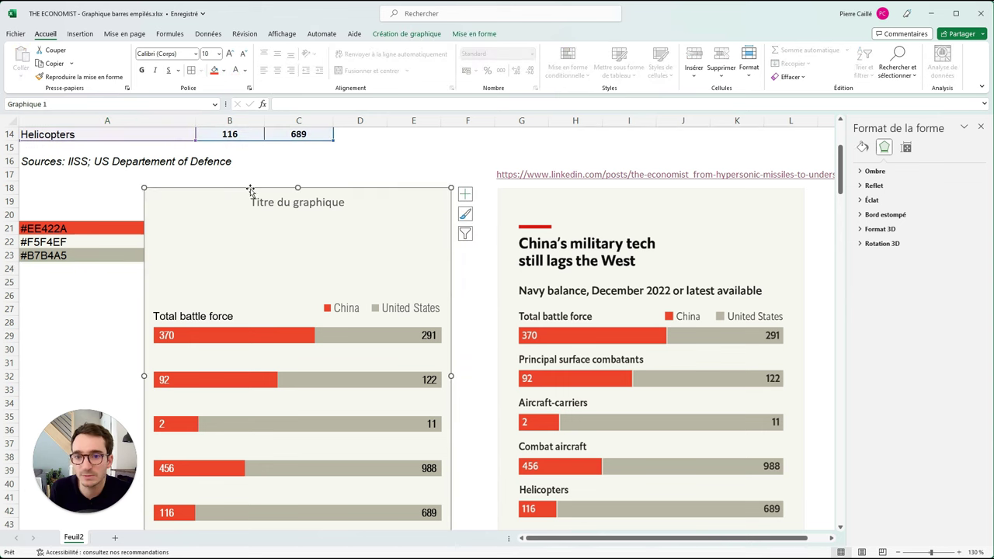
{"action": "left_click_drag", "start_coordinate": [250, 191], "coordinate": [269, 220]}
{"action": "key", "text": "Escape"}
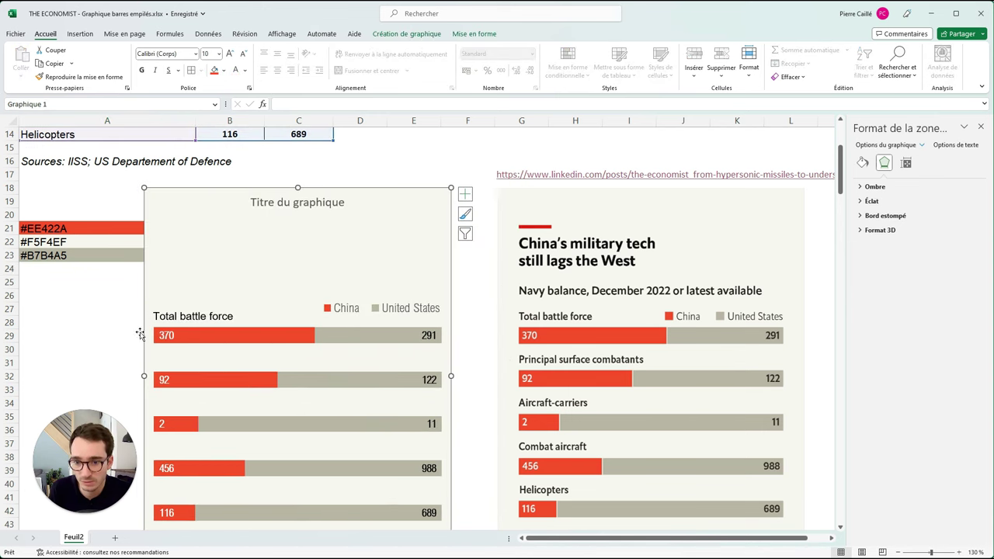
{"action": "left_click", "coordinate": [113, 320]}
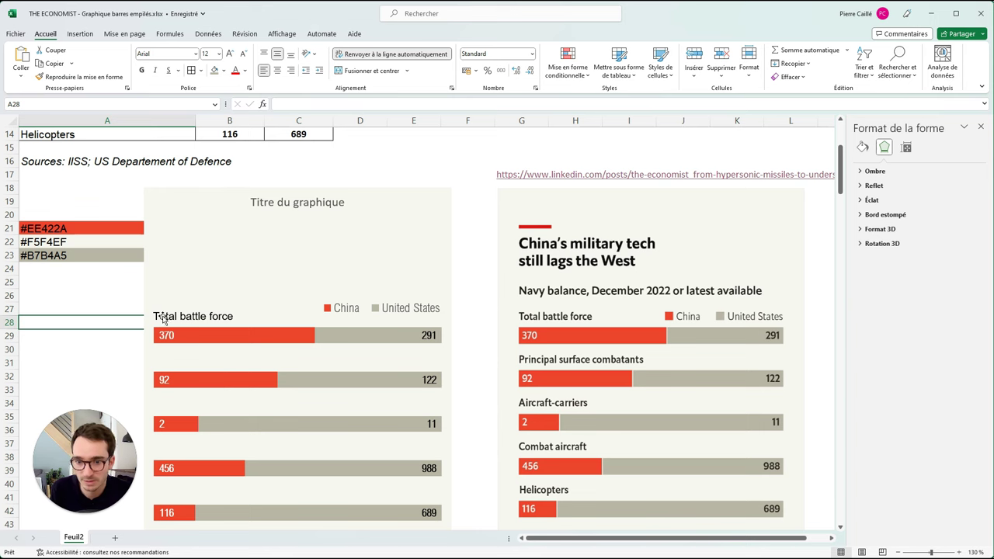
{"action": "left_click", "coordinate": [196, 319]}
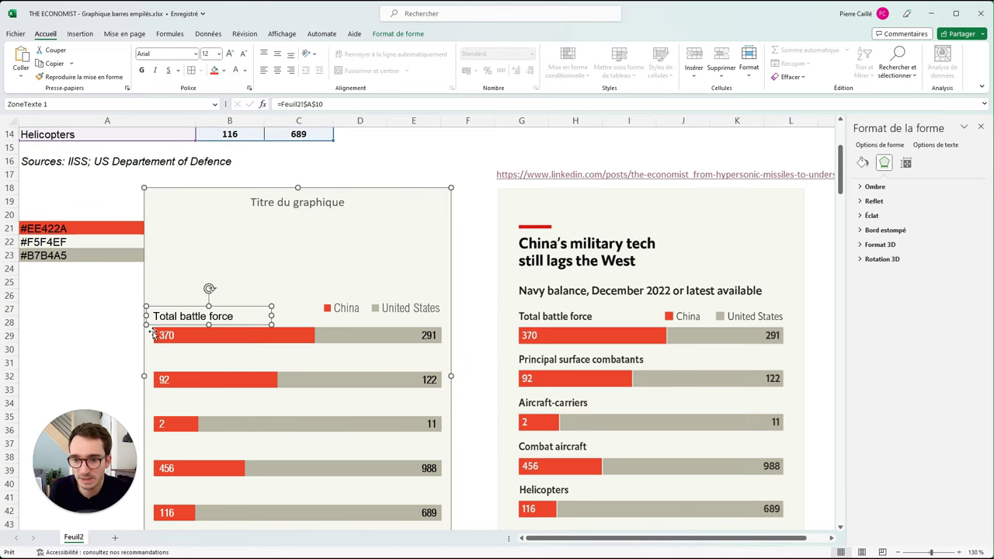
{"action": "scroll", "coordinate": [153, 334], "scroll_direction": "down", "scroll_amount": 1}
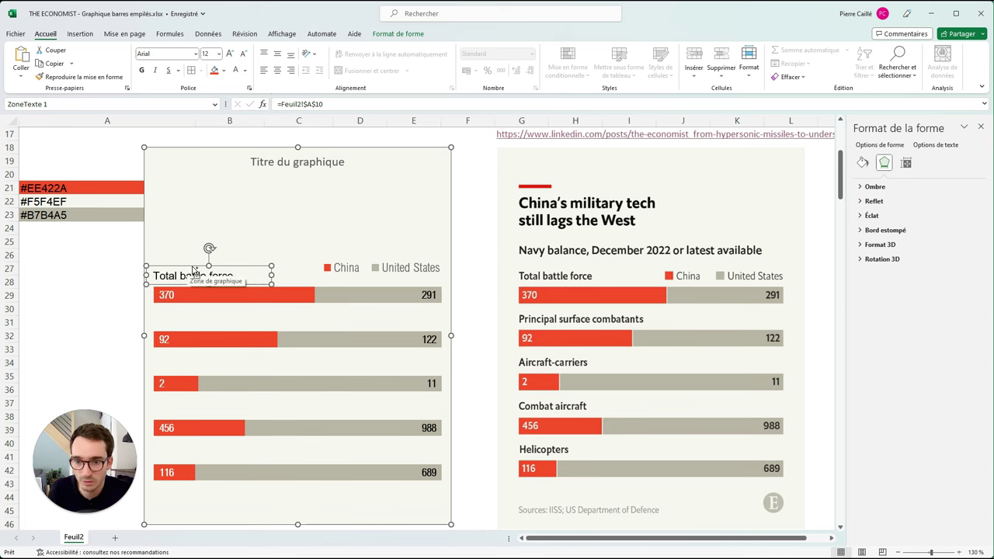
{"action": "left_click_drag", "start_coordinate": [192, 269], "coordinate": [191, 446]}
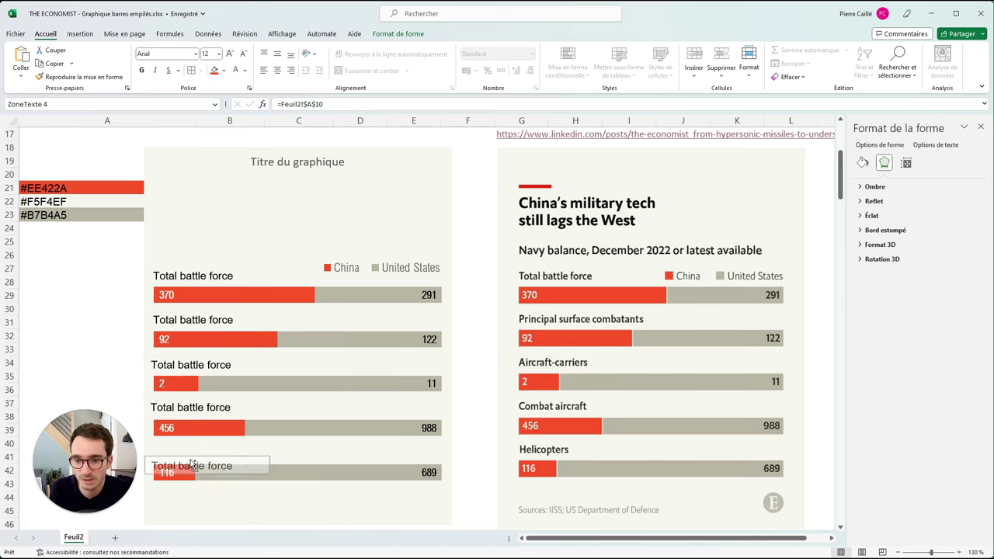
Relink the second label to cell A11 so it reads Principal surface
{"action": "left_click", "coordinate": [194, 316]}
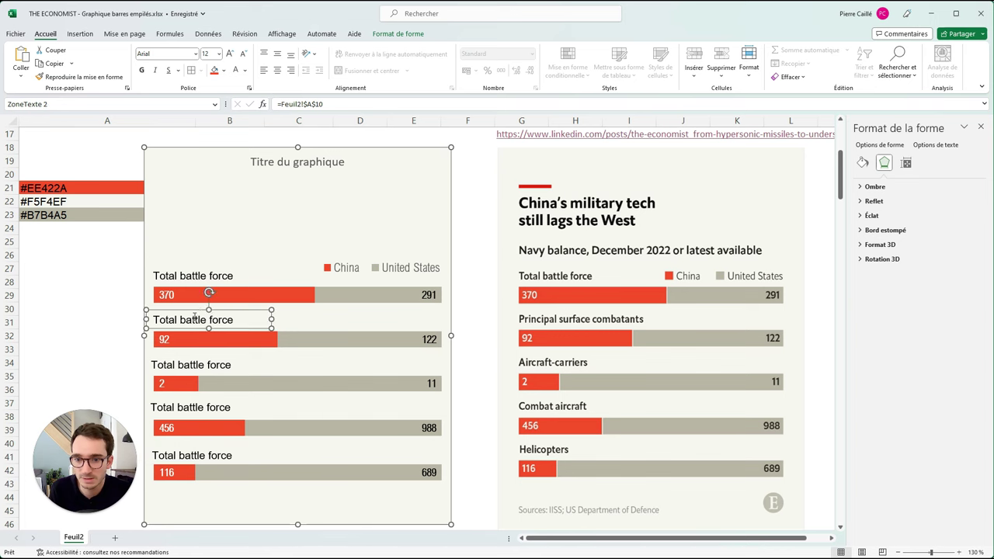
{"action": "left_click", "coordinate": [324, 104]}
{"action": "scroll", "coordinate": [203, 218], "scroll_direction": "up", "scroll_amount": 5}
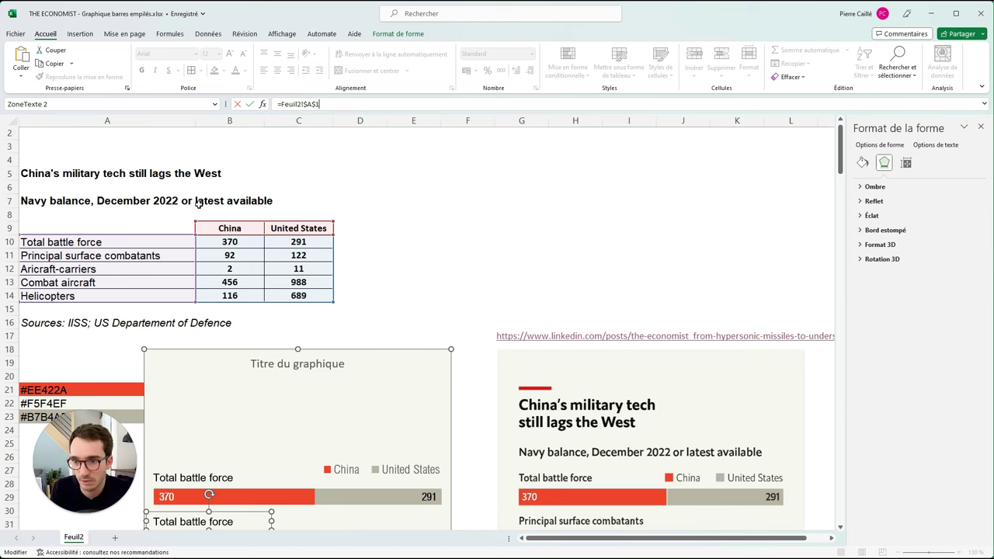
{"action": "type", "text": "1"}
{"action": "key", "text": "Return"}
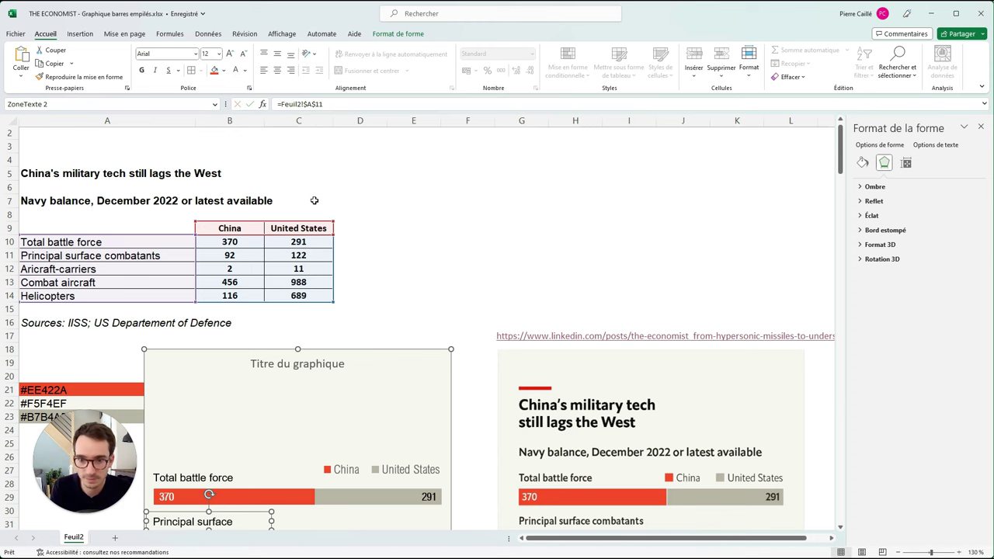
{"action": "scroll", "coordinate": [288, 334], "scroll_direction": "down", "scroll_amount": 2}
{"action": "scroll", "coordinate": [220, 482], "scroll_direction": "down", "scroll_amount": 2}
Link the third and fourth labels so they read Aircraft-carriers and Combat aircraft
{"action": "left_click", "coordinate": [246, 398]}
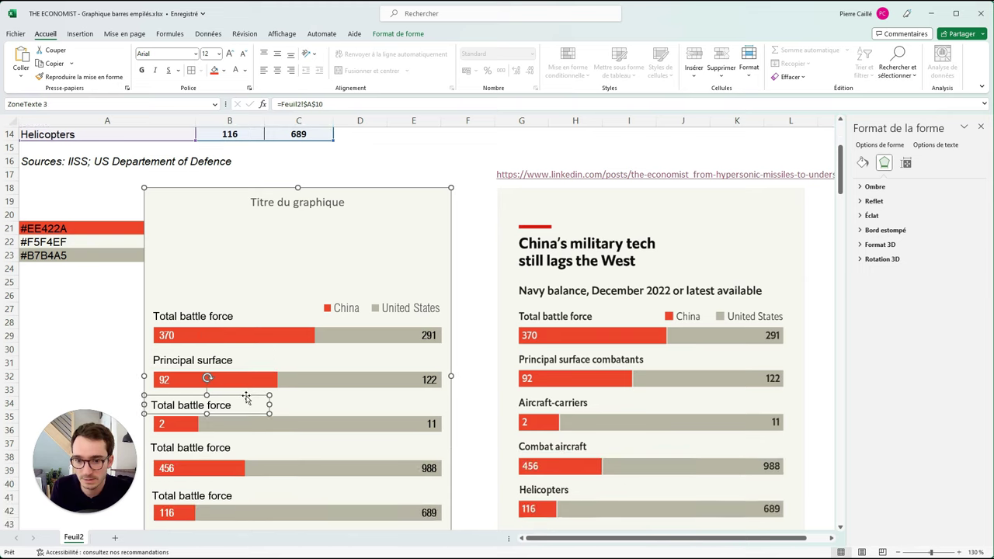
{"action": "left_click", "coordinate": [328, 105]}
{"action": "type", "text": "2"}
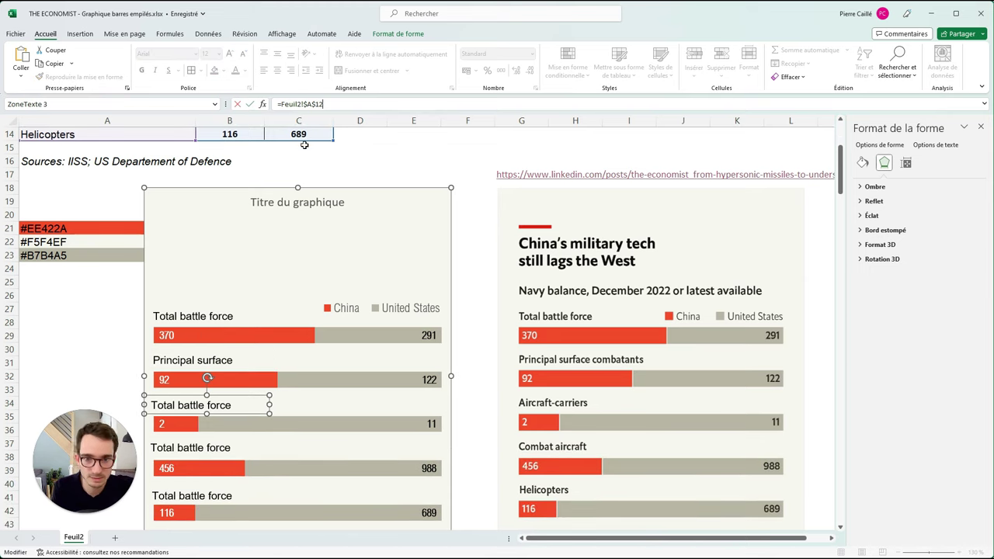
{"action": "left_click", "coordinate": [206, 447]}
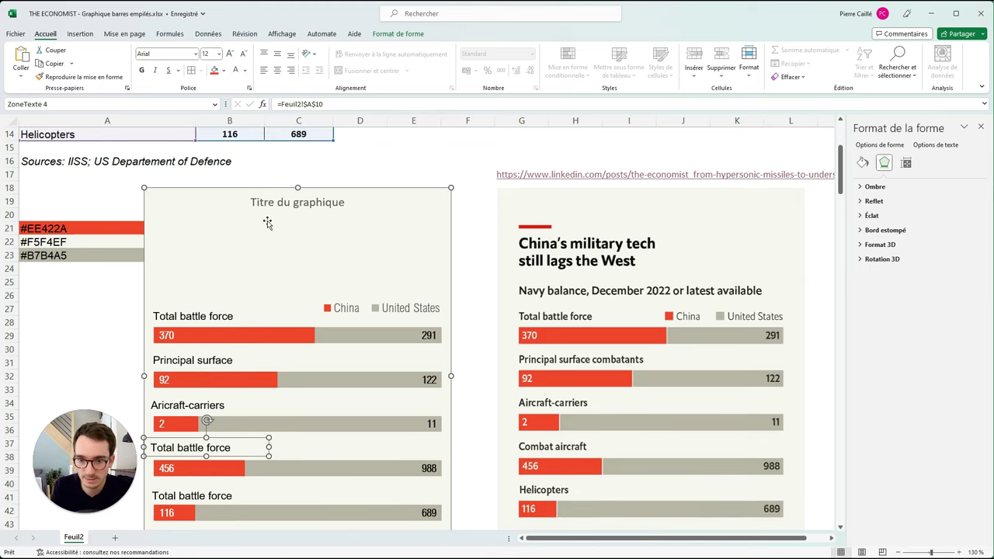
{"action": "left_click", "coordinate": [344, 99]}
{"action": "type", "text": "0"}
{"action": "left_click", "coordinate": [332, 225]}
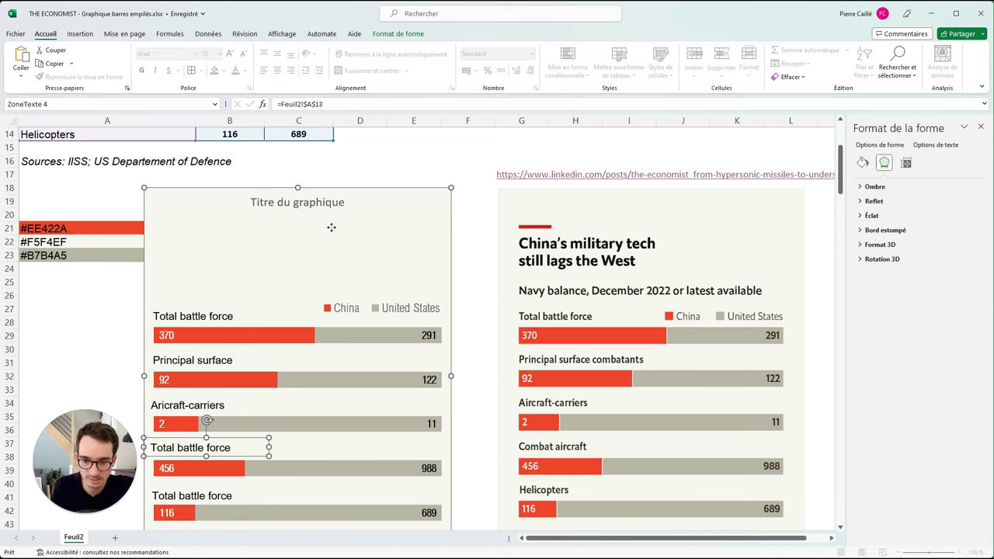
Link the last label to cell A14 so it reads Helicopters
{"action": "left_click", "coordinate": [214, 494]}
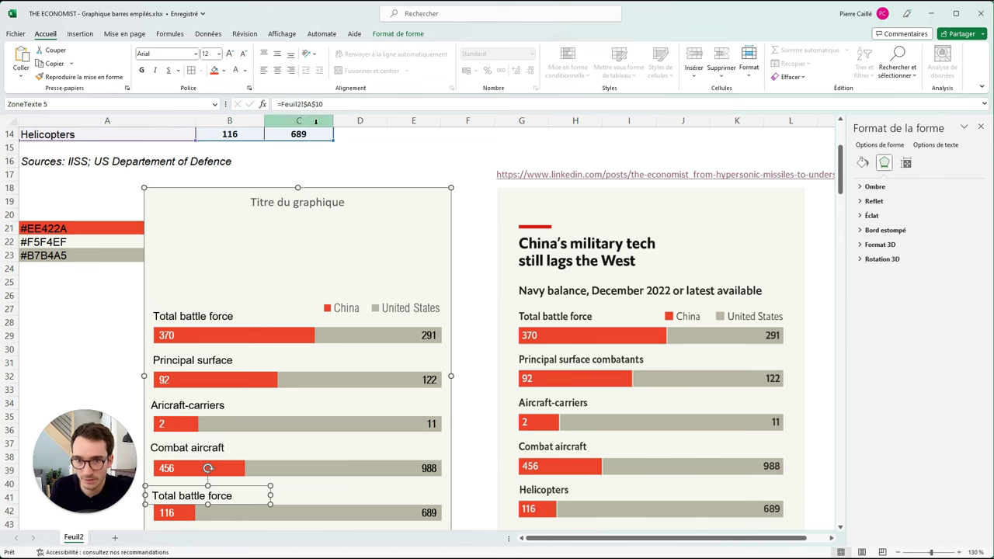
{"action": "left_click_drag", "start_coordinate": [334, 104], "coordinate": [278, 105]}
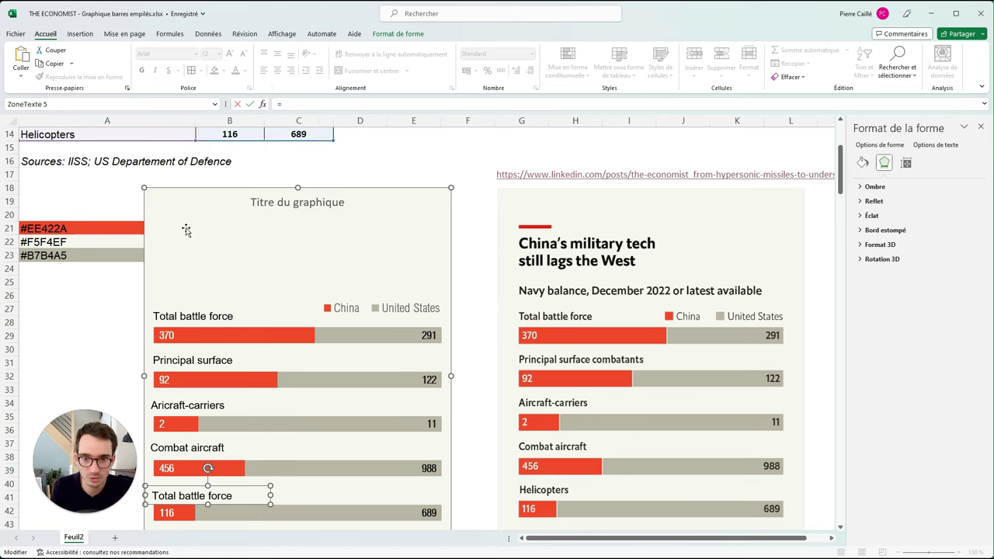
{"action": "scroll", "coordinate": [81, 230], "scroll_direction": "up", "scroll_amount": 2}
{"action": "left_click", "coordinate": [71, 218]}
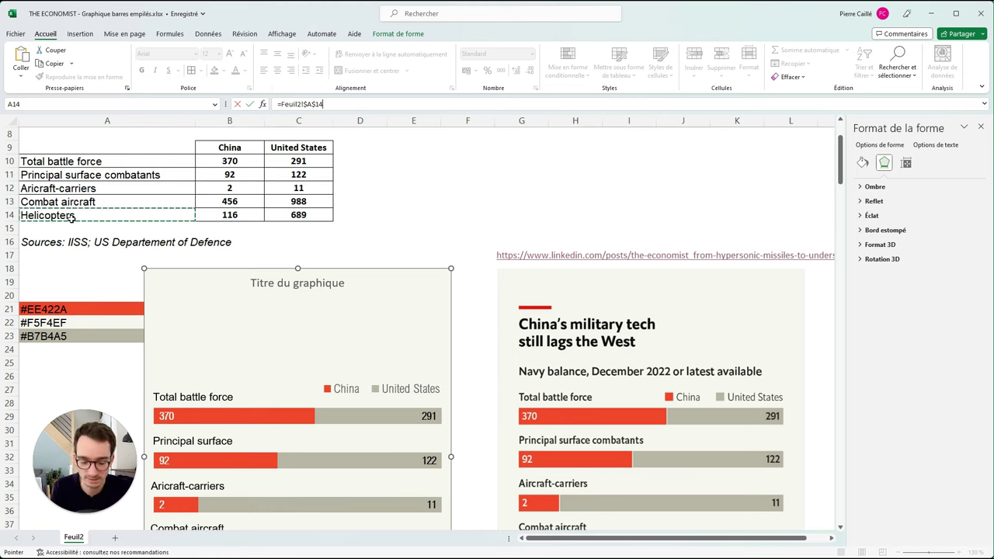
{"action": "key", "text": "Return"}
{"action": "scroll", "coordinate": [93, 289], "scroll_direction": "down", "scroll_amount": 2}
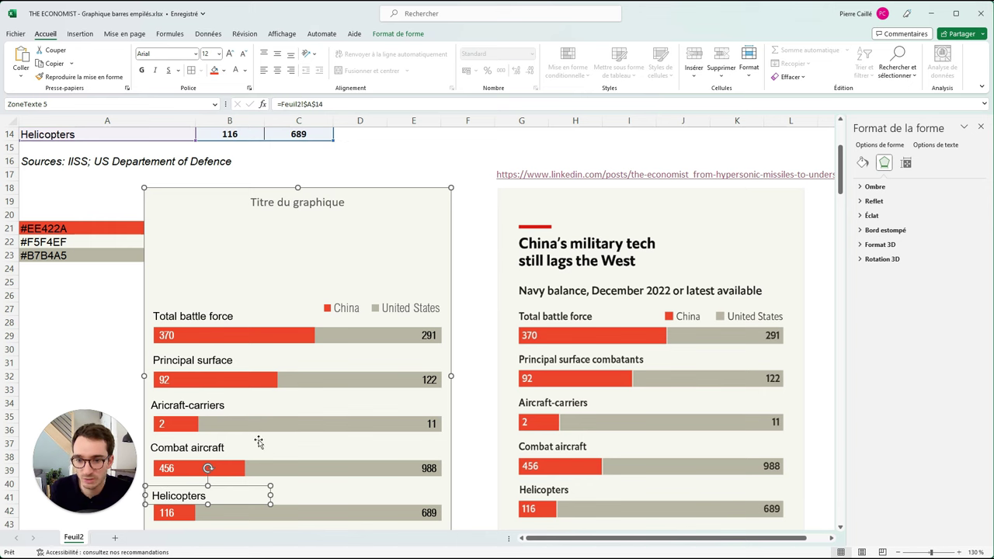
Select all five category labels together
{"action": "left_click", "coordinate": [187, 447], "text": "shift"}
{"action": "left_click", "coordinate": [187, 407], "text": "shift"}
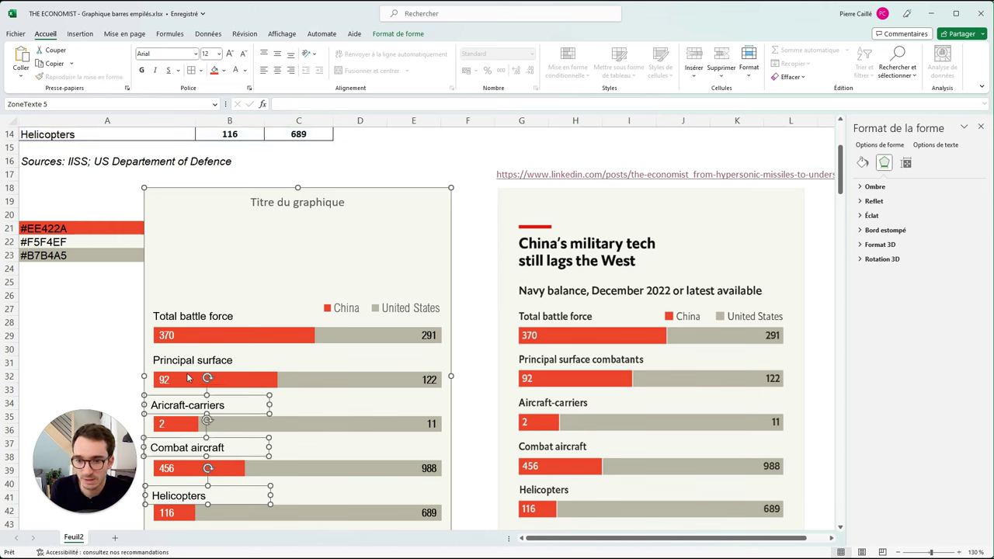
{"action": "left_click", "coordinate": [191, 362], "text": "shift"}
{"action": "left_click", "coordinate": [194, 318], "text": "shift"}
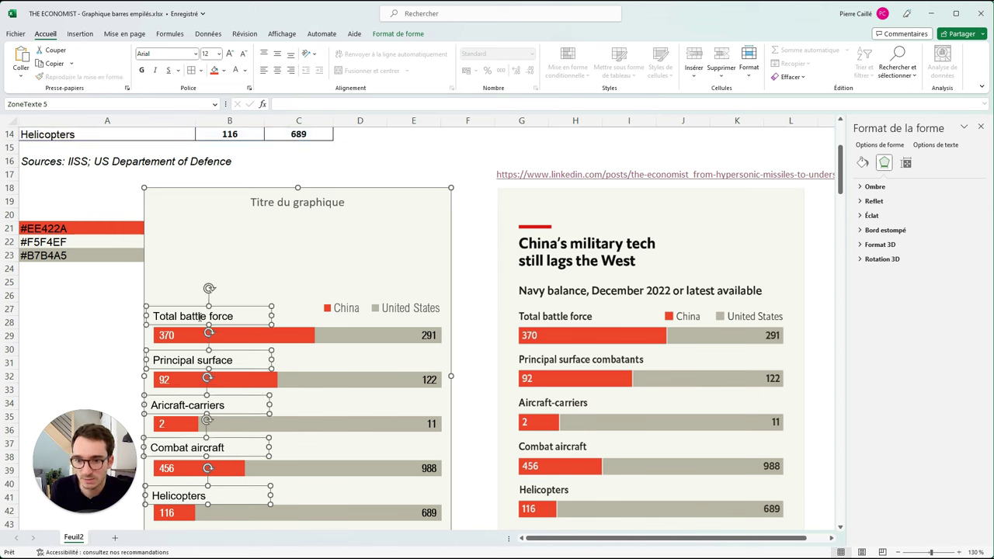
Left-align the five category labels, then shift them all slightly right
{"action": "left_click", "coordinate": [405, 35]}
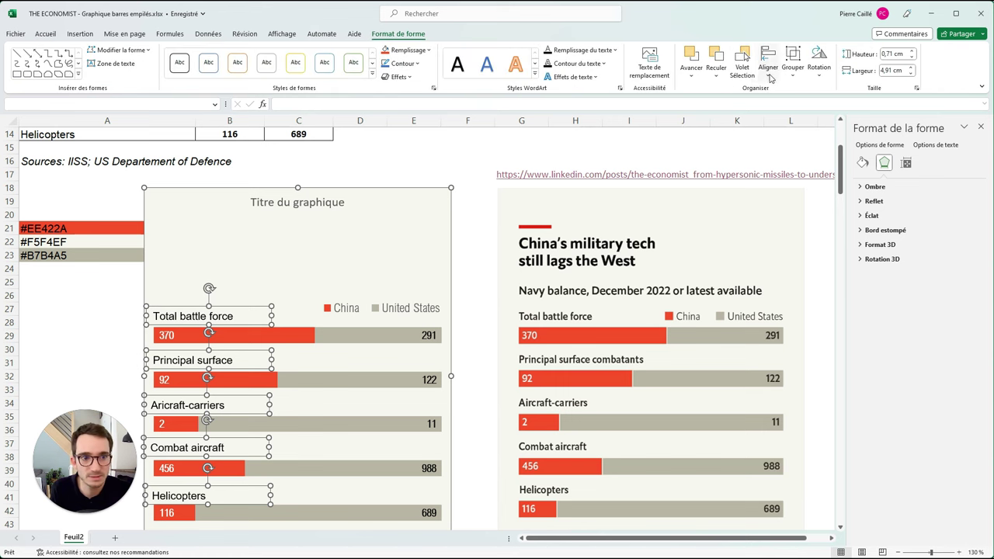
{"action": "left_click", "coordinate": [769, 62]}
{"action": "left_click", "coordinate": [785, 93]}
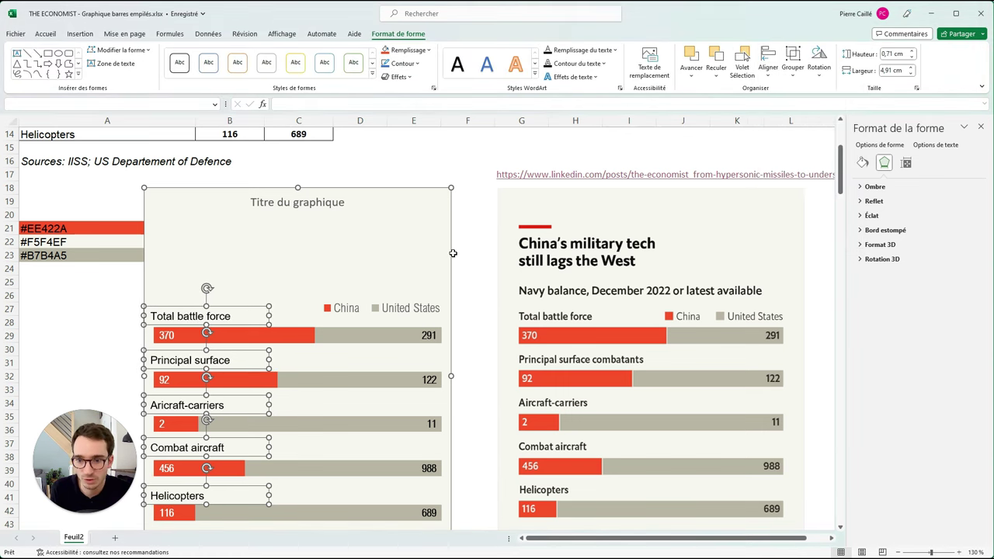
{"action": "left_click", "coordinate": [195, 372]}
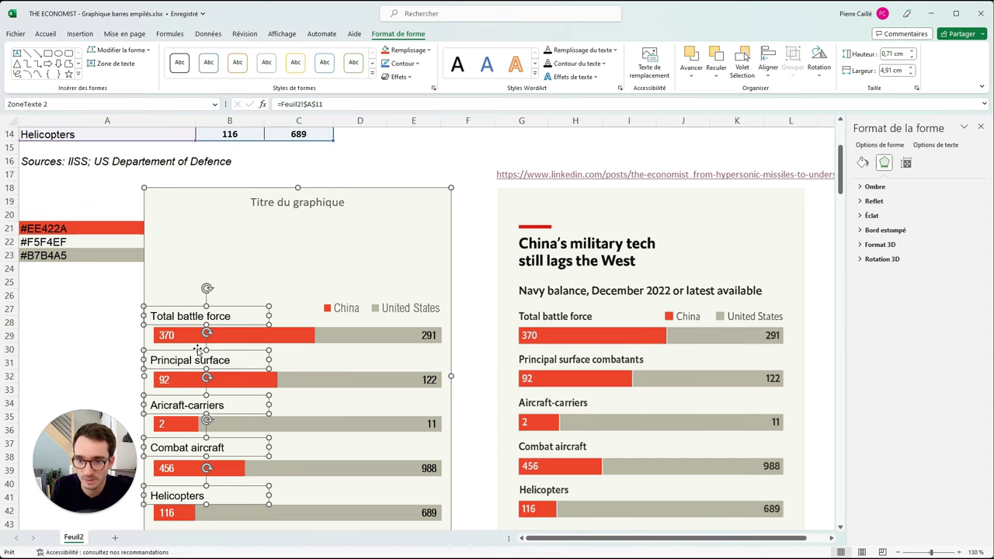
{"action": "left_click", "coordinate": [179, 316]}
{"action": "left_click", "coordinate": [179, 361], "text": "shift"}
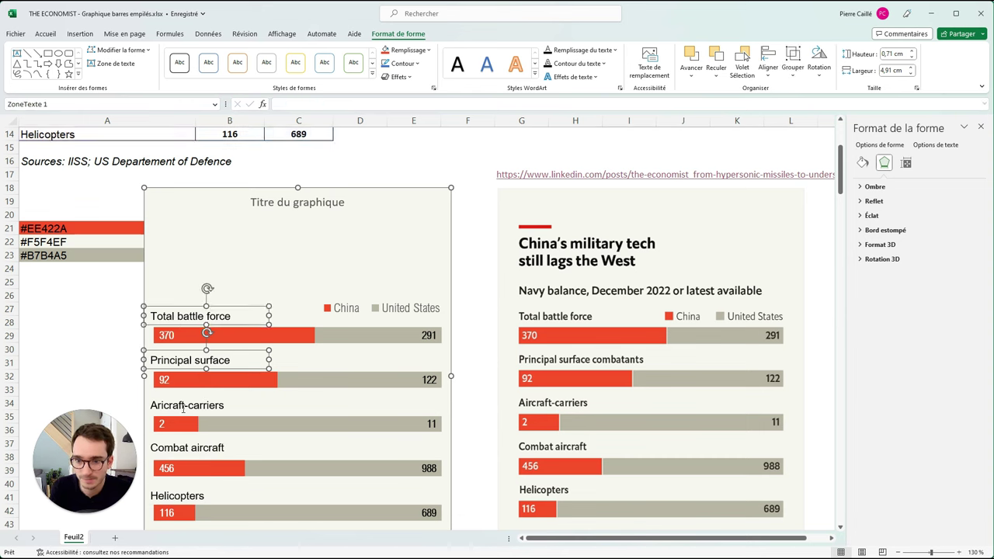
{"action": "left_click", "coordinate": [180, 406], "text": "shift"}
{"action": "left_click", "coordinate": [178, 448], "text": "shift"}
{"action": "left_click", "coordinate": [177, 494], "text": "shift"}
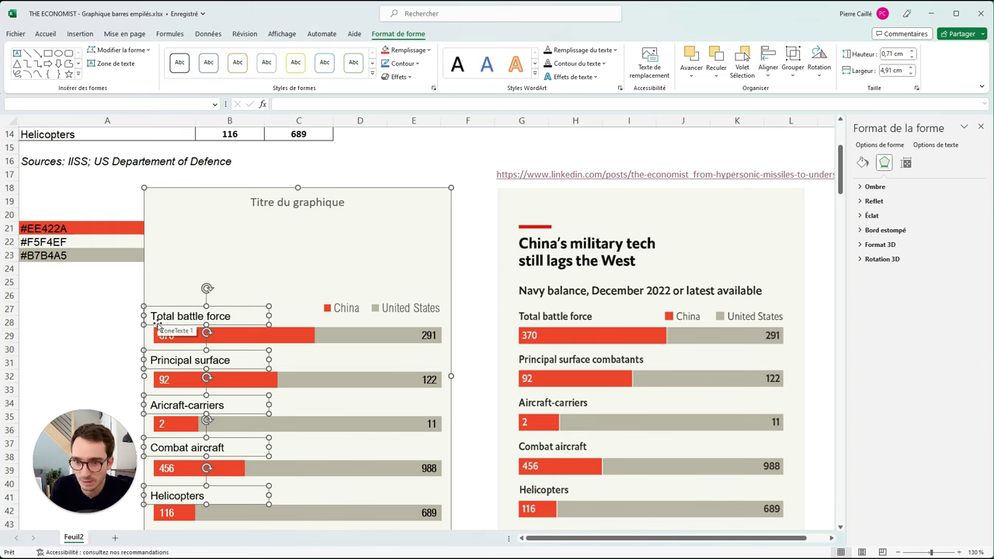
{"action": "left_click_drag", "start_coordinate": [155, 321], "coordinate": [157, 324]}
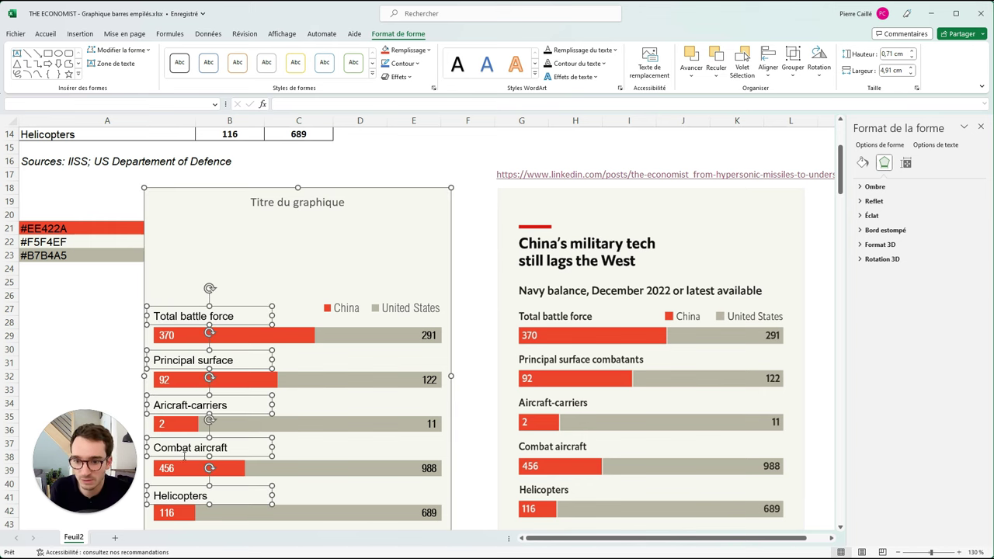
Format the five labels in bold black Arial Nova Cond Light at 14 pt
{"action": "left_click", "coordinate": [45, 34]}
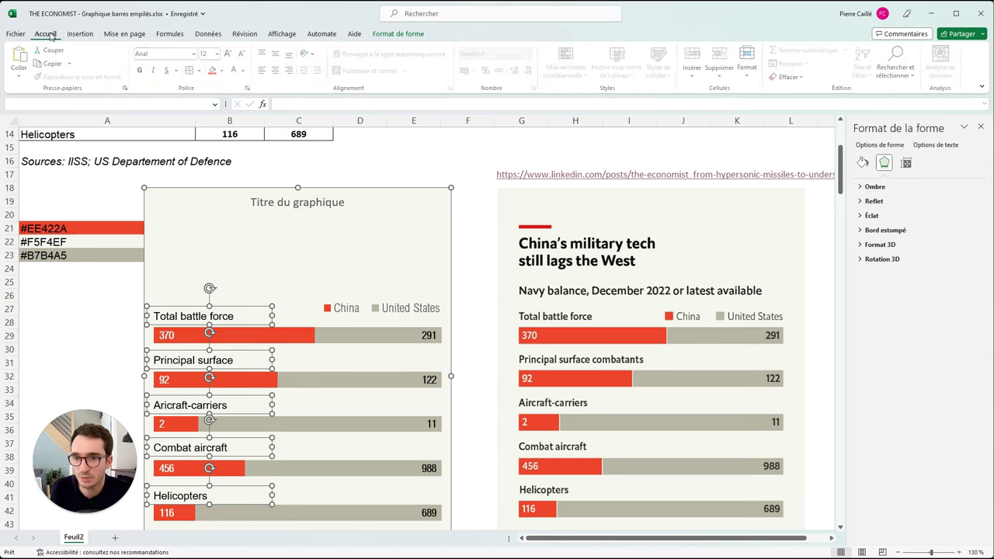
{"action": "left_click", "coordinate": [197, 54]}
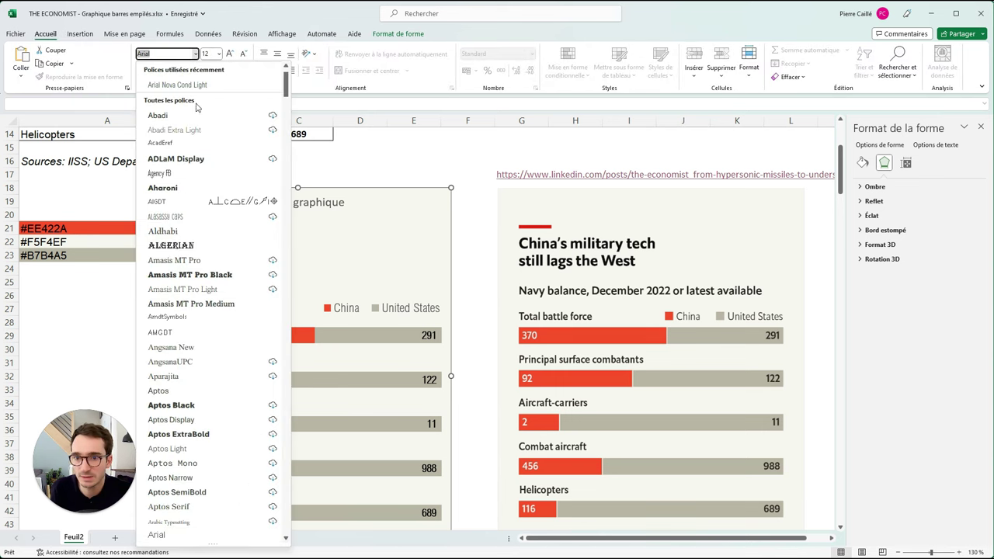
{"action": "left_click", "coordinate": [183, 84]}
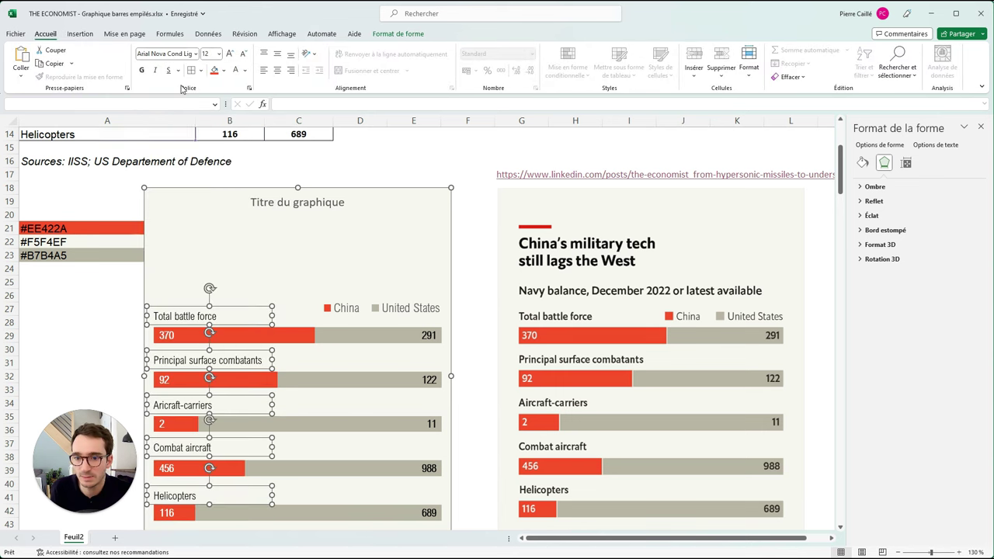
{"action": "left_click", "coordinate": [230, 54]}
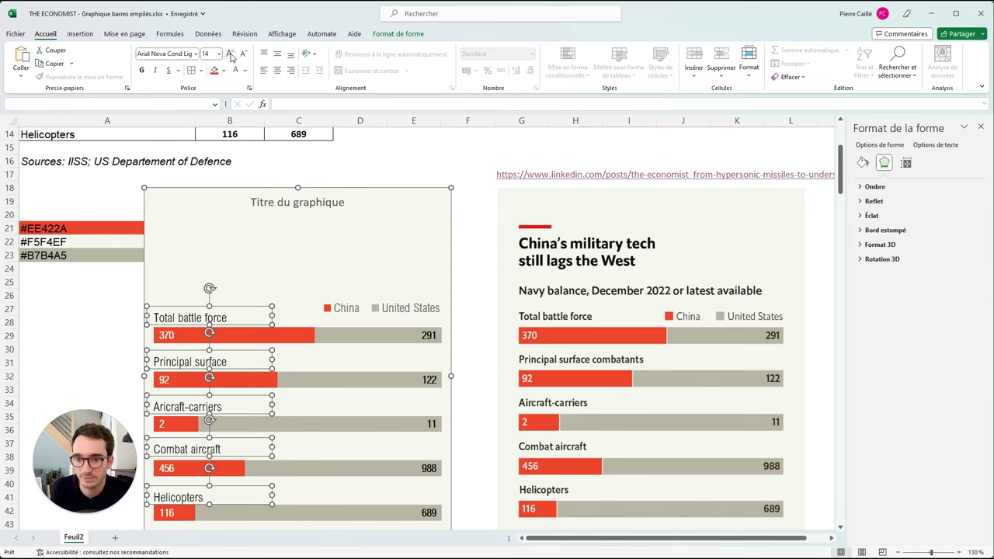
{"action": "left_click", "coordinate": [142, 72]}
{"action": "left_click", "coordinate": [245, 70]}
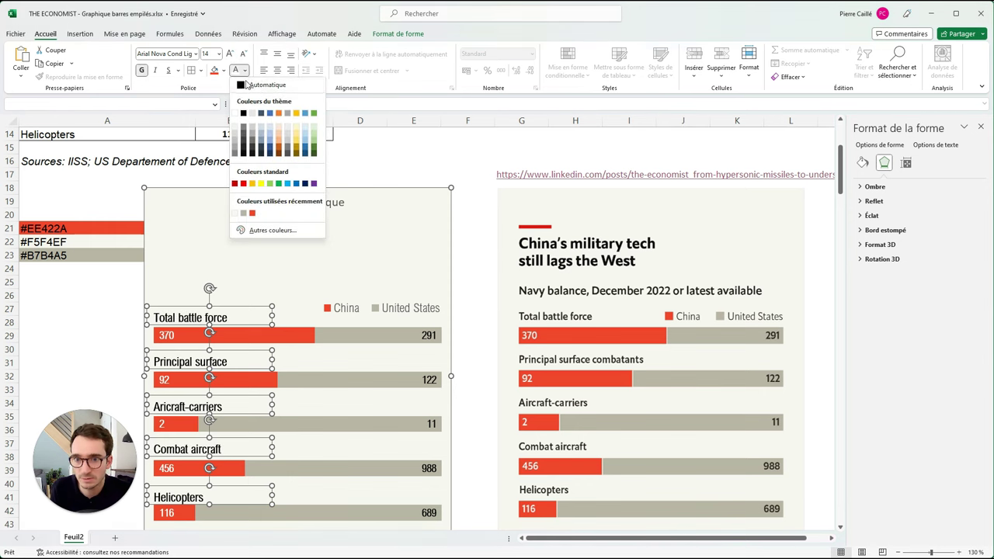
{"action": "left_click", "coordinate": [242, 93]}
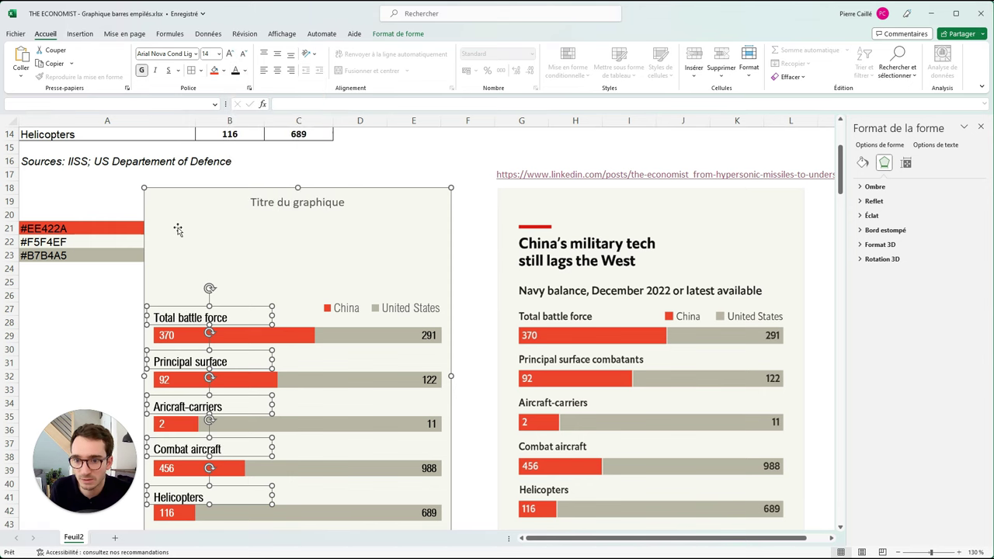
{"action": "left_click", "coordinate": [83, 347]}
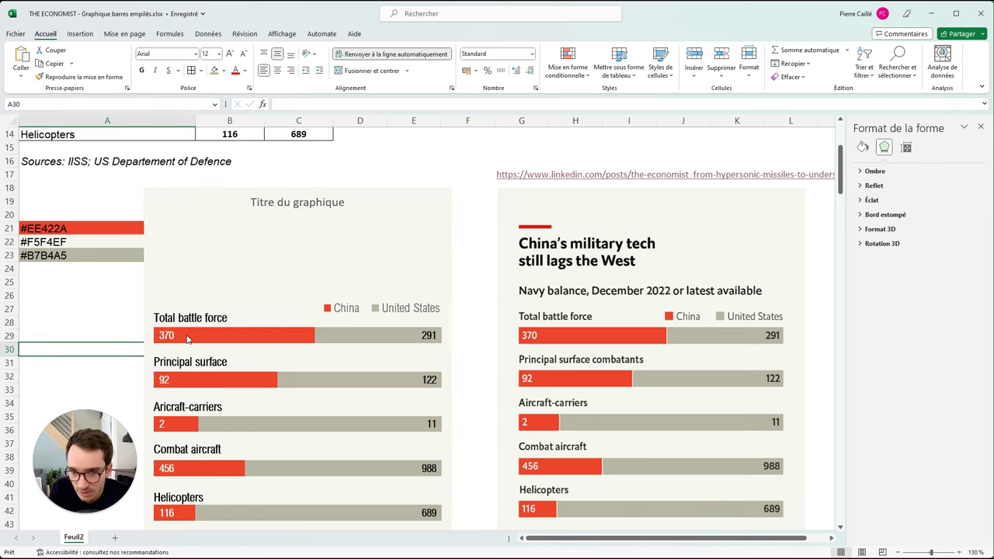
Nudge the Total battle force, Principal surface and Aircraft-carriers labels up slightly
{"action": "left_click", "coordinate": [198, 307]}
{"action": "left_click_drag", "start_coordinate": [198, 308], "coordinate": [198, 307]}
{"action": "left_click", "coordinate": [184, 372]}
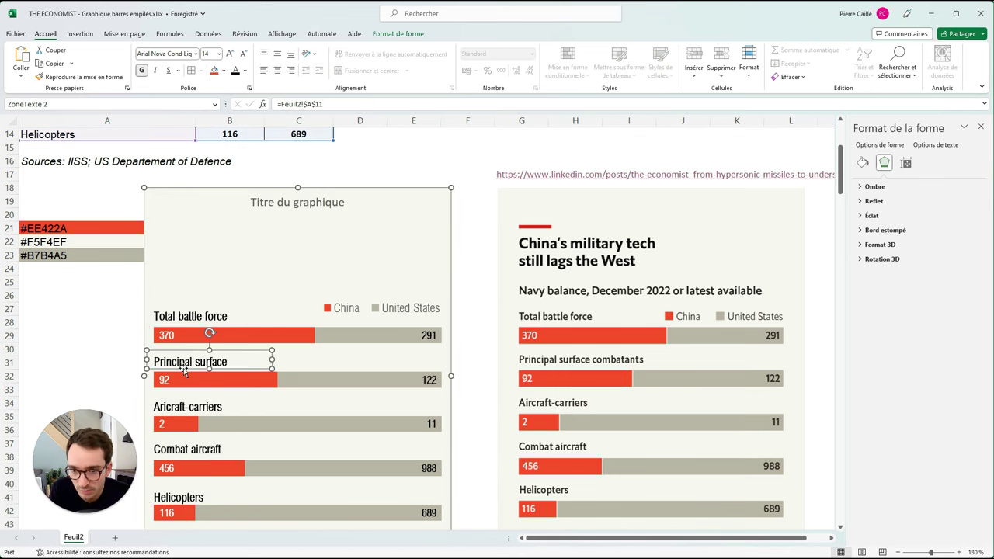
{"action": "left_click_drag", "start_coordinate": [191, 353], "coordinate": [191, 351]}
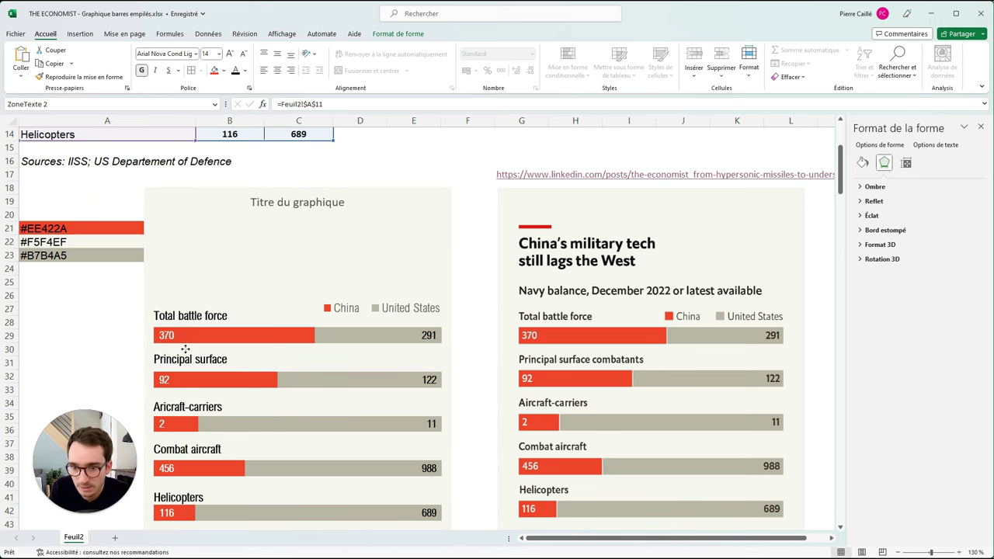
{"action": "left_click", "coordinate": [193, 399]}
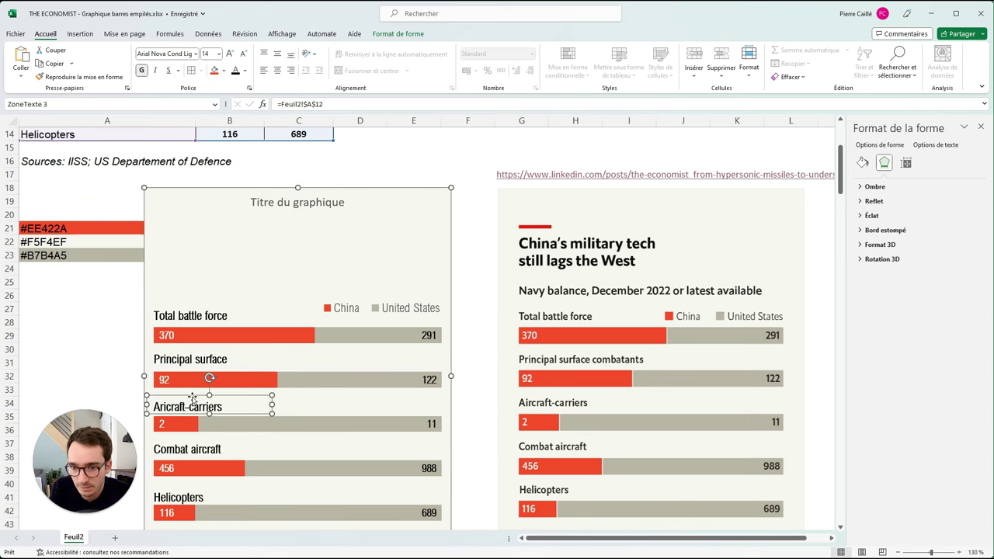
{"action": "left_click_drag", "start_coordinate": [193, 395], "coordinate": [193, 393]}
Nudge the Combat aircraft and Helicopters labels up a little, then deselect everything
{"action": "left_click", "coordinate": [178, 446]}
{"action": "key", "text": "Escape"}
{"action": "left_click", "coordinate": [190, 440]}
{"action": "left_click", "coordinate": [182, 491]}
{"action": "left_click_drag", "start_coordinate": [186, 487], "coordinate": [186, 484]}
{"action": "left_click", "coordinate": [441, 288]}
{"action": "scroll", "coordinate": [440, 289], "scroll_direction": "down", "scroll_amount": 1}
{"action": "left_click", "coordinate": [466, 281]}
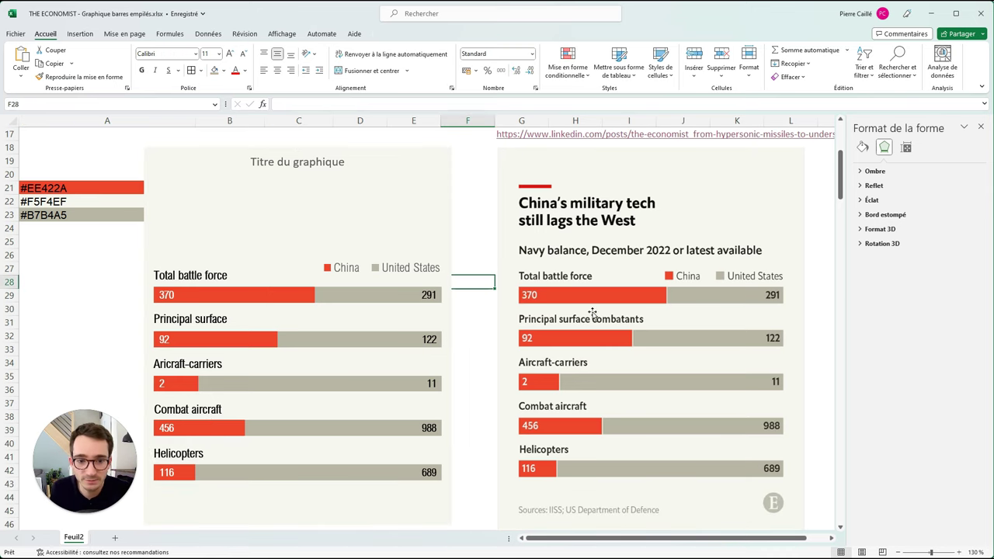
{"action": "left_click", "coordinate": [614, 304]}
{"action": "key", "text": "Escape"}
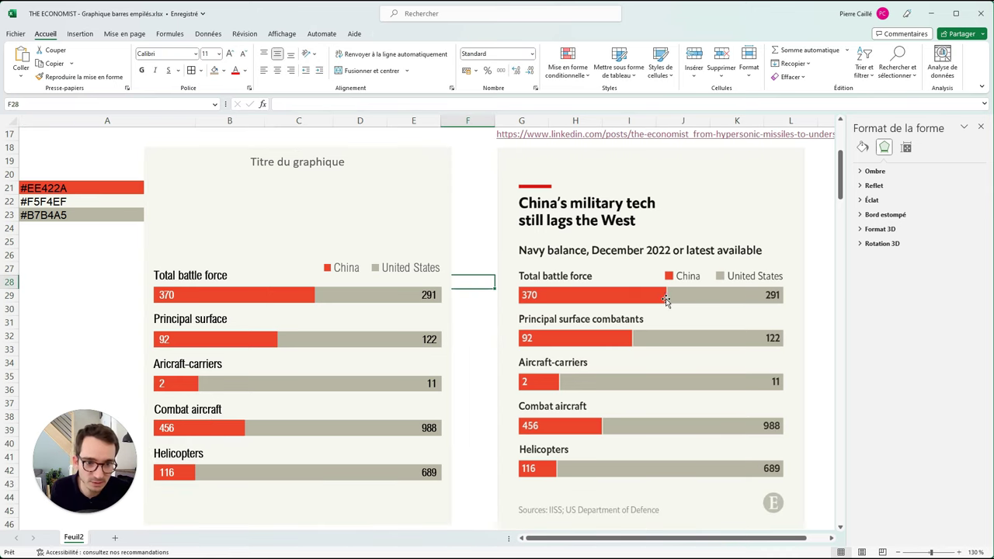
Give the China bars a solid border in a recently used colour
{"action": "left_click", "coordinate": [303, 297]}
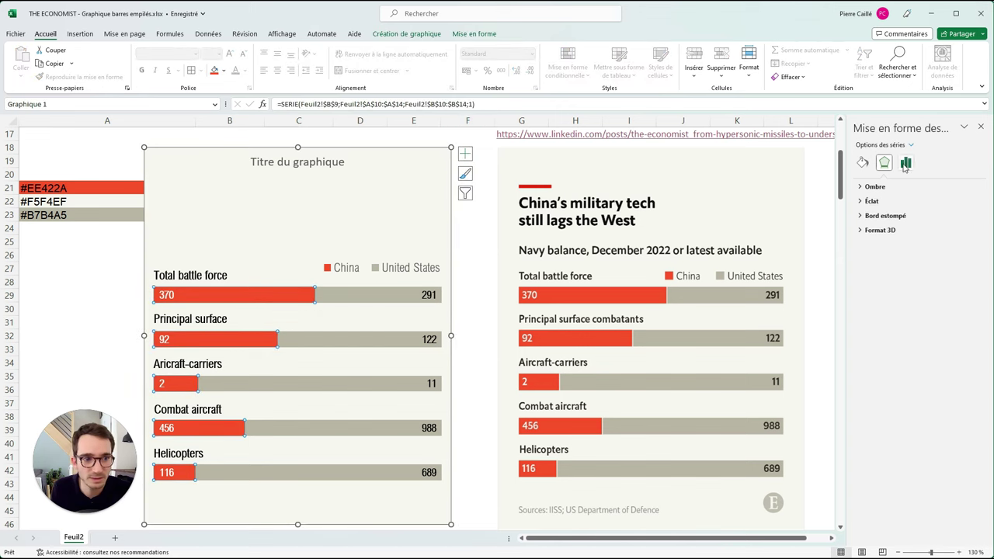
{"action": "left_click", "coordinate": [865, 164]}
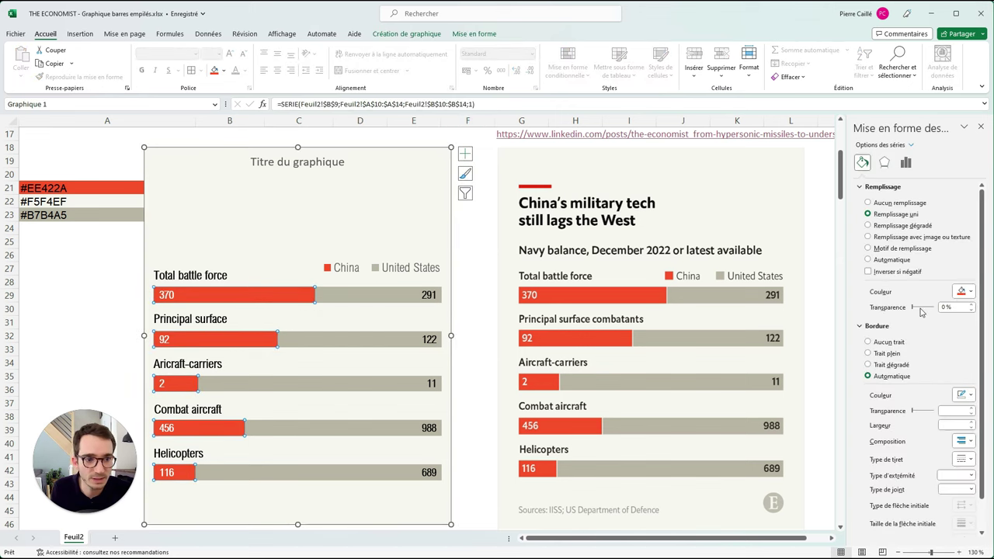
{"action": "left_click", "coordinate": [869, 354]}
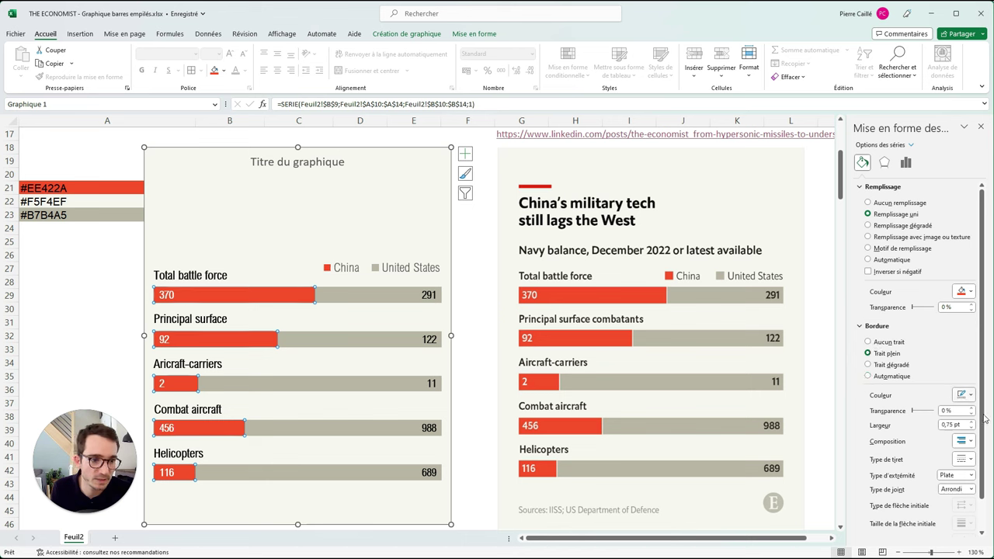
{"action": "left_click", "coordinate": [970, 395]}
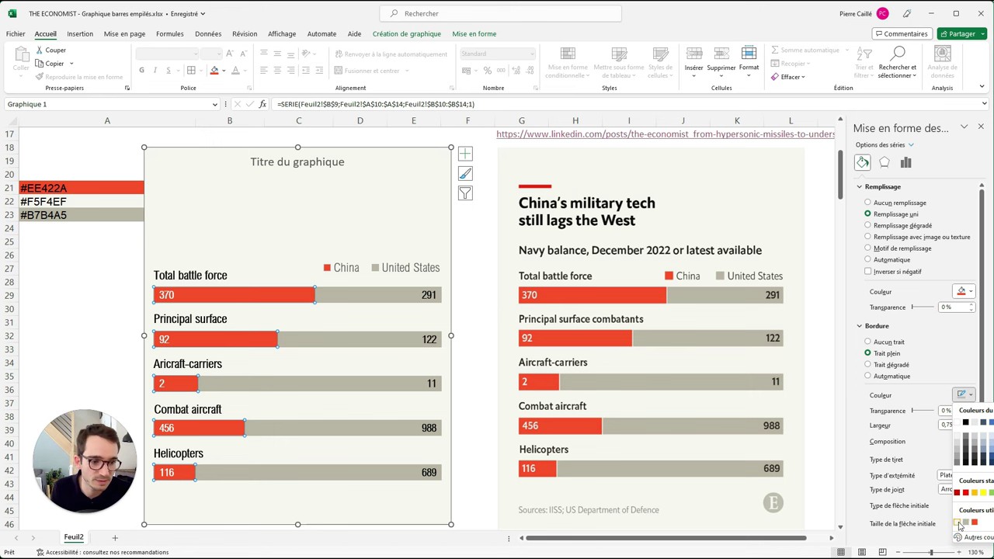
{"action": "left_click", "coordinate": [958, 523]}
{"action": "left_click", "coordinate": [474, 319]}
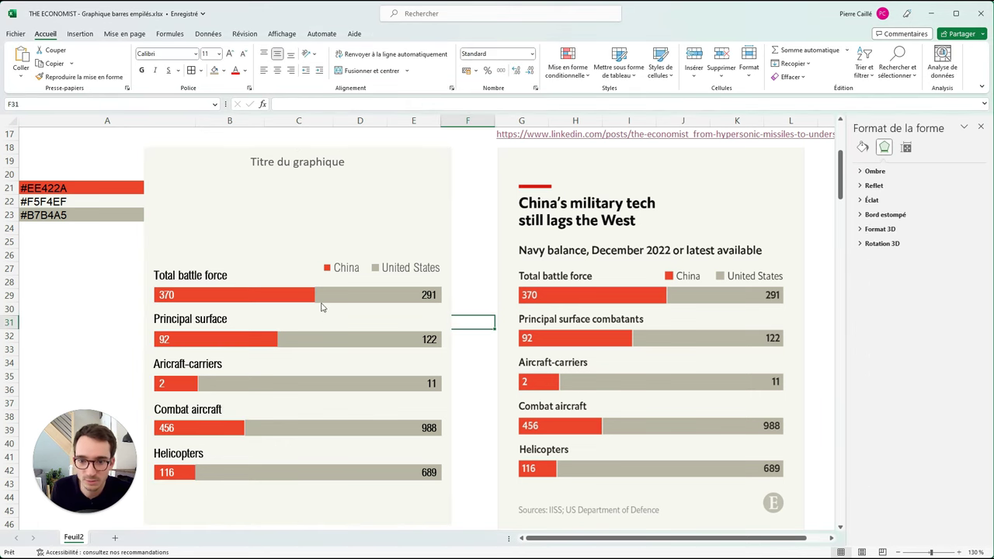
Give the grey United States bars a solid outline in the same recent colour
{"action": "left_click", "coordinate": [332, 299]}
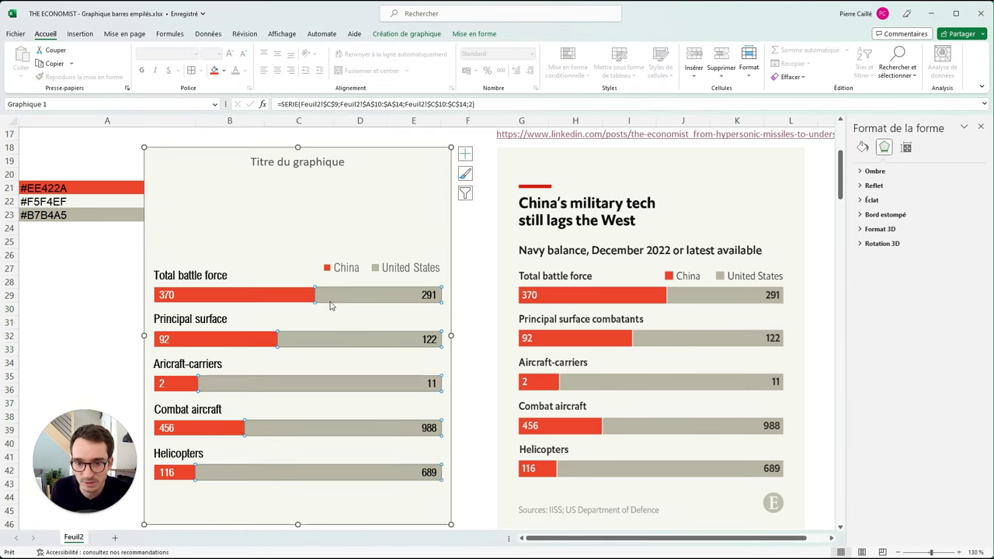
{"action": "left_click", "coordinate": [862, 162]}
{"action": "left_click", "coordinate": [874, 353]}
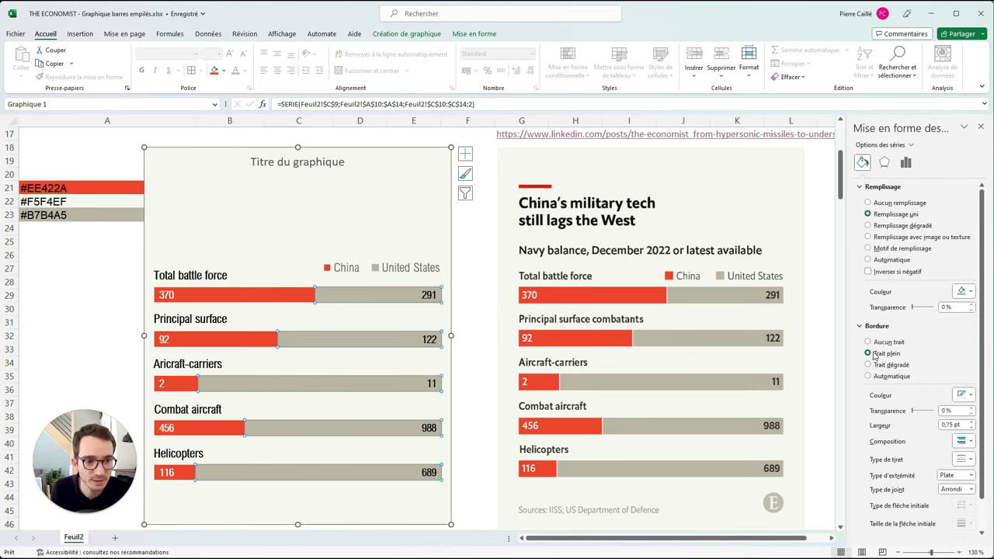
{"action": "left_click", "coordinate": [970, 396]}
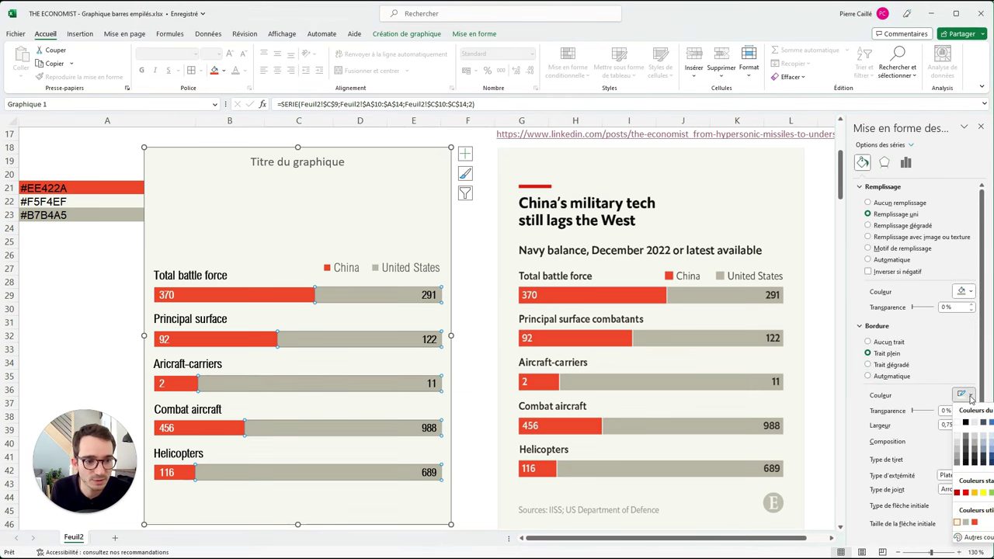
{"action": "left_click", "coordinate": [958, 523]}
Reduce the United States series gap width from 180 % to 150 %
{"action": "left_click", "coordinate": [488, 305]}
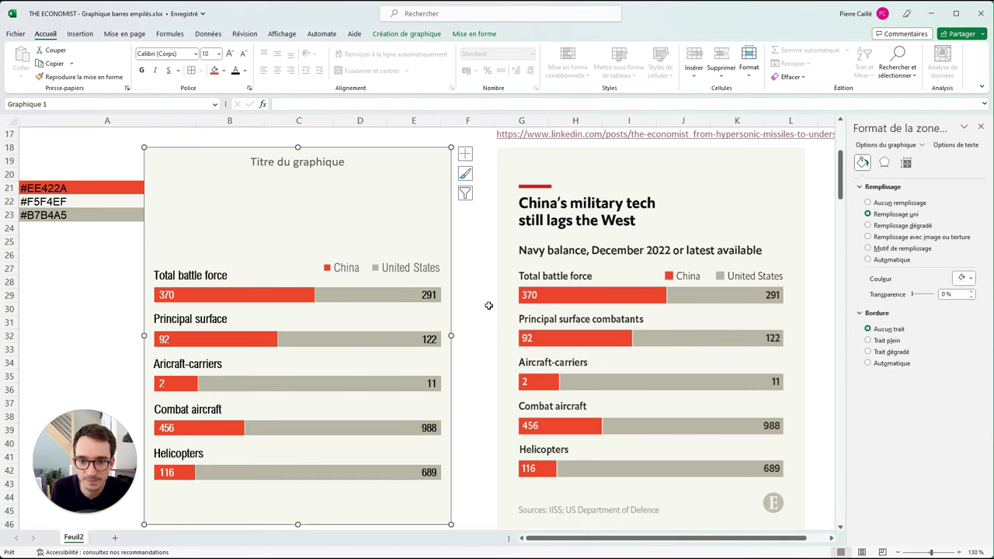
{"action": "left_click", "coordinate": [391, 297]}
{"action": "left_click", "coordinate": [906, 163]}
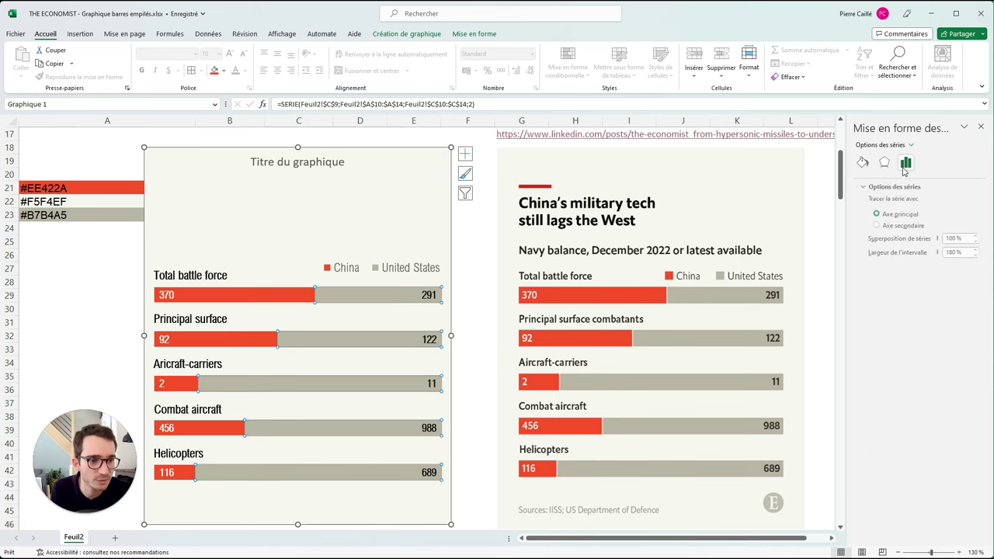
{"action": "double_click", "coordinate": [947, 253]}
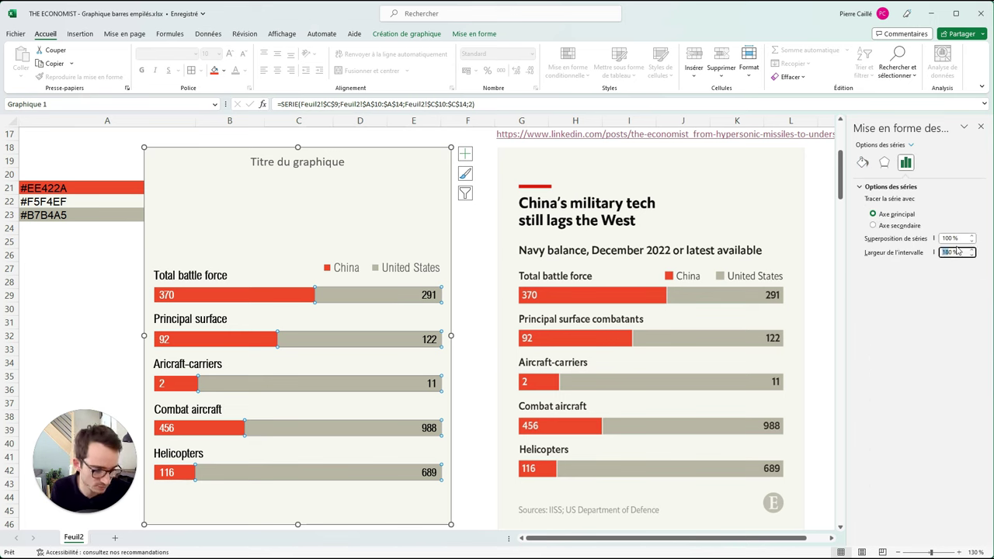
{"action": "type", "text": "1500"}
{"action": "key", "text": "BackSpace"}
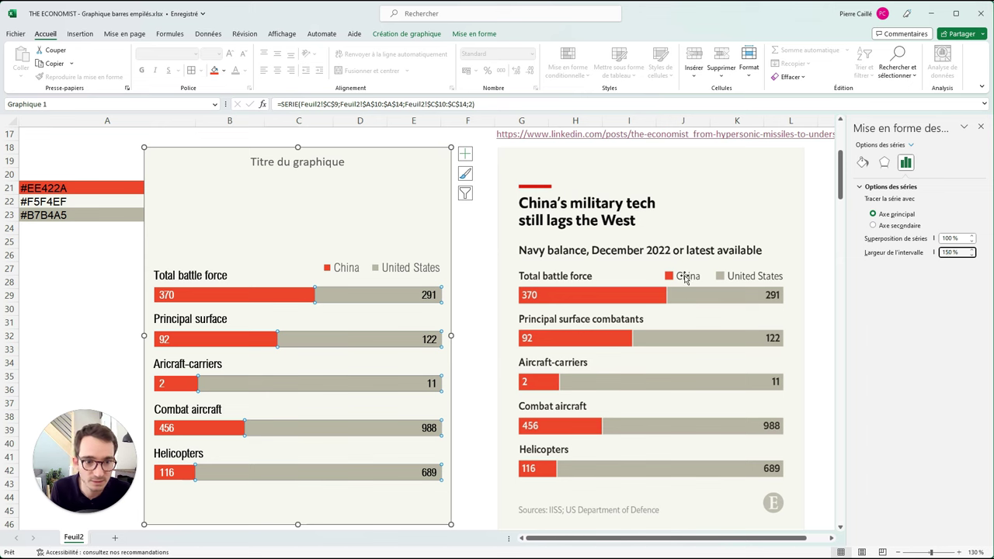
{"action": "left_click", "coordinate": [466, 285]}
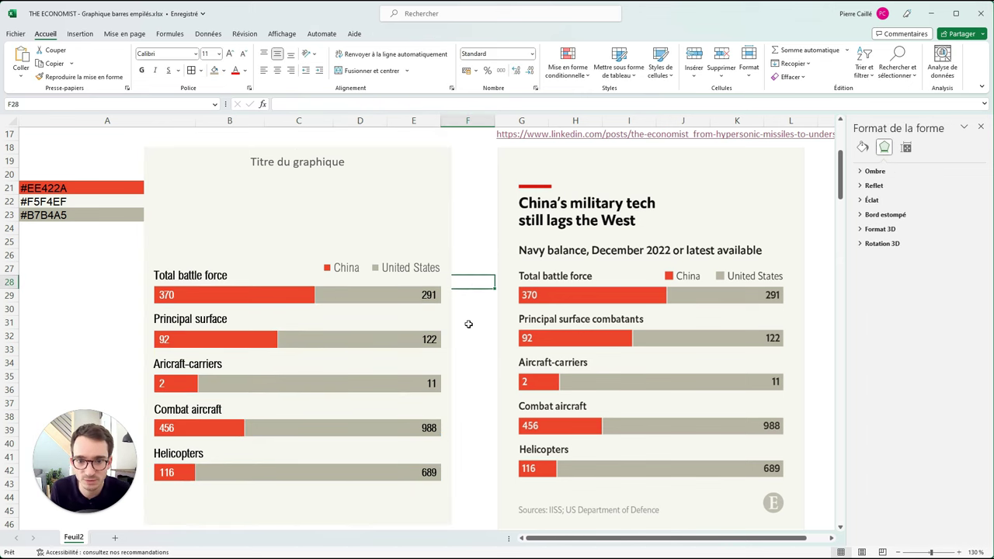
Remove the default 'Titre du graphique' title from the left chart via Chart Elements
{"action": "left_click", "coordinate": [543, 257]}
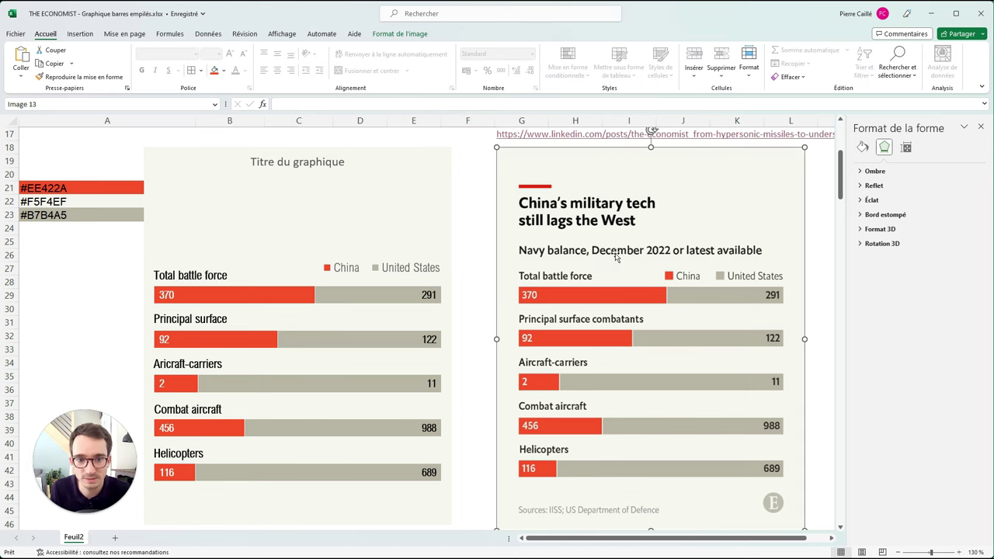
{"action": "left_click", "coordinate": [257, 165]}
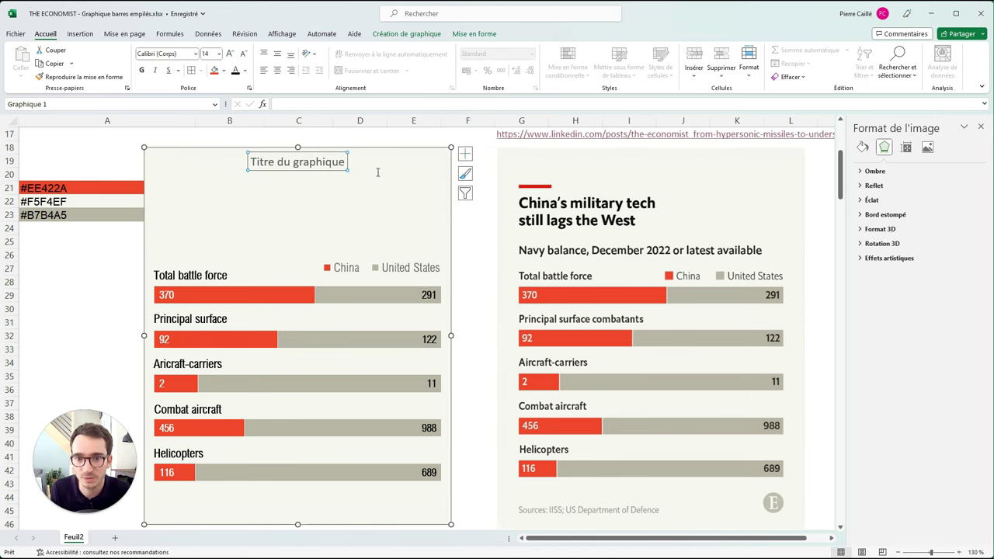
{"action": "left_click", "coordinate": [465, 154]}
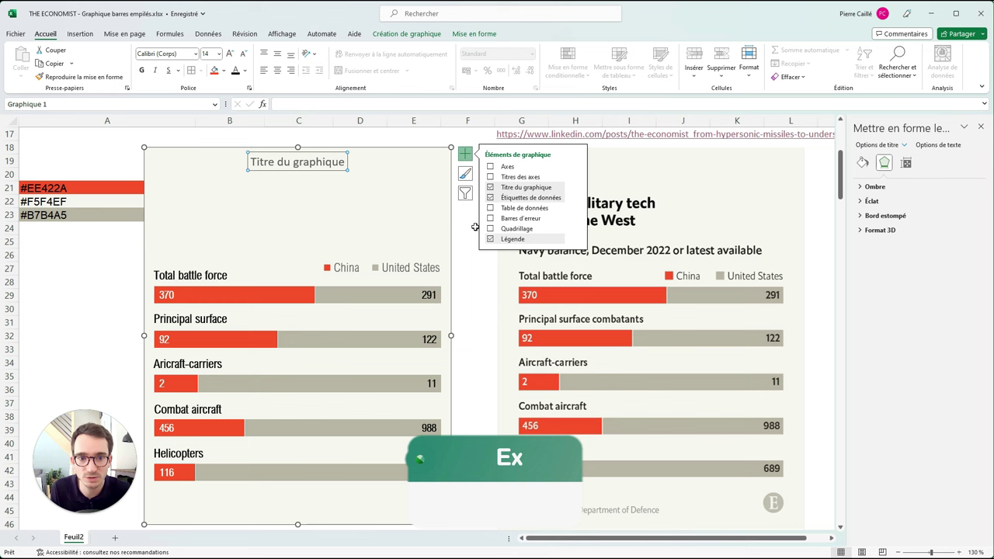
{"action": "left_click", "coordinate": [490, 188]}
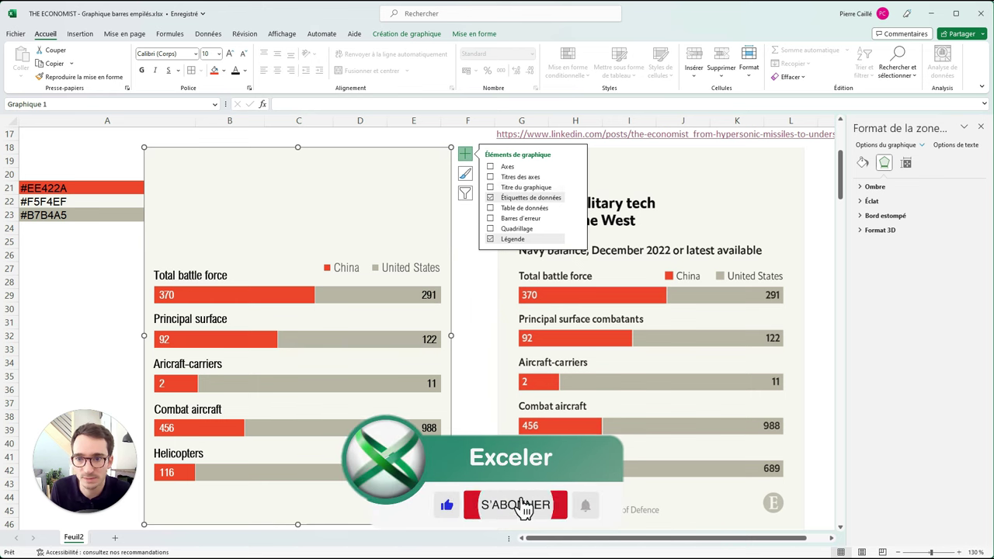
{"action": "left_click", "coordinate": [63, 259]}
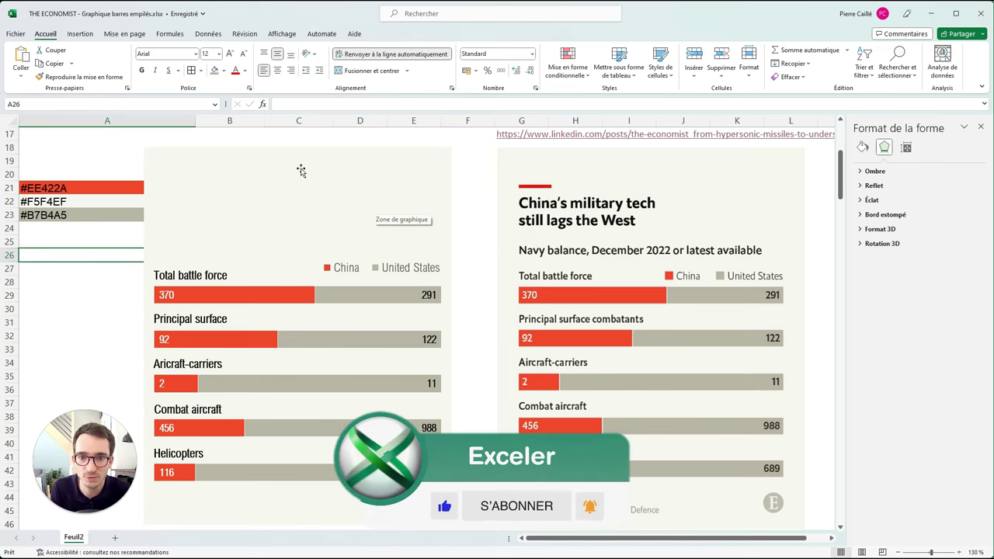
{"action": "left_click", "coordinate": [381, 188]}
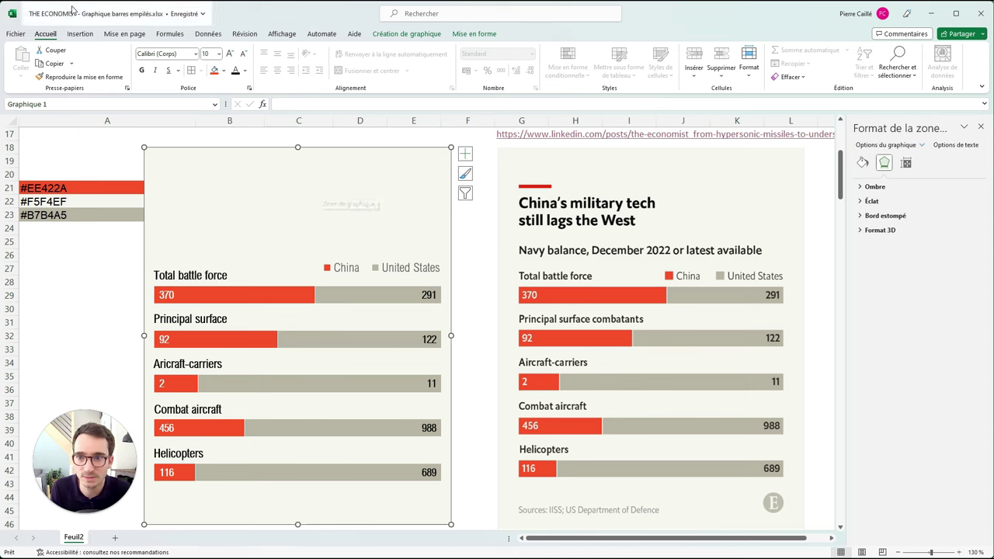
{"action": "left_click", "coordinate": [73, 36]}
Draw a text box above the chart's legend and link it to cell A7
{"action": "left_click", "coordinate": [886, 62]}
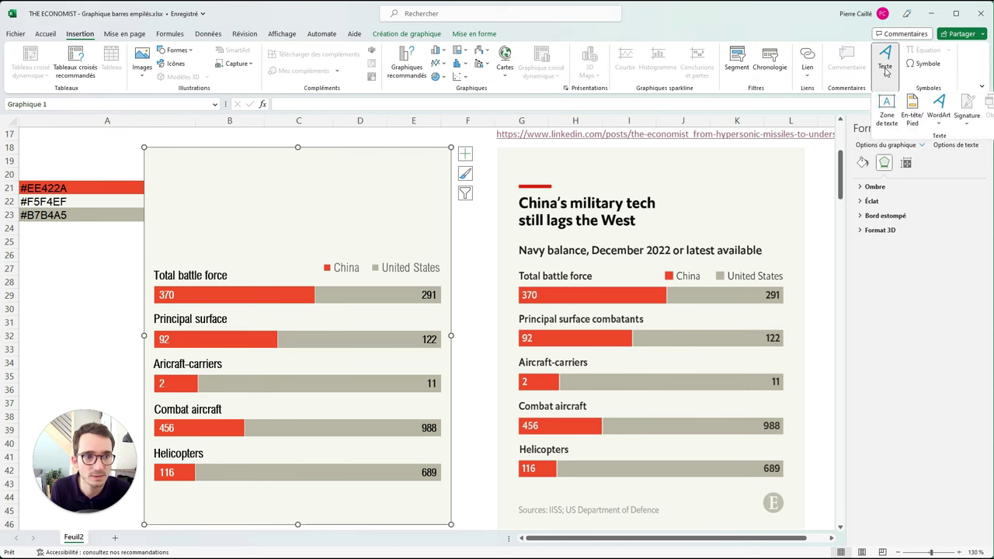
{"action": "left_click", "coordinate": [885, 103]}
{"action": "left_click_drag", "start_coordinate": [152, 240], "coordinate": [442, 218]}
{"action": "scroll", "coordinate": [199, 340], "scroll_direction": "up", "scroll_amount": 3}
{"action": "left_click", "coordinate": [199, 340]}
{"action": "left_click", "coordinate": [295, 104]}
{"action": "type", "text": "="}
{"action": "scroll", "coordinate": [170, 174], "scroll_direction": "up", "scroll_amount": 1}
{"action": "left_click", "coordinate": [83, 159]}
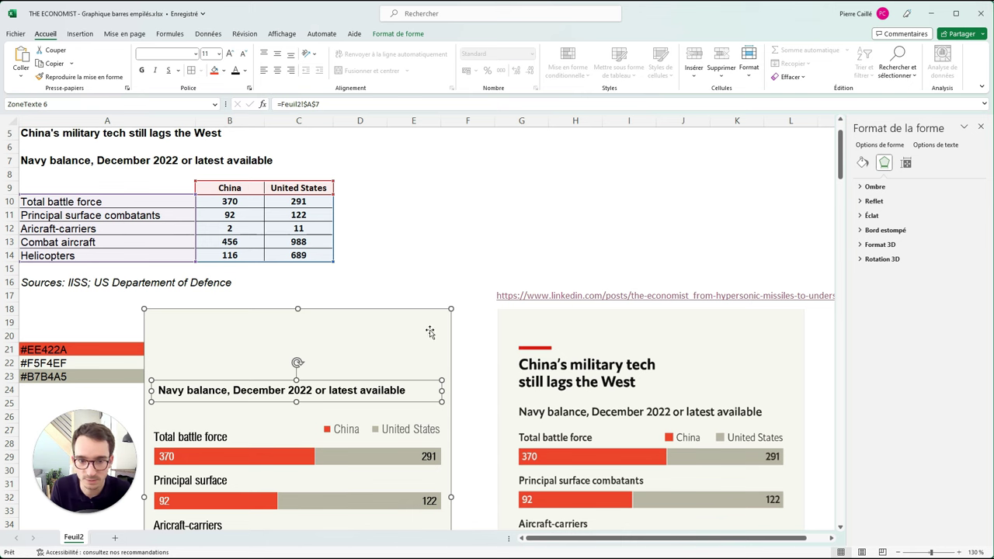
Set the 'Navy balance' subtitle in Arial Nova Cond Light at 16 pt and position it inside the chart
{"action": "left_click", "coordinate": [387, 382]}
{"action": "mouse_move", "coordinate": [387, 381]}
{"action": "left_mouse_down"}
{"action": "mouse_move", "coordinate": [427, 402]}
{"action": "mouse_move", "coordinate": [411, 399]}
{"action": "left_mouse_up"}
{"action": "left_click_drag", "start_coordinate": [331, 398], "coordinate": [330, 398]}
{"action": "left_click", "coordinate": [195, 53]}
{"action": "left_click", "coordinate": [179, 87]}
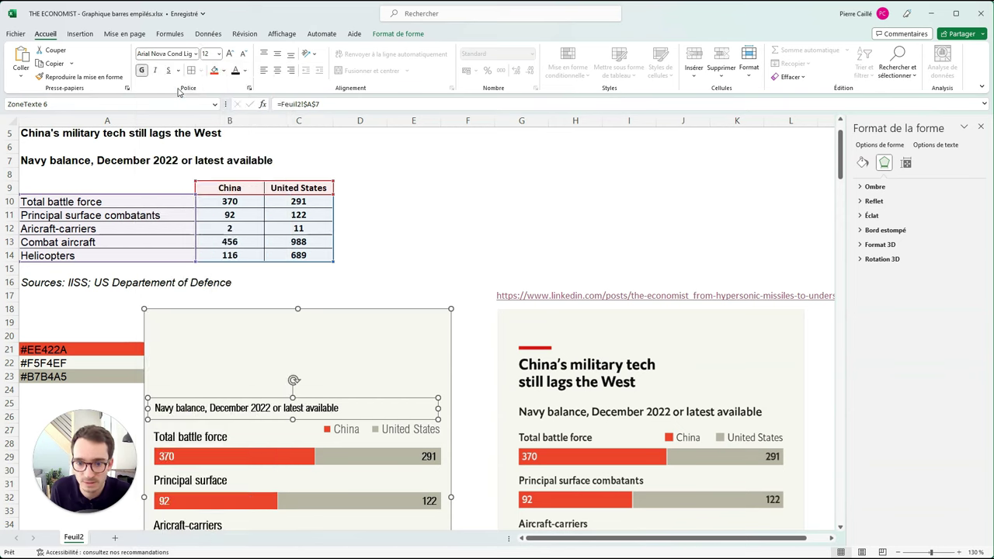
{"action": "left_click", "coordinate": [230, 54]}
{"action": "left_click", "coordinate": [230, 54]}
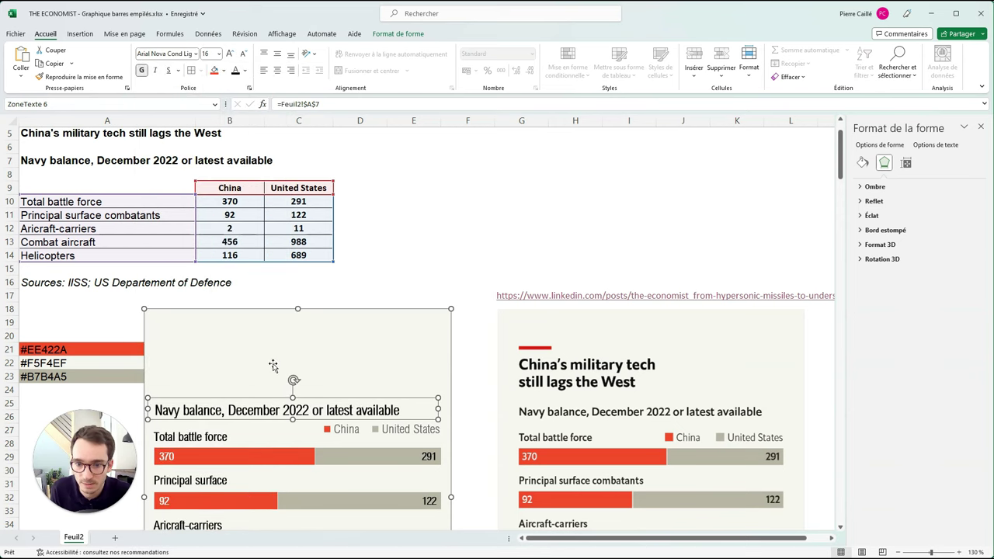
{"action": "left_click_drag", "start_coordinate": [263, 400], "coordinate": [261, 397]}
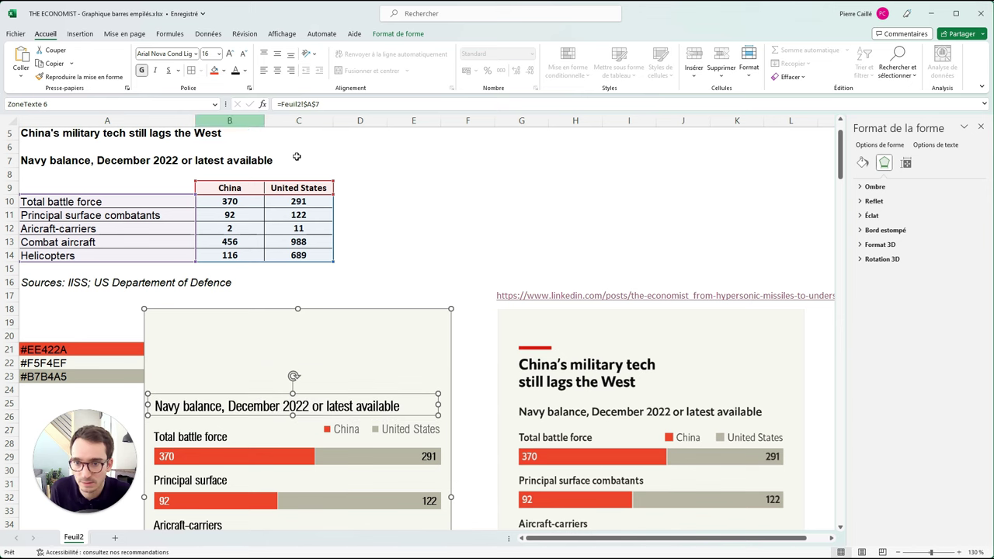
{"action": "left_click", "coordinate": [449, 215]}
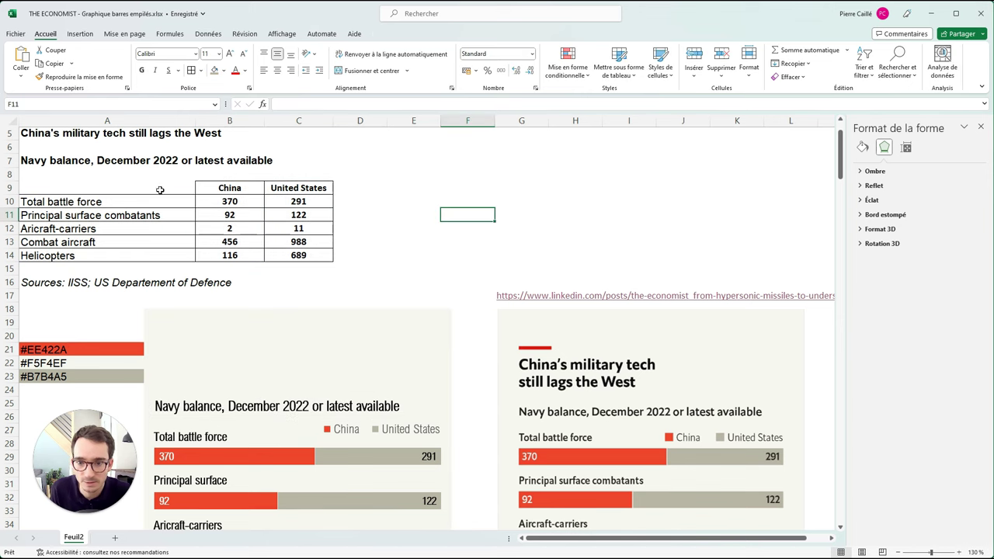
{"action": "left_click", "coordinate": [265, 345]}
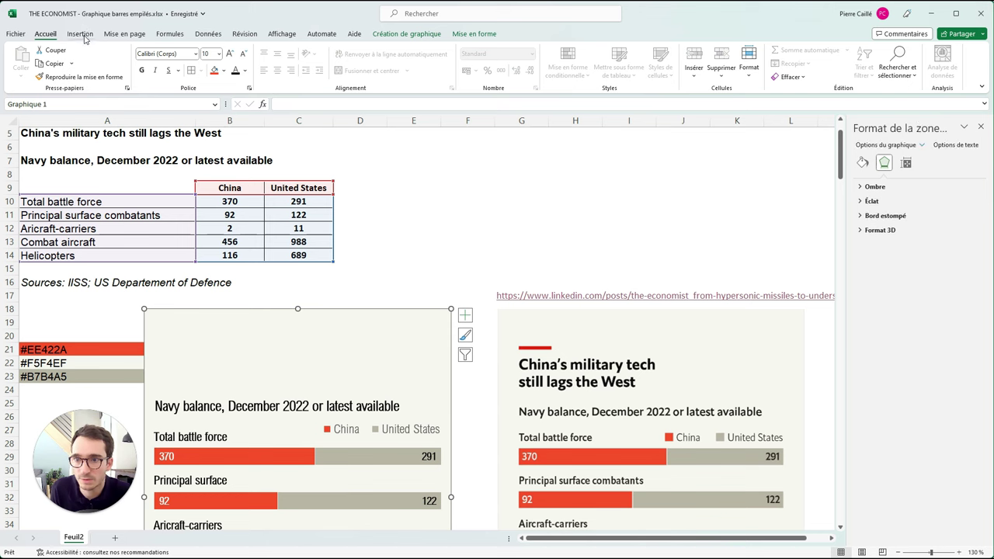
Draw a second text box at the chart's top and link it to title cell A5
{"action": "left_click", "coordinate": [83, 36]}
{"action": "left_click", "coordinate": [885, 59]}
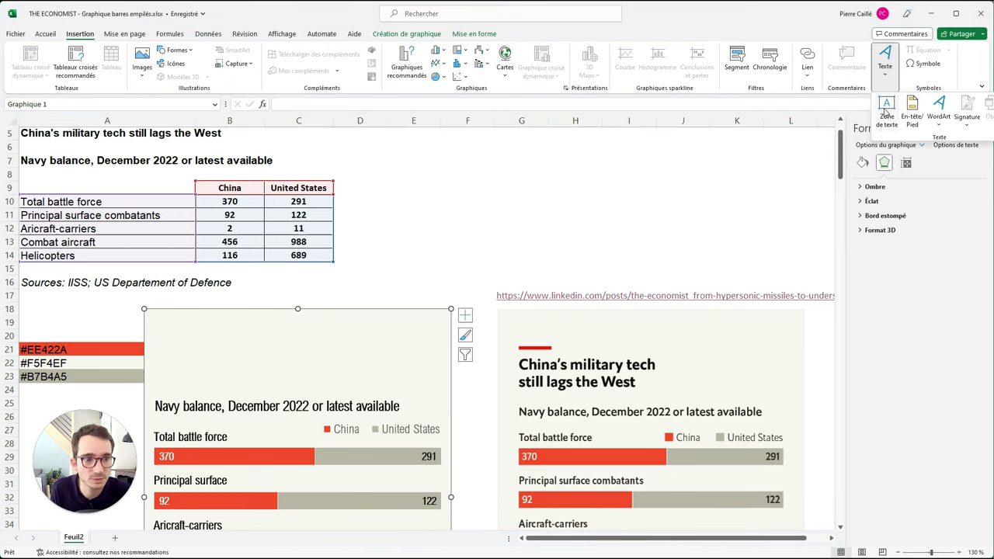
{"action": "left_click", "coordinate": [883, 109]}
{"action": "left_click_drag", "start_coordinate": [154, 381], "coordinate": [408, 336]}
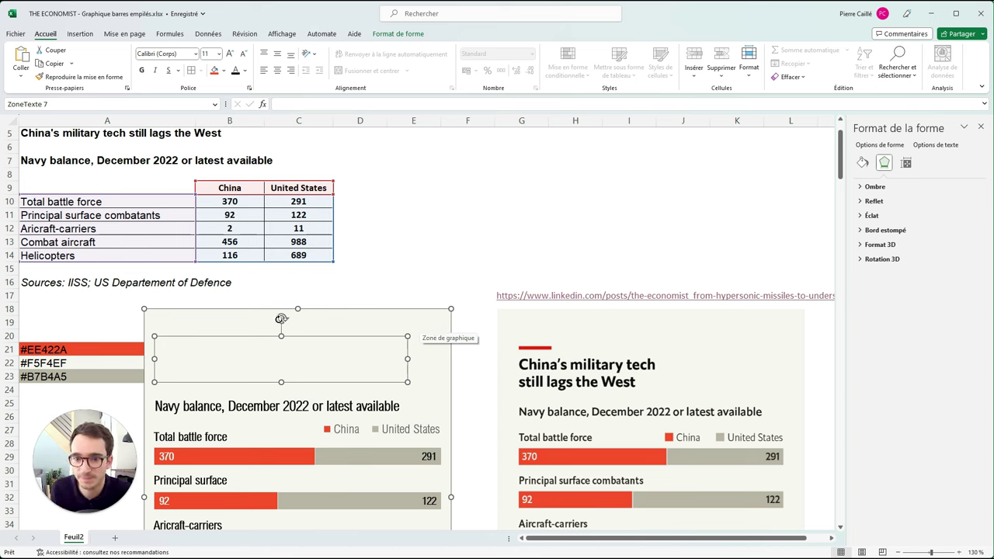
{"action": "left_click", "coordinate": [293, 105]}
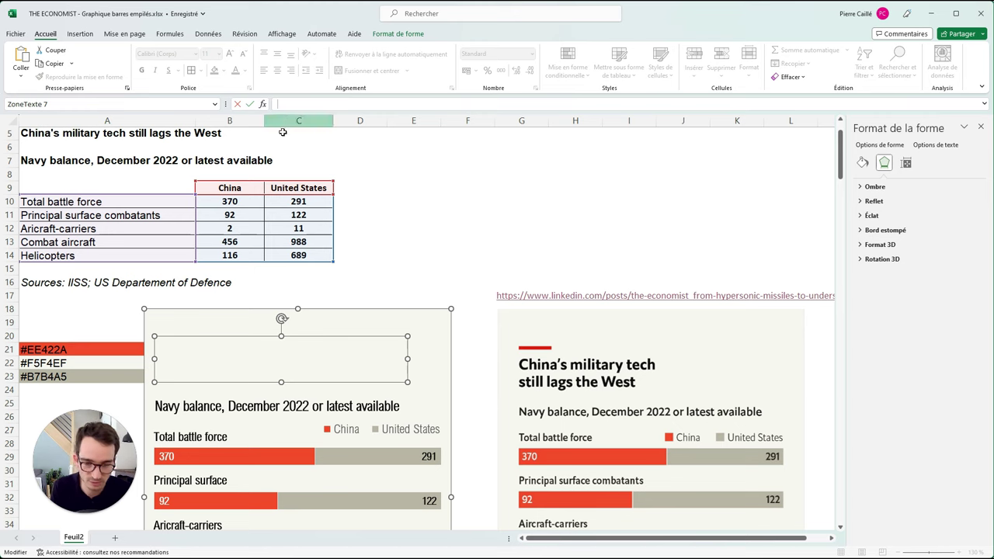
{"action": "type", "text": "="}
{"action": "scroll", "coordinate": [295, 233], "scroll_direction": "up", "scroll_amount": 1}
{"action": "left_click", "coordinate": [57, 174]}
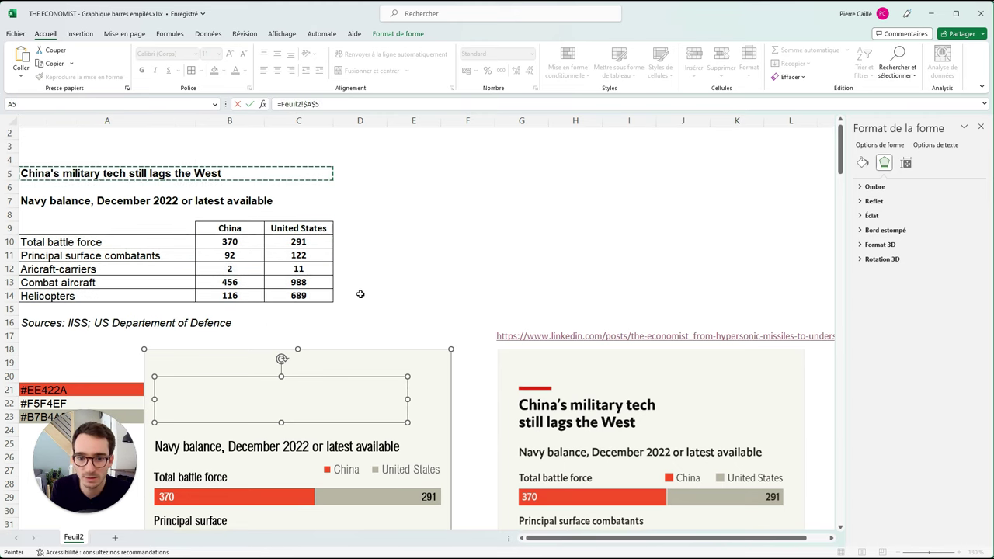
{"action": "key", "text": "Return"}
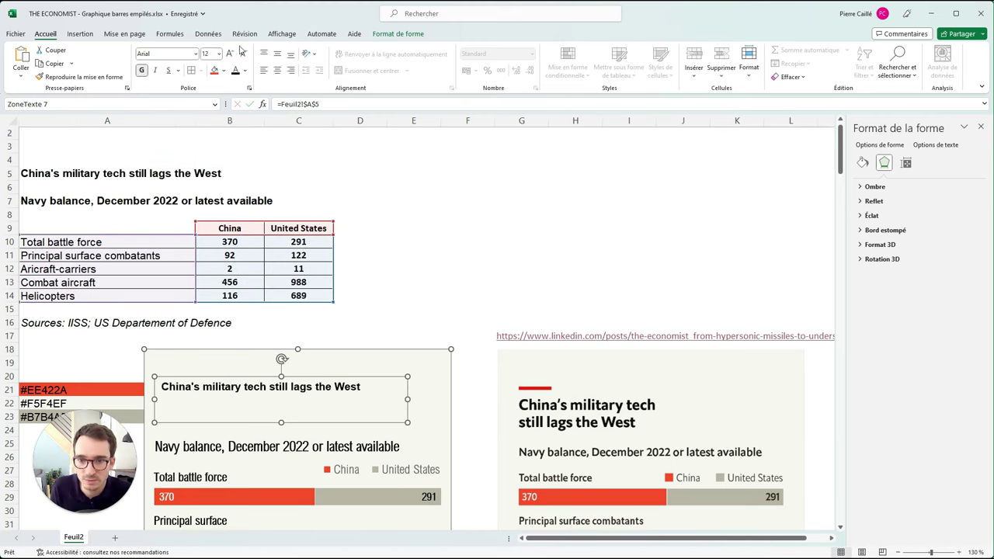
Enlarge the title to 18 pt, narrow its box so it wraps, and fit it into the top-left corner
{"action": "left_click", "coordinate": [229, 54]}
{"action": "left_click", "coordinate": [229, 54]}
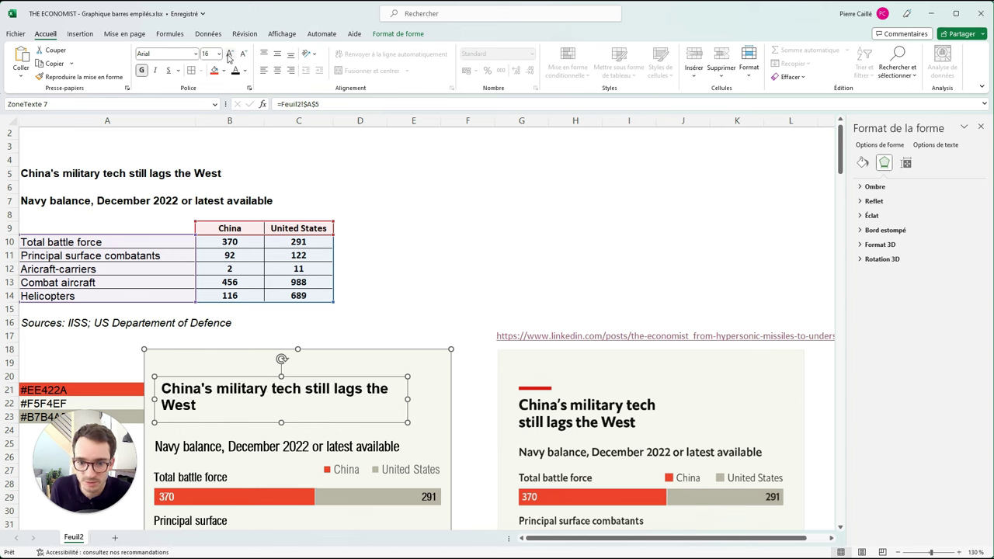
{"action": "left_click", "coordinate": [230, 55]}
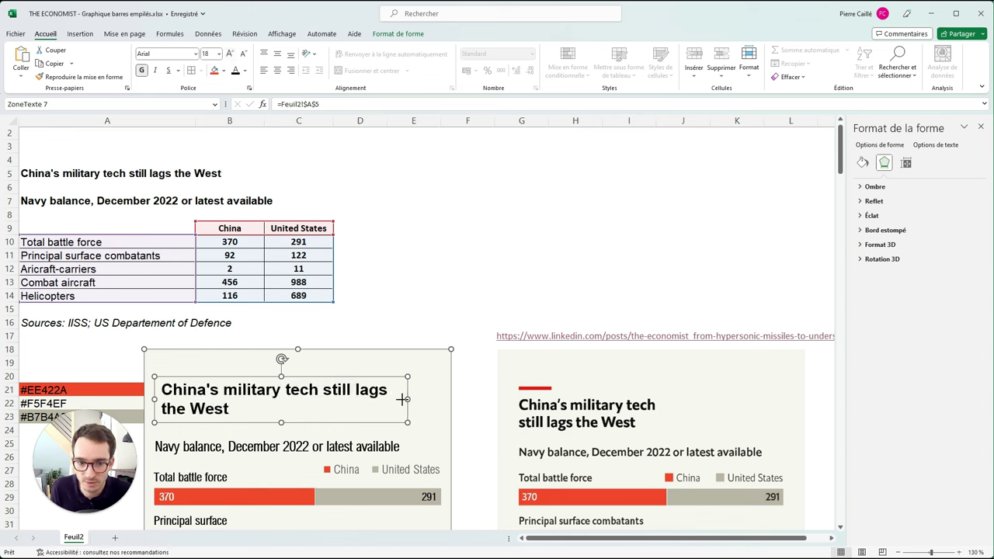
{"action": "left_click_drag", "start_coordinate": [408, 400], "coordinate": [332, 400]}
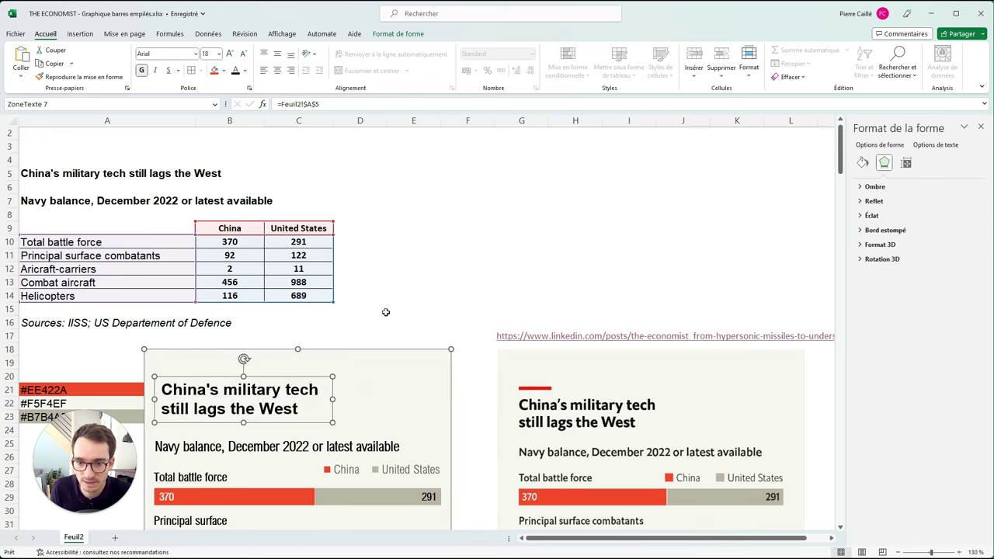
{"action": "left_click", "coordinate": [434, 272]}
{"action": "left_click", "coordinate": [300, 379]}
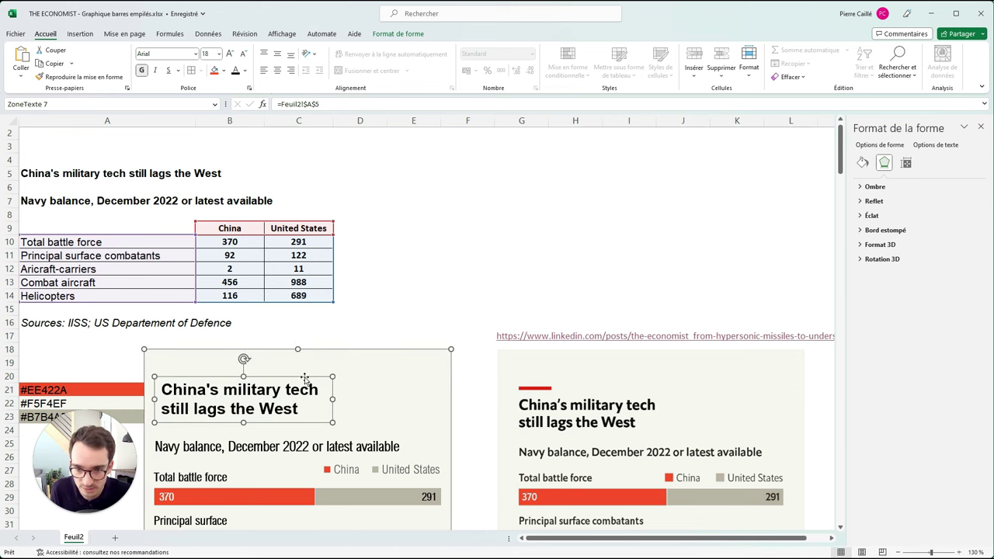
{"action": "left_click_drag", "start_coordinate": [305, 379], "coordinate": [302, 389]}
Lower the chart title slightly so it is fully visible, as in the reference
{"action": "scroll", "coordinate": [770, 223], "scroll_direction": "down", "scroll_amount": 3}
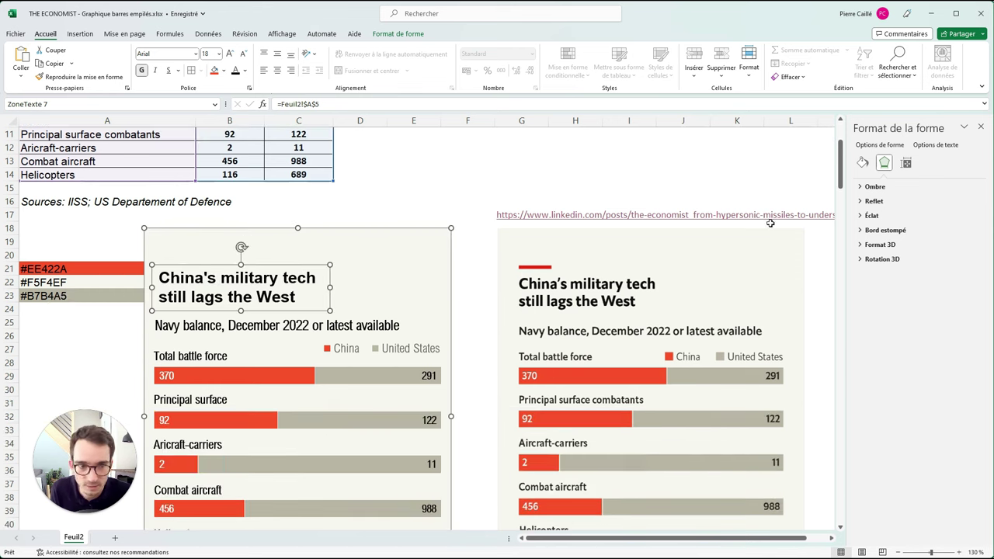
{"action": "left_click_drag", "start_coordinate": [841, 179], "coordinate": [836, 206]}
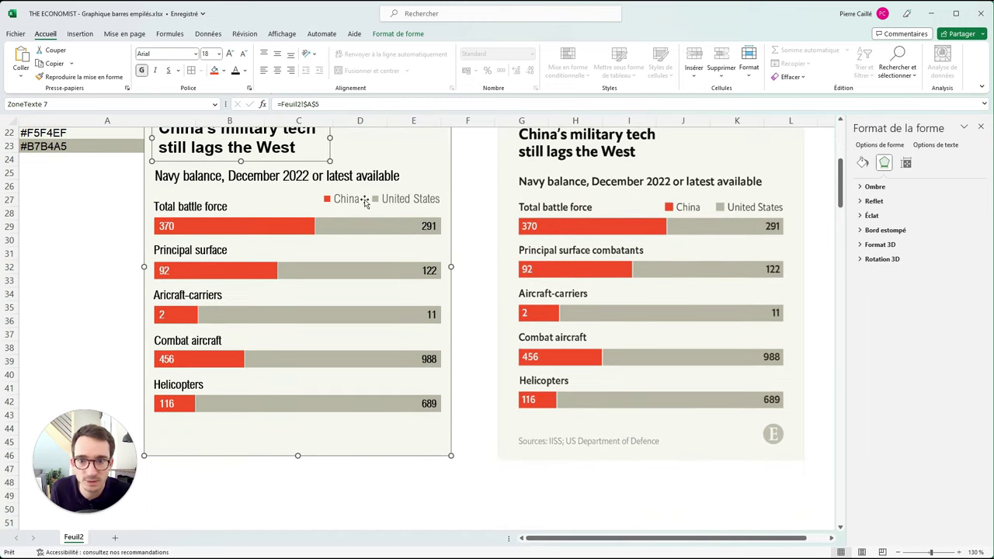
{"action": "left_click_drag", "start_coordinate": [317, 163], "coordinate": [312, 168]}
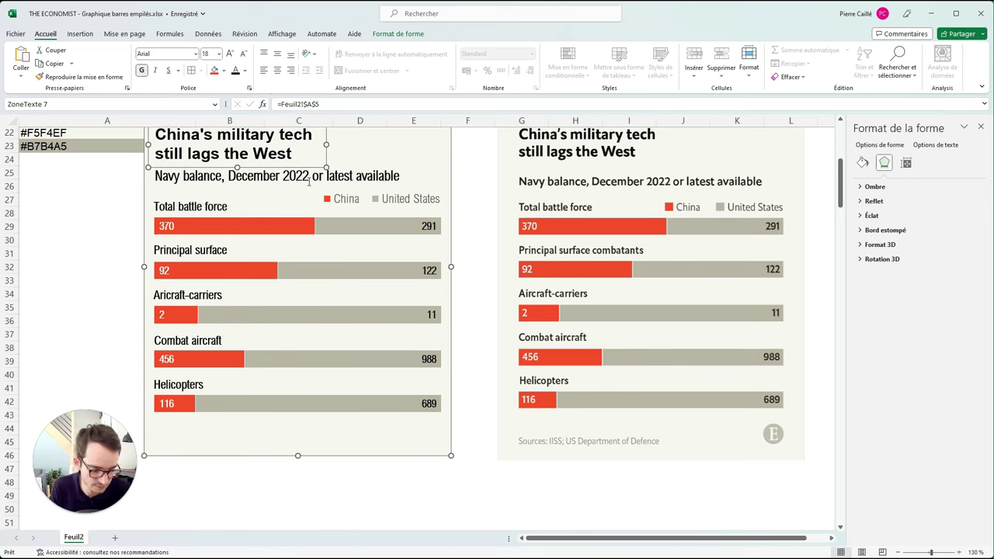
{"action": "left_click_drag", "start_coordinate": [841, 189], "coordinate": [841, 199]}
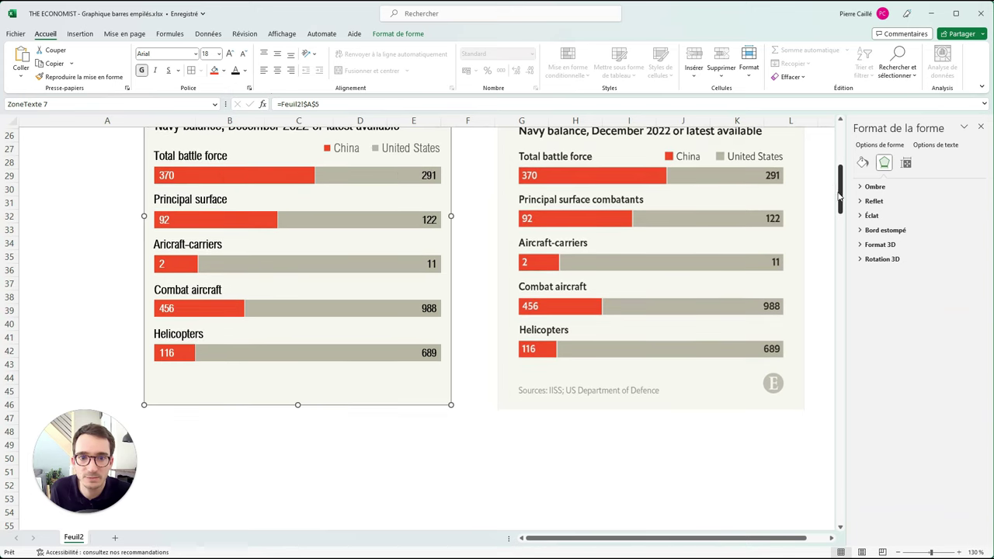
{"action": "left_click", "coordinate": [348, 132]}
{"action": "left_click_drag", "start_coordinate": [345, 135], "coordinate": [342, 141]}
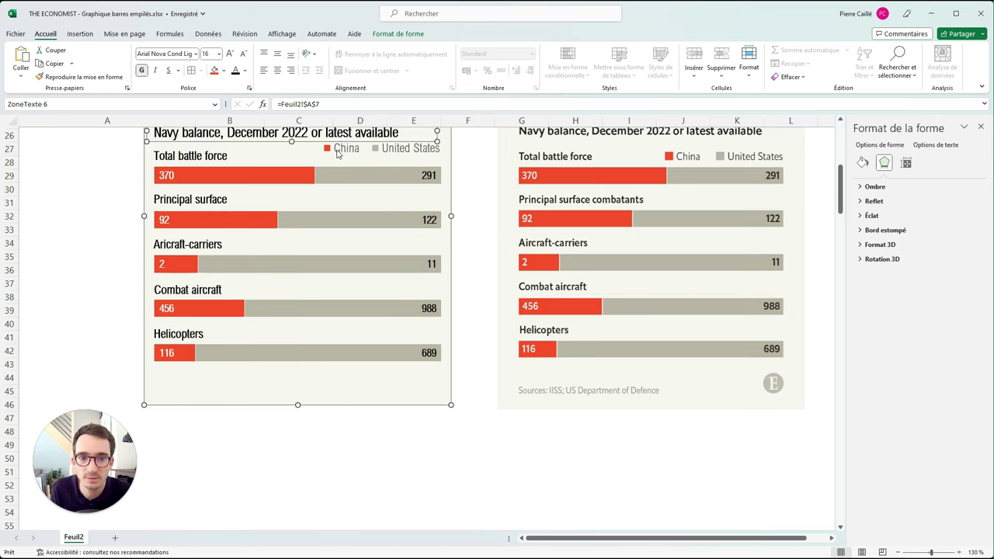
Move the China / United States legend down level with the Total battle force label
{"action": "scroll", "coordinate": [315, 165], "scroll_direction": "up", "scroll_amount": 1}
{"action": "left_click", "coordinate": [417, 200]}
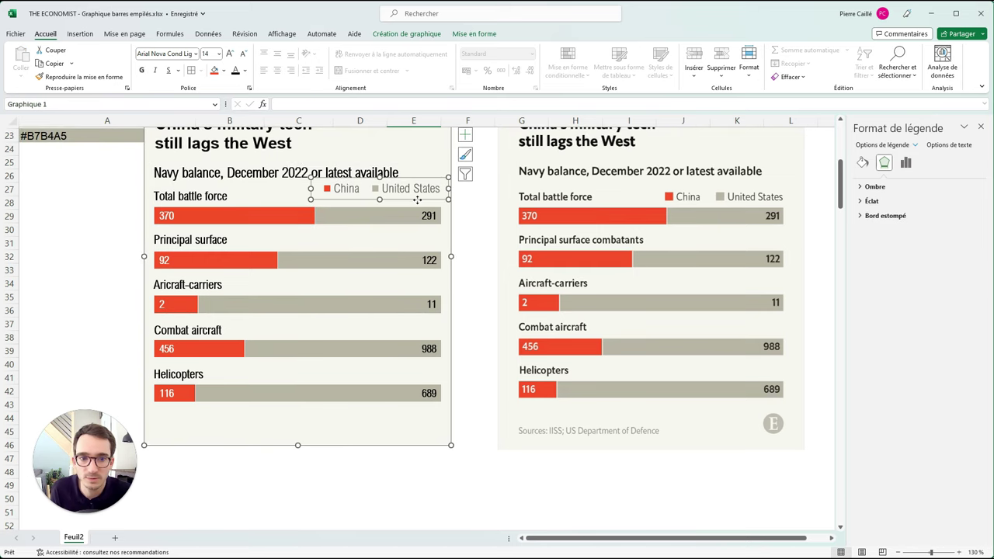
{"action": "left_click_drag", "start_coordinate": [417, 199], "coordinate": [417, 204]}
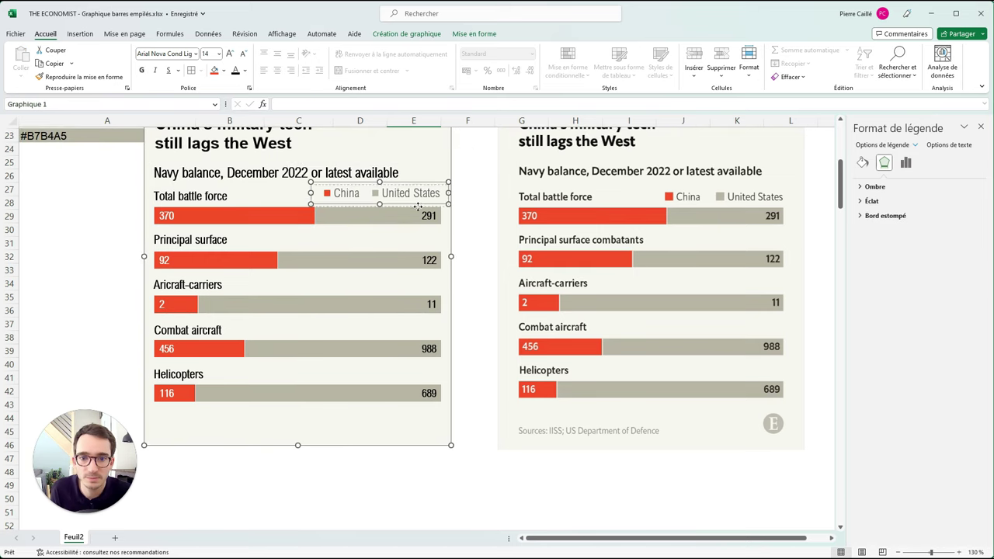
{"action": "mouse_move", "coordinate": [839, 208]}
{"action": "left_mouse_down"}
{"action": "mouse_move", "coordinate": [841, 223]}
{"action": "mouse_move", "coordinate": [841, 201]}
{"action": "left_mouse_up"}
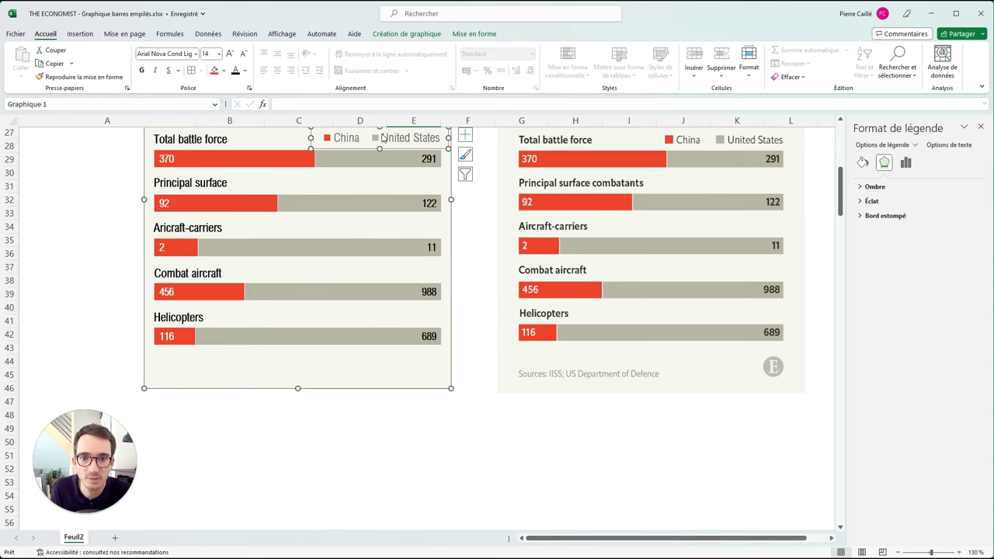
{"action": "left_click", "coordinate": [471, 169]}
{"action": "scroll", "coordinate": [240, 196], "scroll_direction": "up", "scroll_amount": 3}
{"action": "scroll", "coordinate": [240, 196], "scroll_direction": "up", "scroll_amount": 1}
{"action": "left_click", "coordinate": [299, 159]}
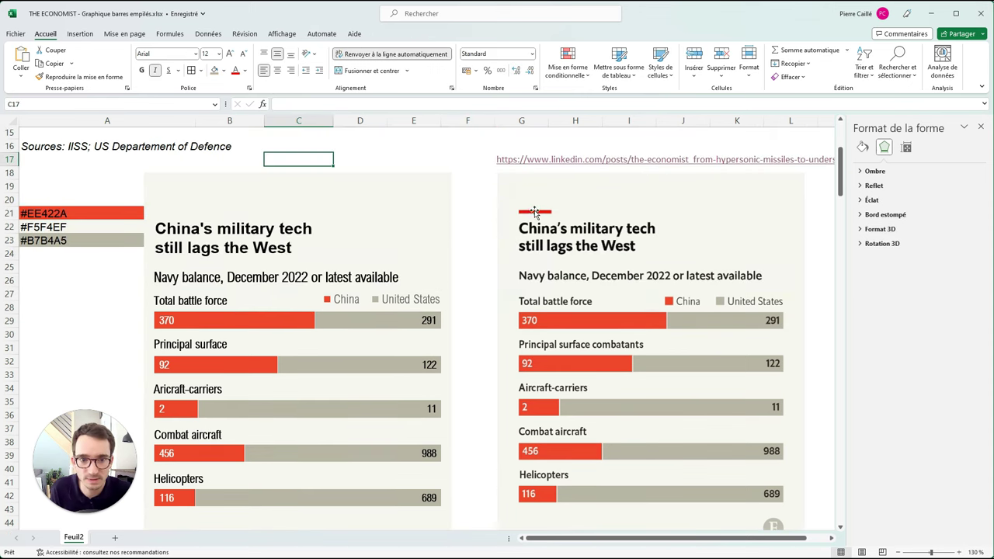
Draw a thin rectangle with the recently used red as both outline and fill
{"action": "left_click", "coordinate": [79, 34]}
{"action": "left_click", "coordinate": [177, 49]}
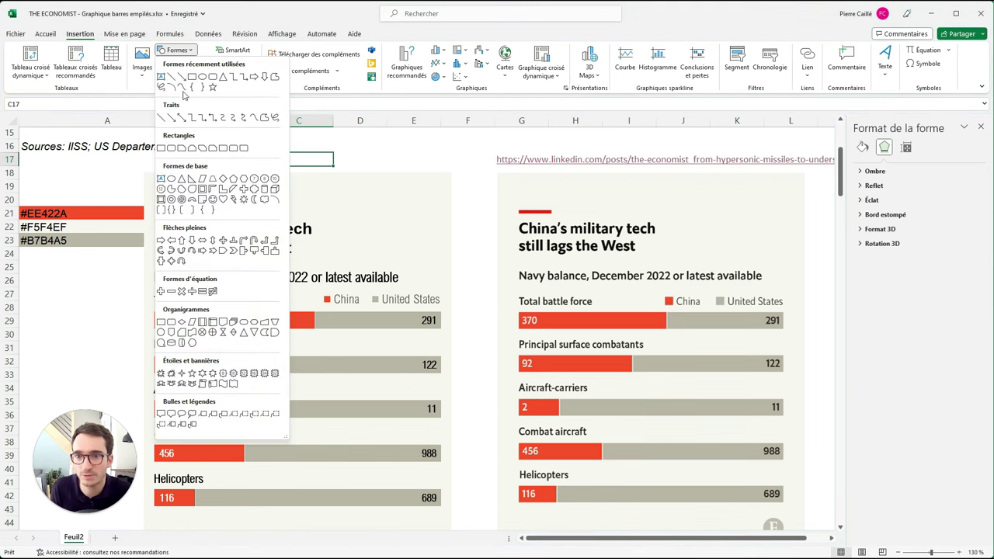
{"action": "left_click", "coordinate": [192, 77]}
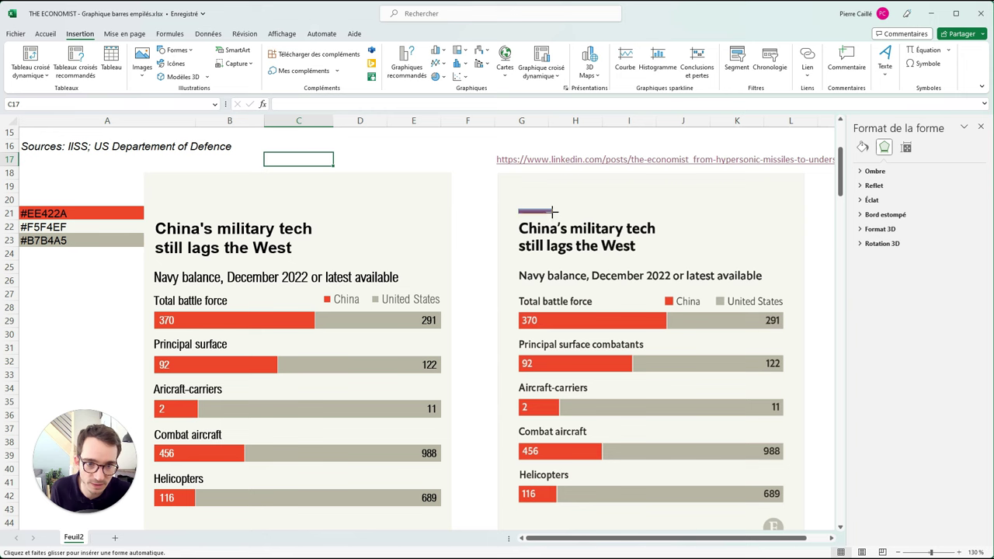
{"action": "left_click_drag", "start_coordinate": [554, 210], "coordinate": [554, 211]}
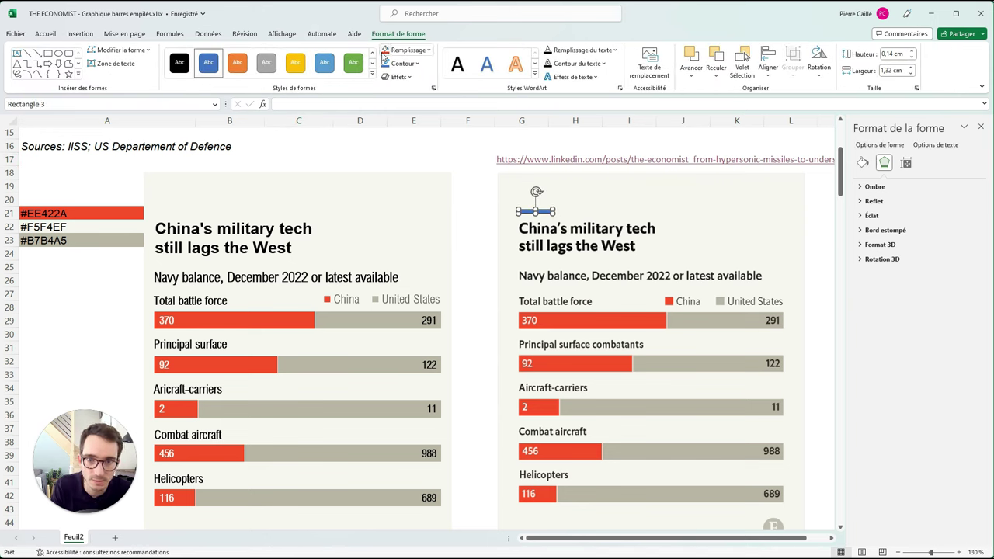
{"action": "left_click", "coordinate": [402, 63]}
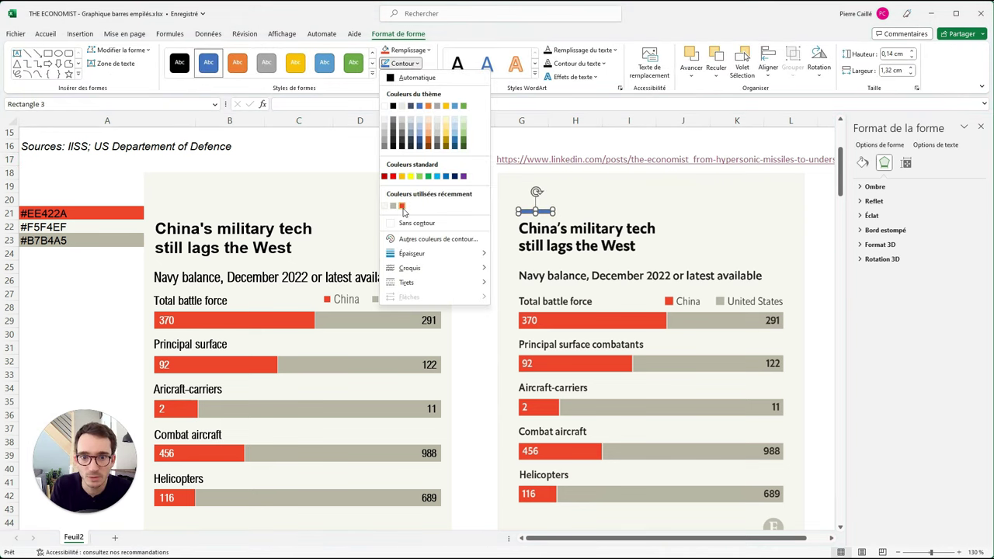
{"action": "left_click", "coordinate": [402, 206]}
{"action": "left_click", "coordinate": [407, 50]}
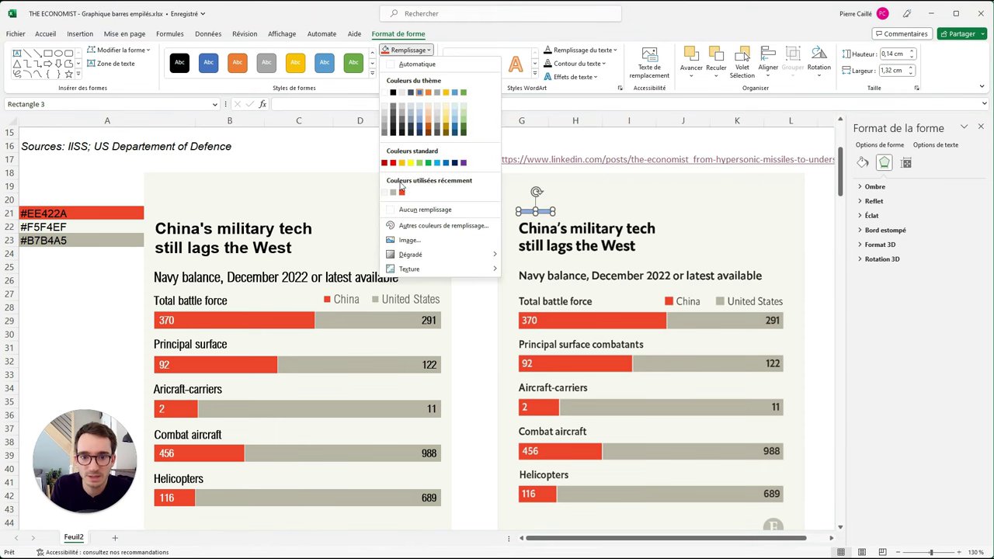
{"action": "left_click", "coordinate": [402, 193]}
Place the red accent bar above the left chart's title
{"action": "left_click", "coordinate": [546, 211]}
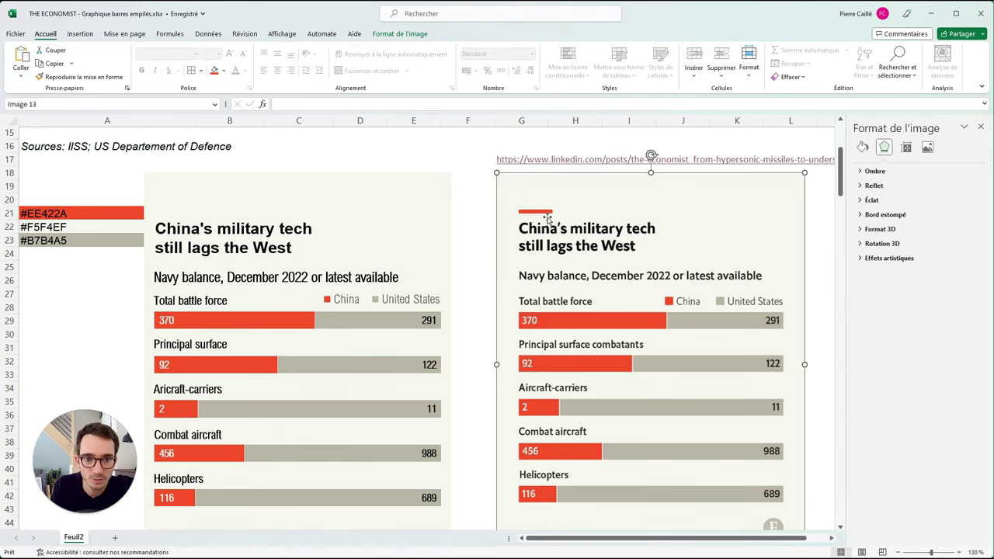
{"action": "left_click", "coordinate": [543, 219]}
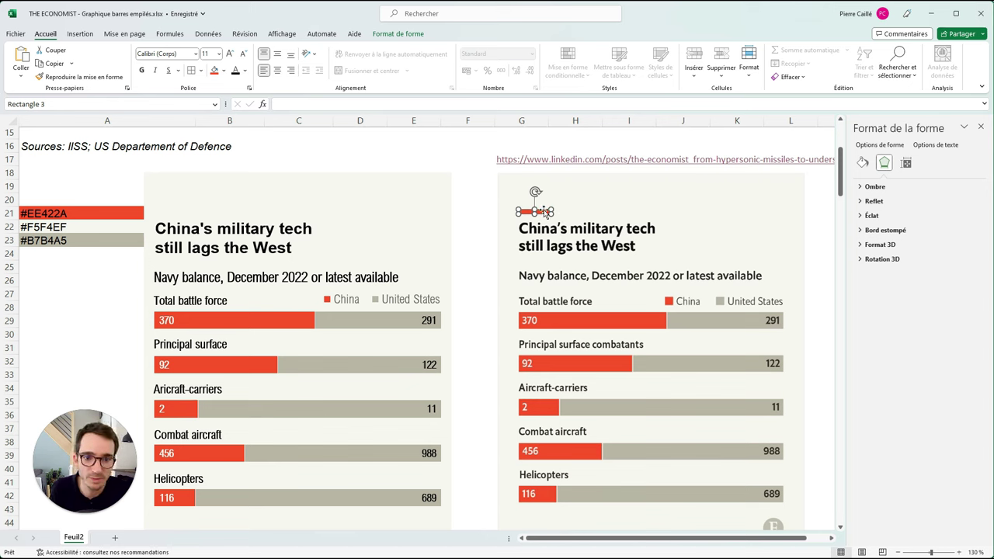
{"action": "left_click_drag", "start_coordinate": [547, 211], "coordinate": [477, 170]}
{"action": "mouse_move", "coordinate": [506, 233]}
{"action": "left_mouse_down"}
{"action": "mouse_move", "coordinate": [550, 296]}
{"action": "mouse_move", "coordinate": [328, 210]}
{"action": "mouse_move", "coordinate": [185, 209]}
{"action": "left_mouse_up"}
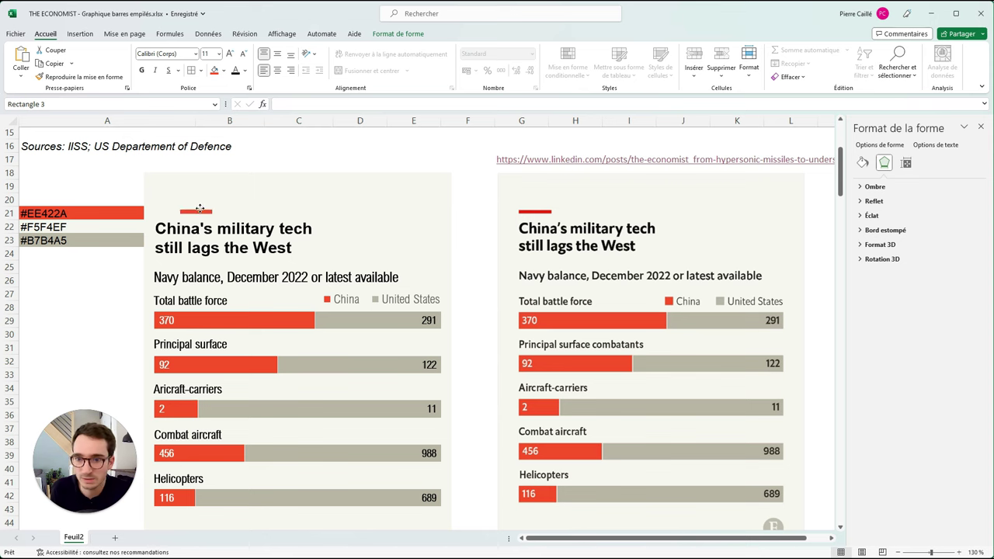
{"action": "left_click", "coordinate": [104, 291]}
{"action": "scroll", "coordinate": [373, 225], "scroll_direction": "down", "scroll_amount": 2}
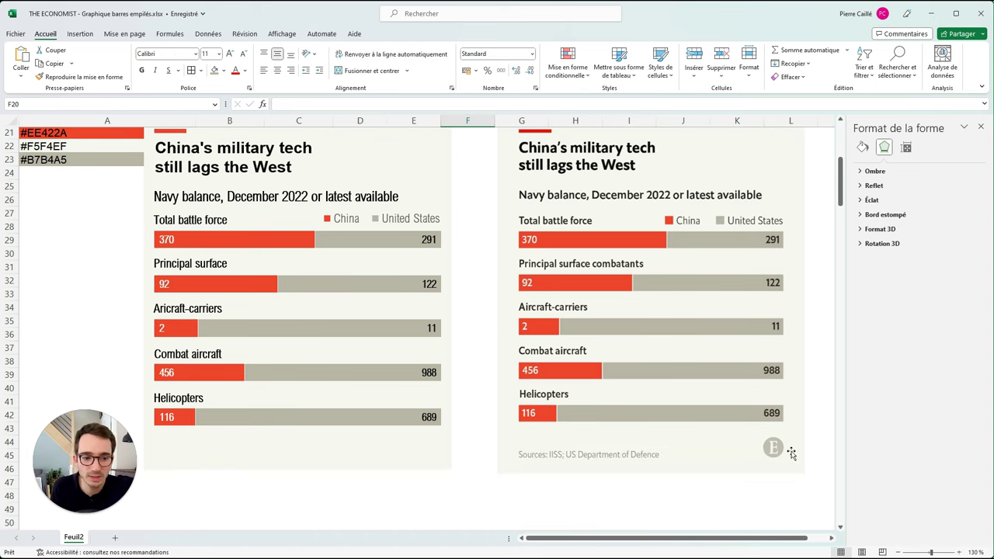
Draw an empty text box under the Helicopters bar at the bottom of the chart
{"action": "left_click", "coordinate": [269, 390]}
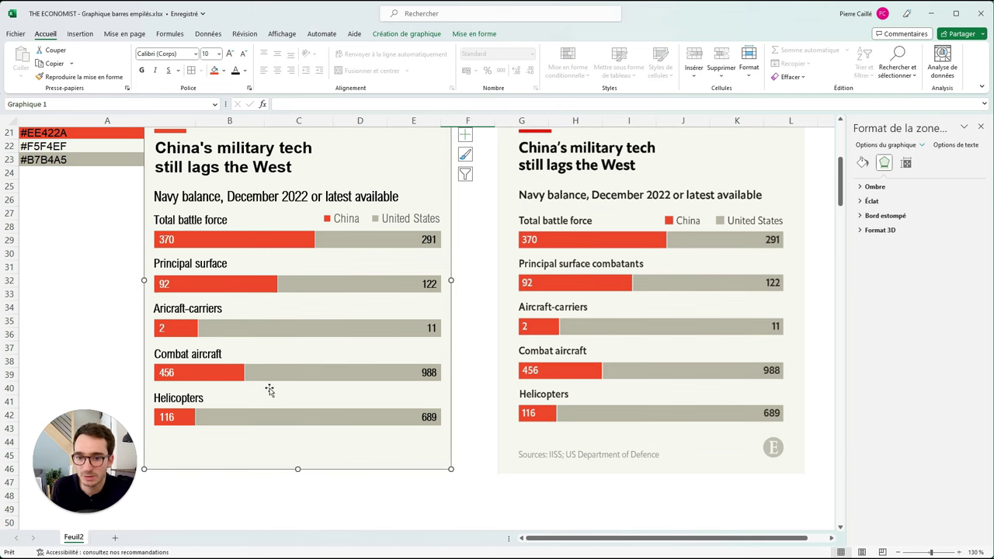
{"action": "left_click", "coordinate": [80, 34]}
{"action": "left_click", "coordinate": [886, 61]}
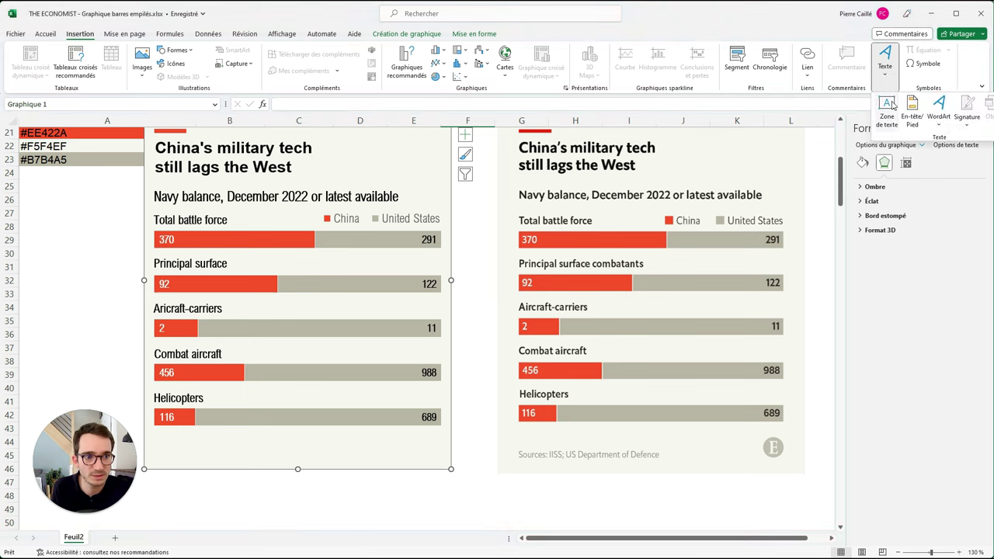
{"action": "left_click", "coordinate": [891, 107]}
{"action": "left_click_drag", "start_coordinate": [155, 457], "coordinate": [354, 440]}
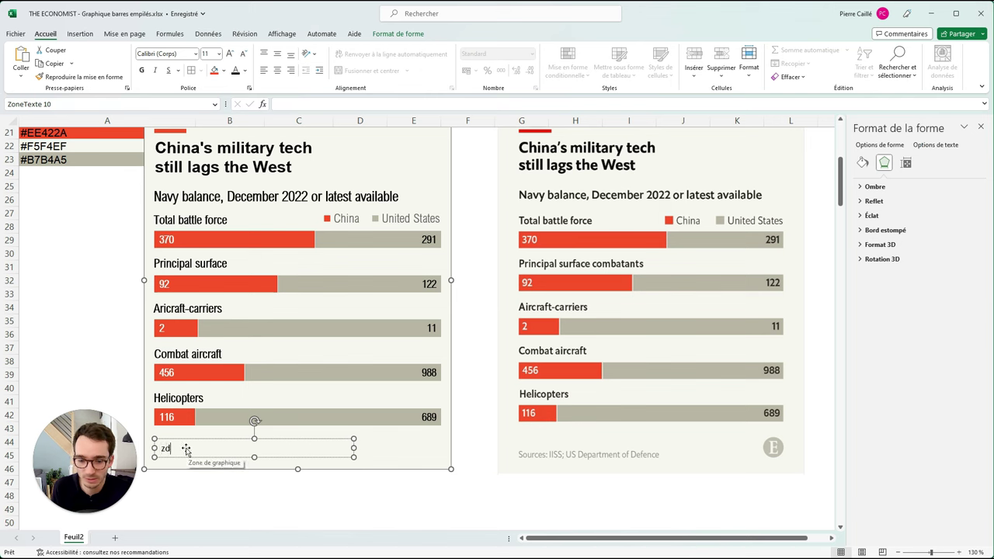
{"action": "key", "text": "BackSpace"}
{"action": "key", "text": "Escape"}
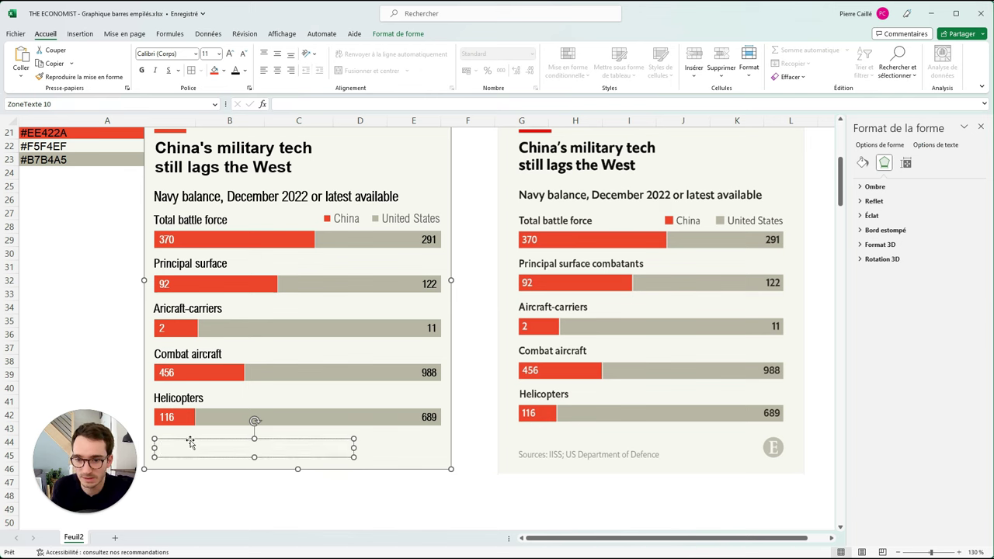
Link the text box to the Sources text in cell A16
{"action": "type", "text": "="}
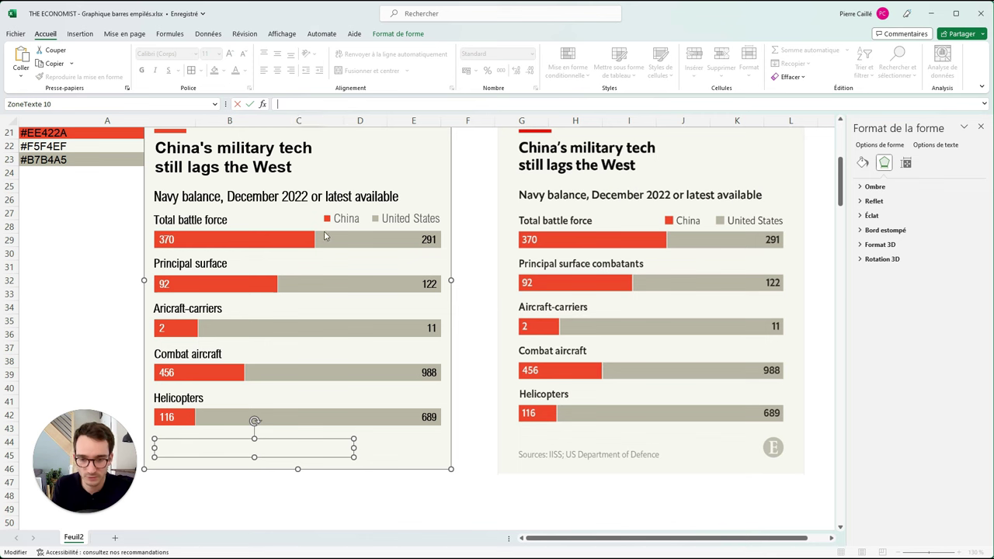
{"action": "scroll", "coordinate": [285, 245], "scroll_direction": "up", "scroll_amount": 4}
{"action": "scroll", "coordinate": [269, 259], "scroll_direction": "up", "scroll_amount": 1}
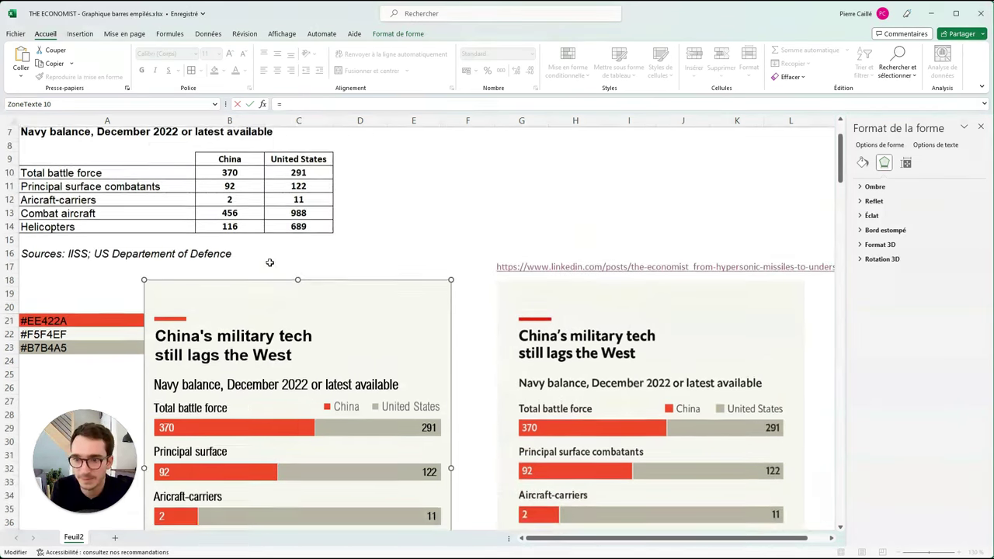
{"action": "left_click", "coordinate": [47, 267]}
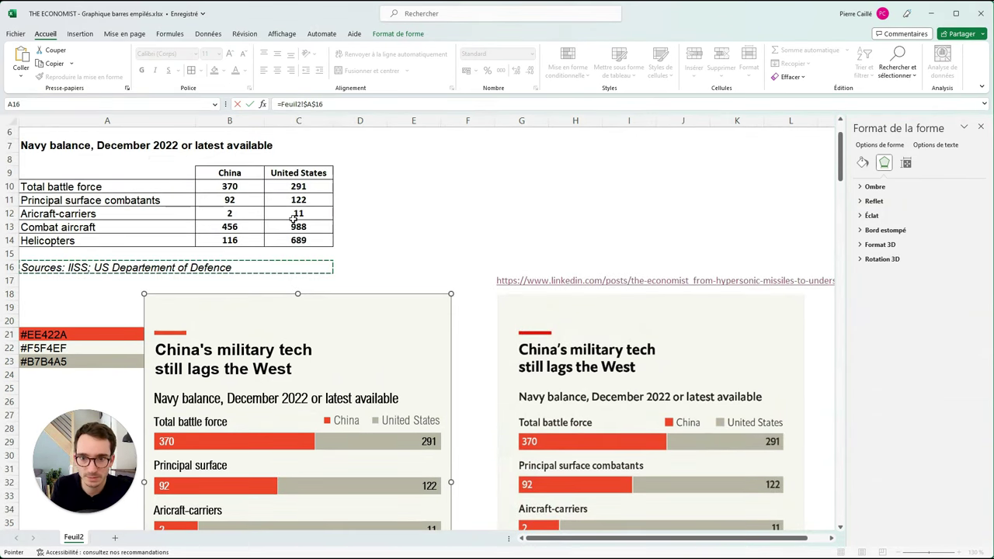
{"action": "key", "text": "Return"}
{"action": "scroll", "coordinate": [272, 269], "scroll_direction": "down", "scroll_amount": 1}
{"action": "scroll", "coordinate": [272, 269], "scroll_direction": "down", "scroll_amount": 2}
{"action": "scroll", "coordinate": [267, 333], "scroll_direction": "down", "scroll_amount": 1}
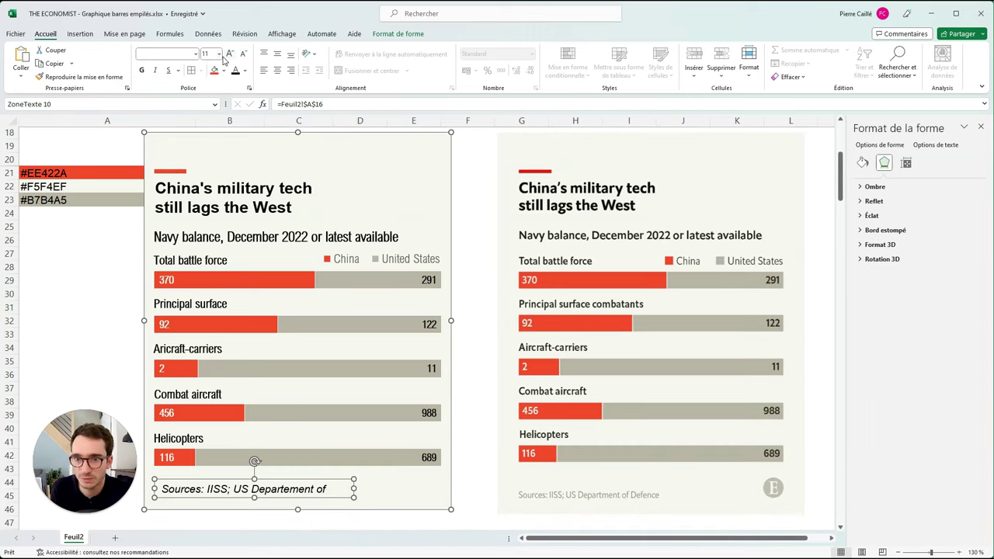
Remove the italic from the sources text and colour it light grey, leaving it non-bold
{"action": "left_click", "coordinate": [196, 54]}
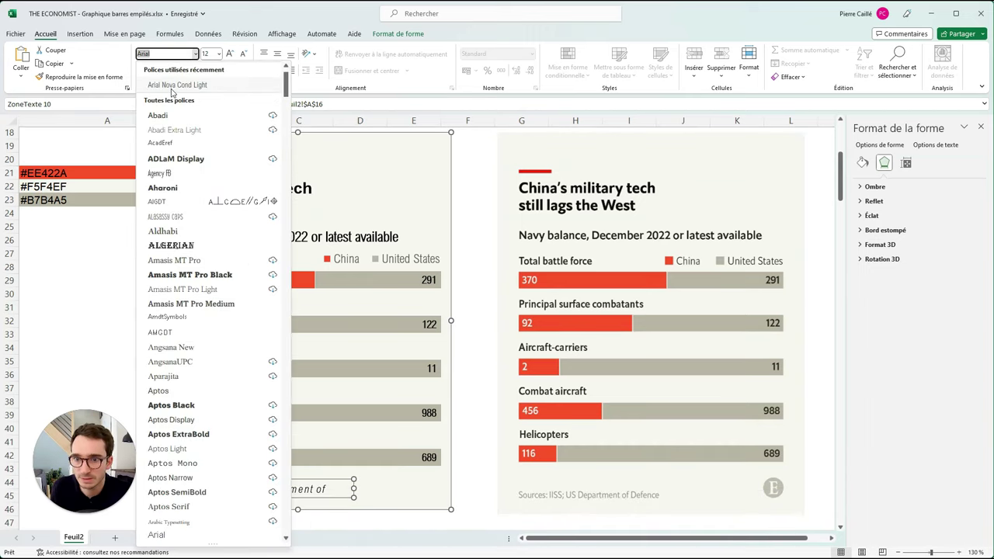
{"action": "left_click", "coordinate": [172, 92]}
{"action": "left_click", "coordinate": [156, 71]}
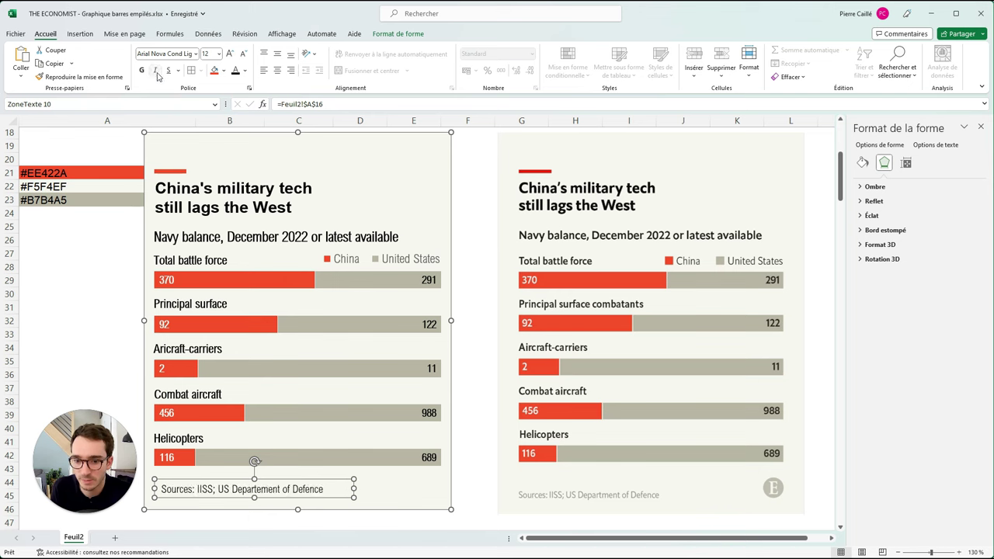
{"action": "left_click", "coordinate": [246, 71]}
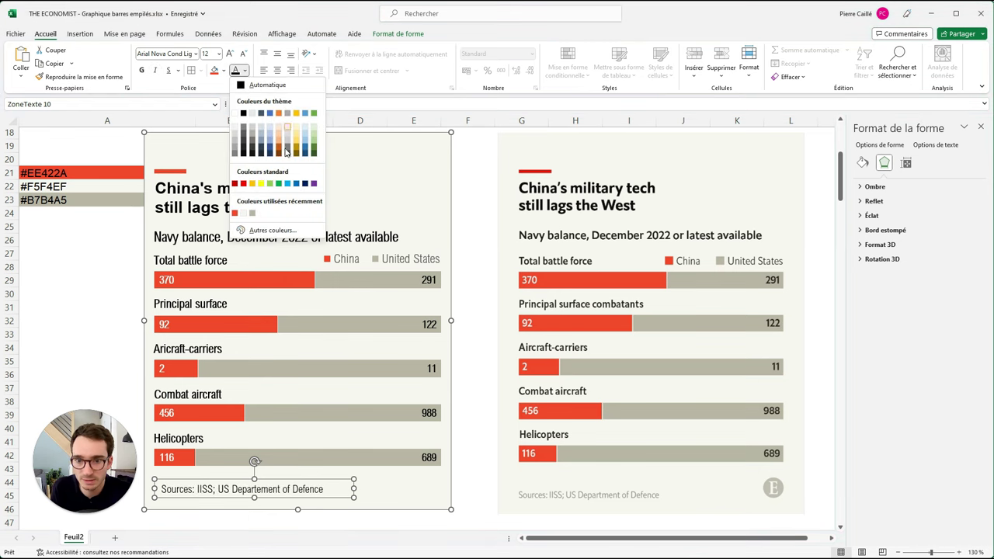
{"action": "left_click", "coordinate": [251, 213]}
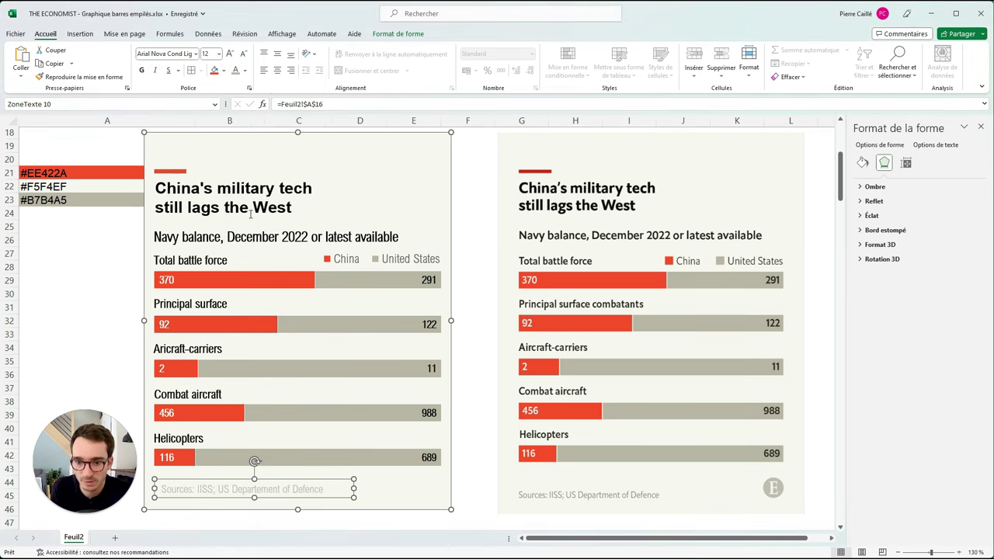
{"action": "left_click", "coordinate": [243, 54]}
{"action": "left_click", "coordinate": [242, 58]}
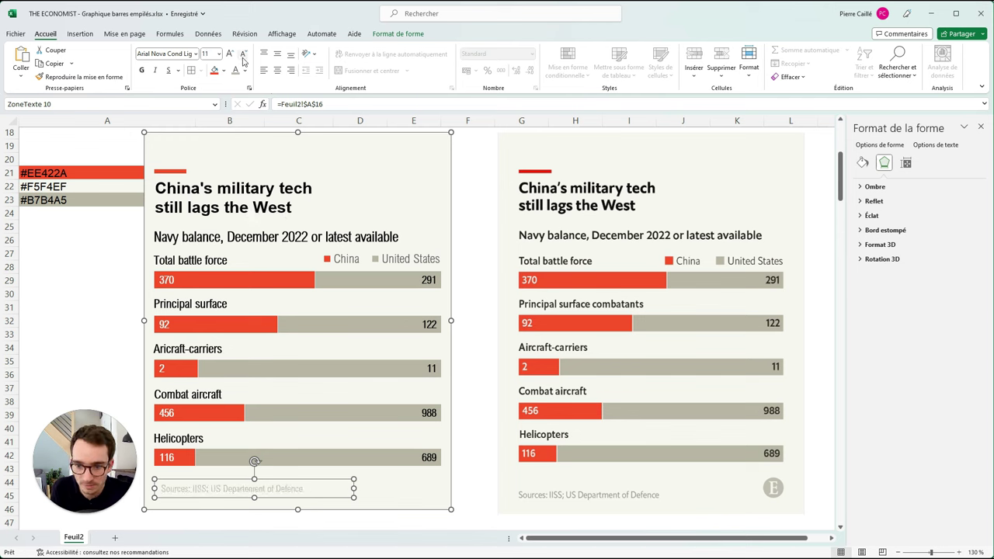
{"action": "left_click", "coordinate": [141, 71]}
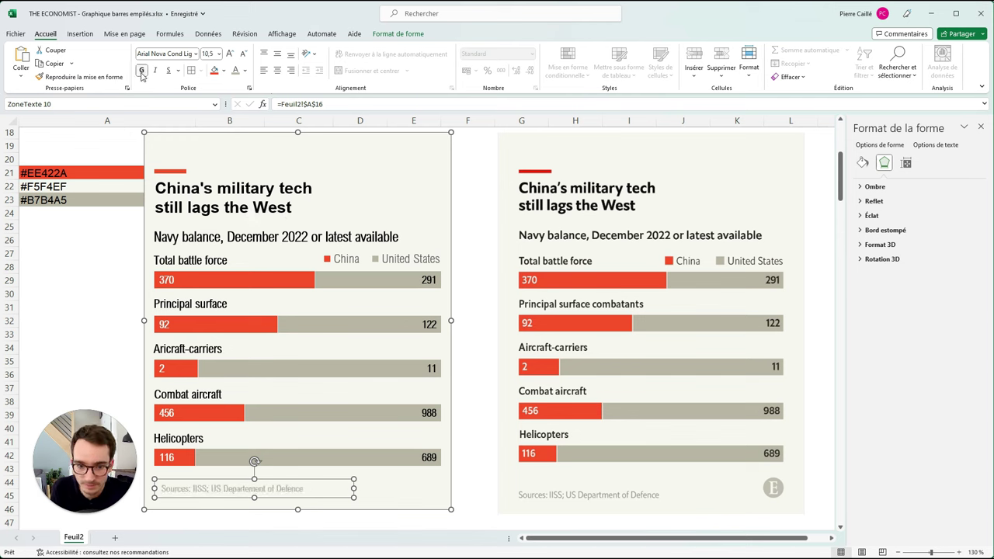
{"action": "left_click", "coordinate": [229, 56]}
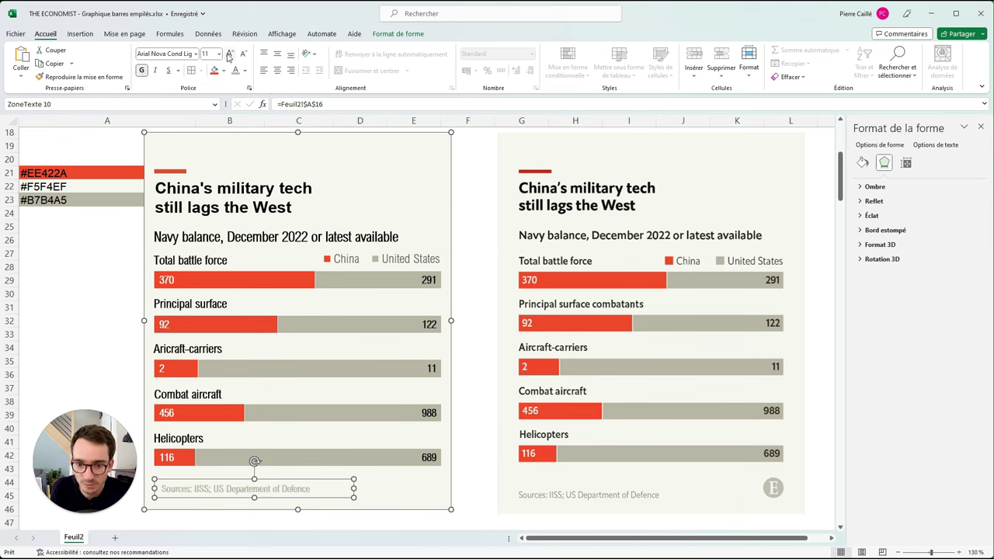
{"action": "left_click", "coordinate": [143, 70]}
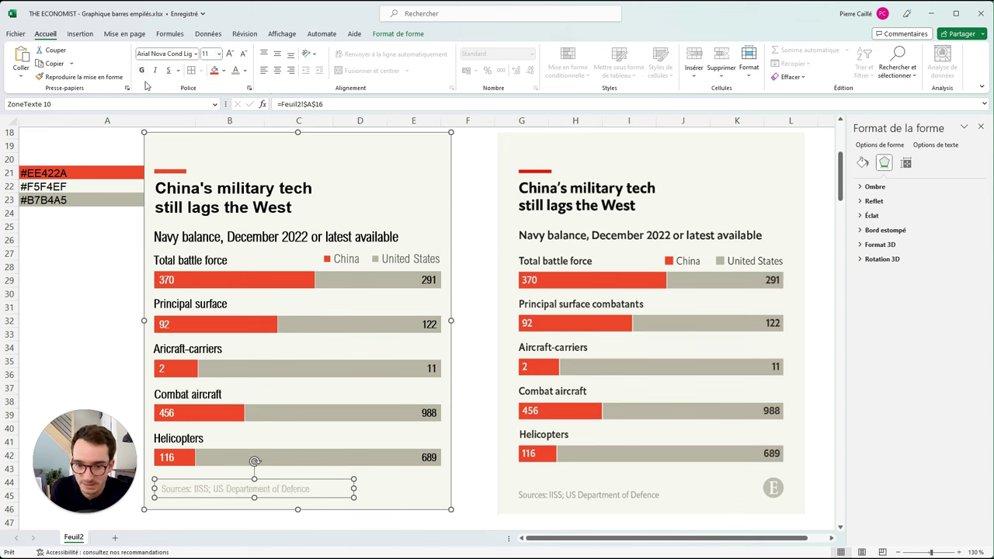
Switch the sources text font to Abadi at 10.5 pt
{"action": "left_click", "coordinate": [218, 54]}
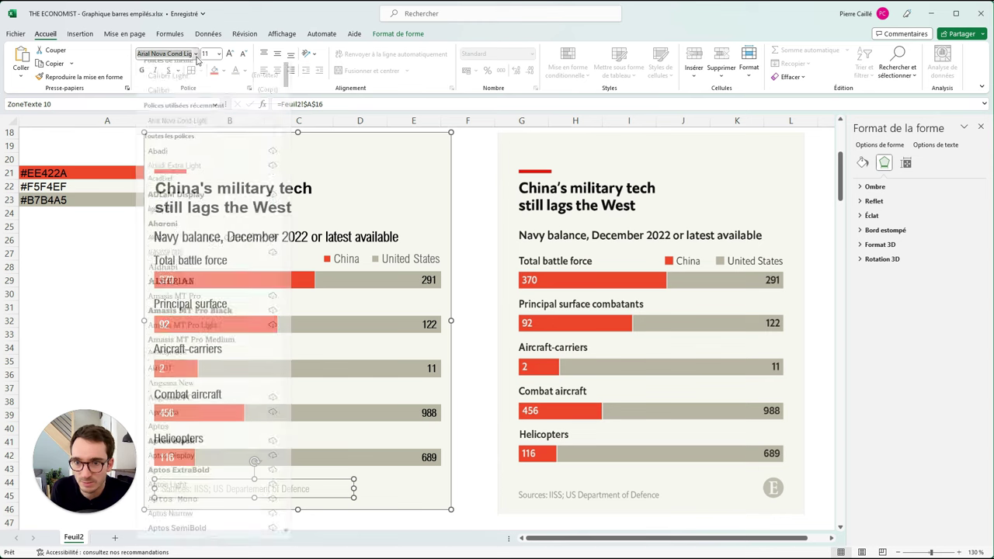
{"action": "left_click", "coordinate": [165, 157]}
{"action": "key", "text": "Escape"}
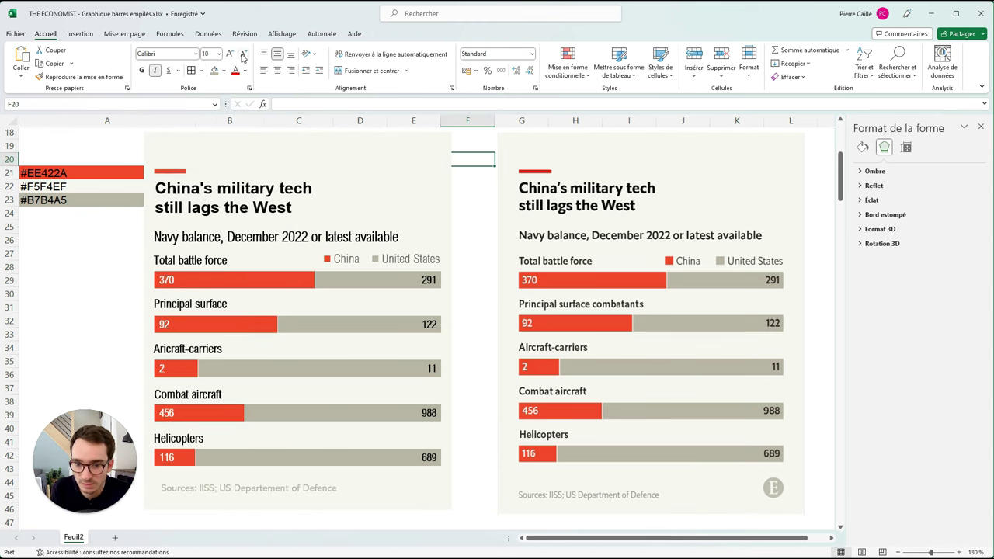
{"action": "left_click", "coordinate": [293, 485]}
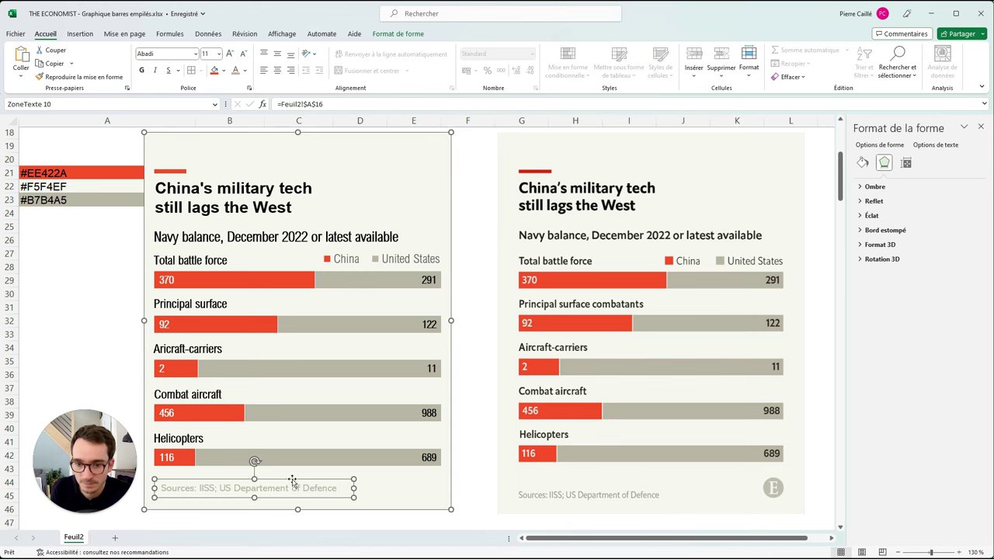
{"action": "left_click", "coordinate": [244, 53]}
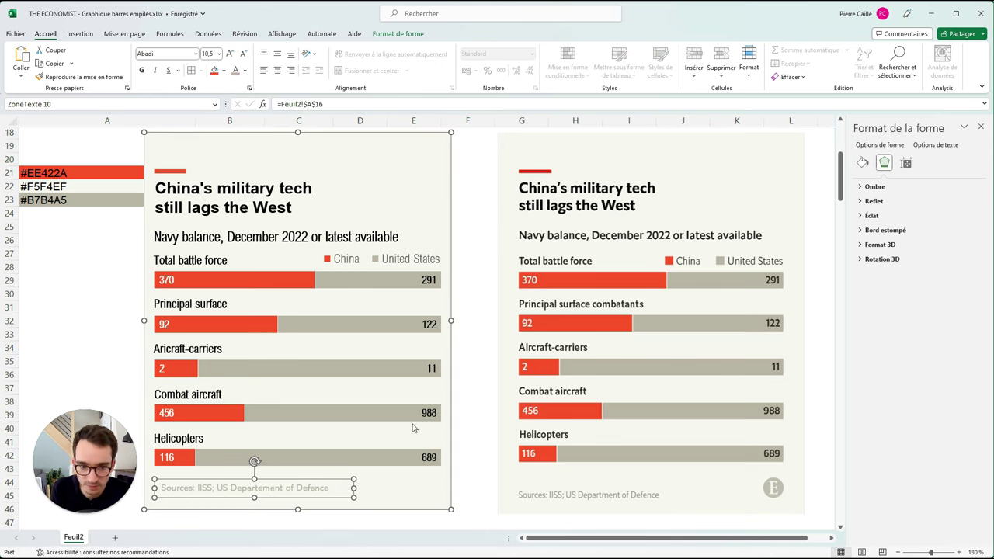
Nudge the sources line slightly left and down so it aligns under the bars
{"action": "left_click", "coordinate": [386, 485]}
{"action": "left_click", "coordinate": [284, 496]}
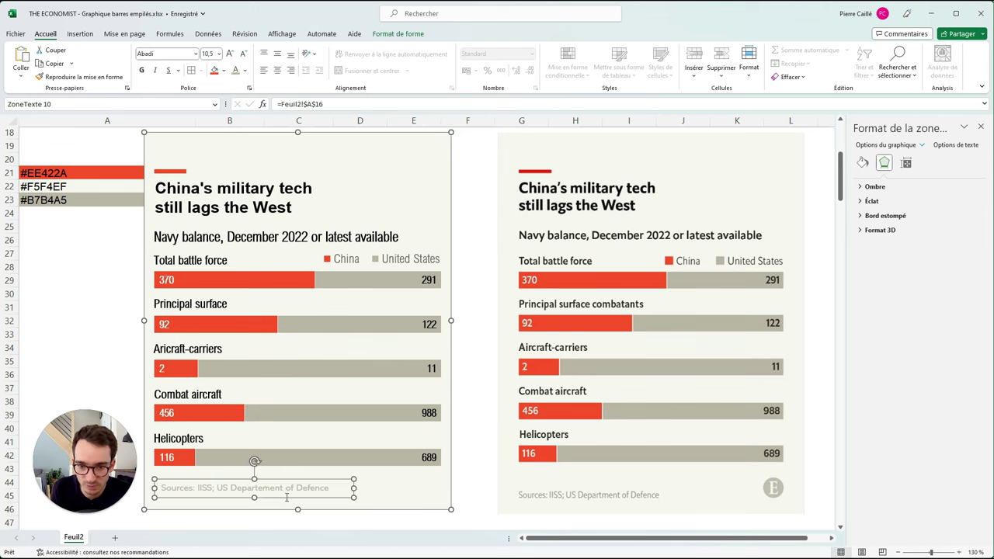
{"action": "left_click", "coordinate": [305, 497]}
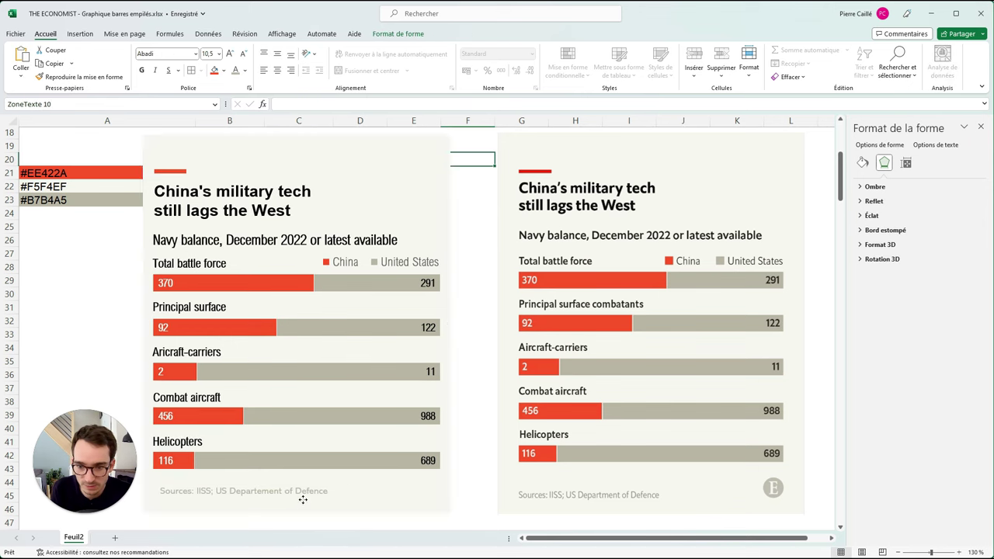
{"action": "left_click", "coordinate": [305, 498]}
{"action": "left_click_drag", "start_coordinate": [315, 497], "coordinate": [306, 499]}
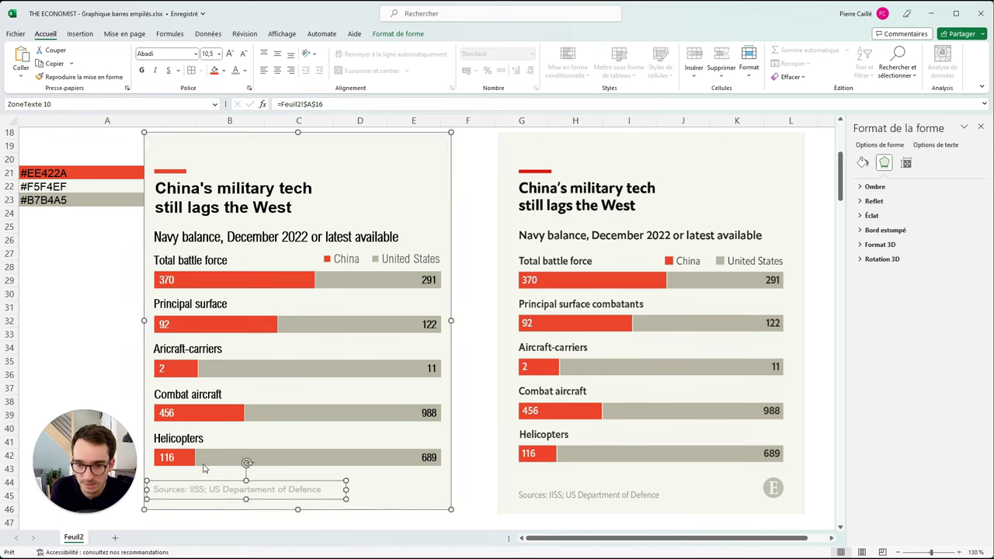
{"action": "key", "text": "Escape"}
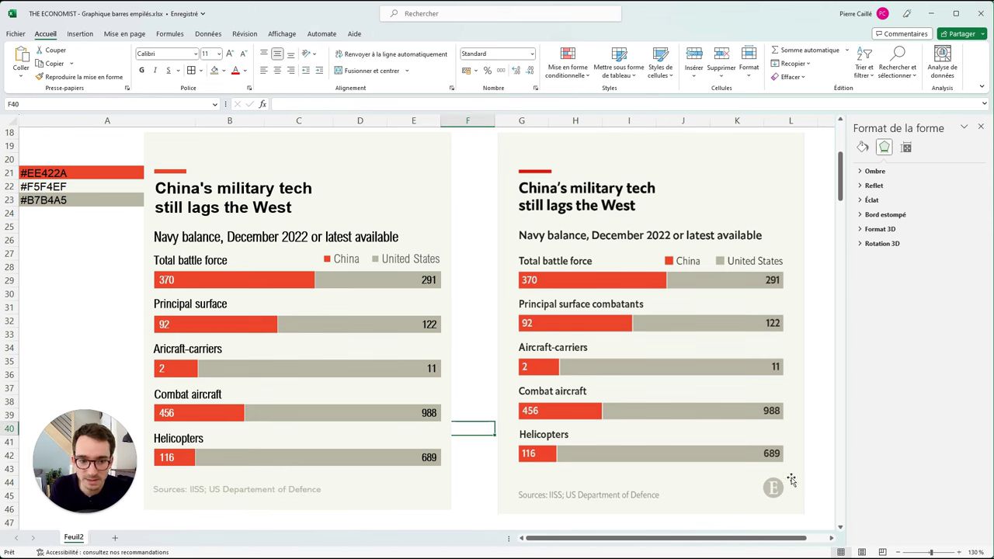
Draw a small oval circle beside the reference logo
{"action": "left_click", "coordinate": [86, 34]}
{"action": "left_click", "coordinate": [176, 50]}
{"action": "left_click", "coordinate": [182, 87]}
{"action": "mouse_move", "coordinate": [787, 471]}
{"action": "left_mouse_down"}
{"action": "mouse_move", "coordinate": [770, 475]}
{"action": "mouse_move", "coordinate": [737, 436]}
{"action": "mouse_move", "coordinate": [791, 424]}
{"action": "mouse_move", "coordinate": [766, 470]}
{"action": "left_mouse_up"}
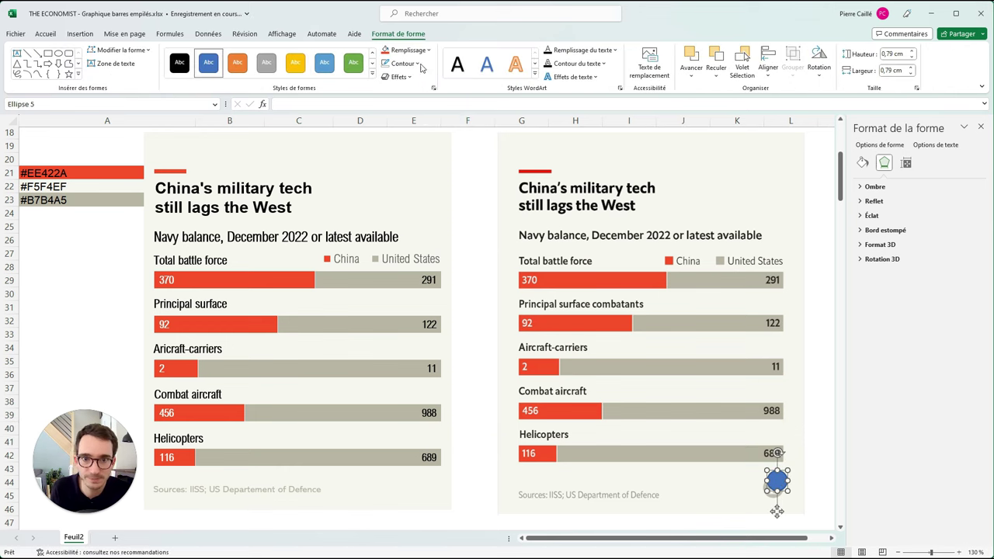
Remove the circle's outline and fill it with the grey-beige colour
{"action": "left_click", "coordinate": [421, 64]}
{"action": "left_click", "coordinate": [435, 225]}
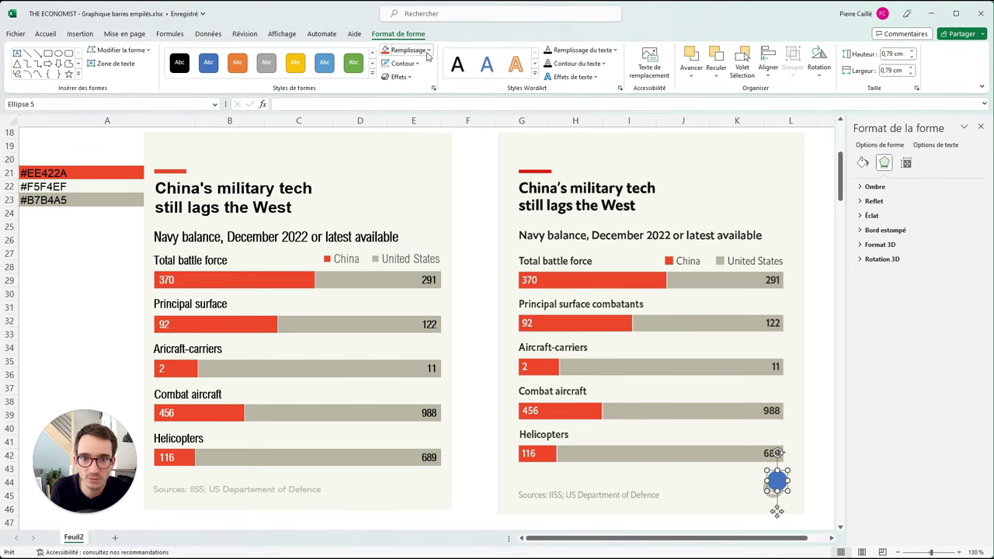
{"action": "left_click", "coordinate": [427, 50]}
{"action": "left_click", "coordinate": [386, 195]}
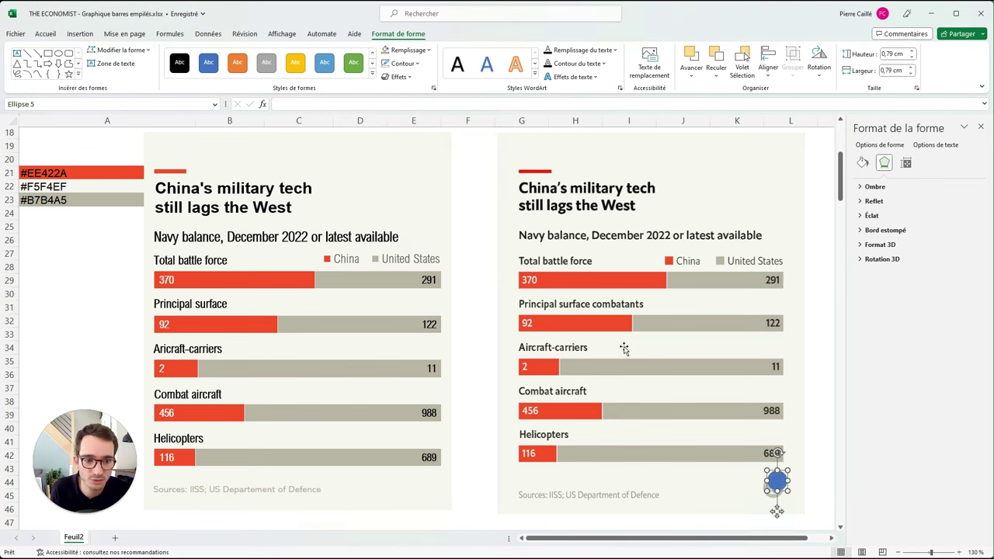
{"action": "left_click", "coordinate": [777, 437]}
{"action": "left_click", "coordinate": [773, 488]}
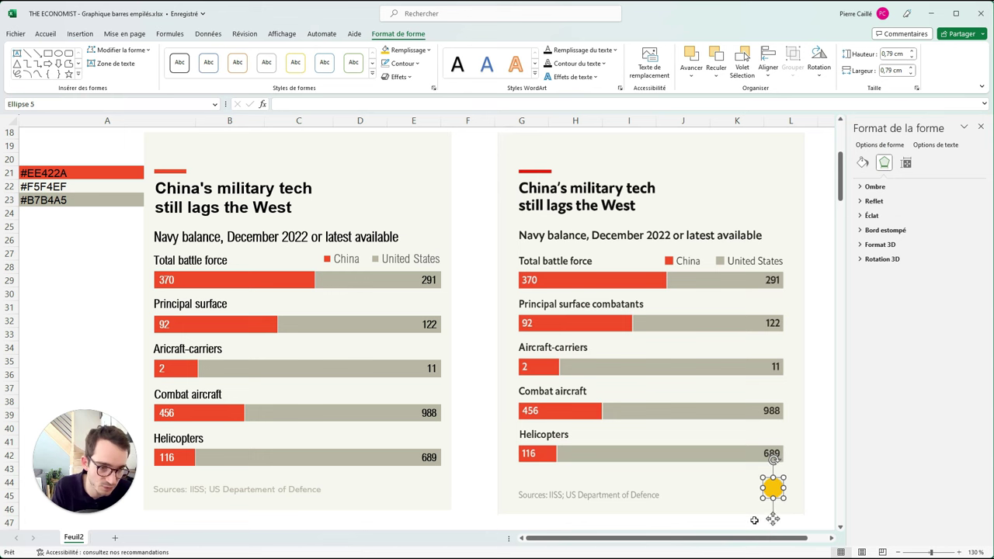
{"action": "left_click", "coordinate": [754, 519]}
{"action": "left_click", "coordinate": [773, 487]}
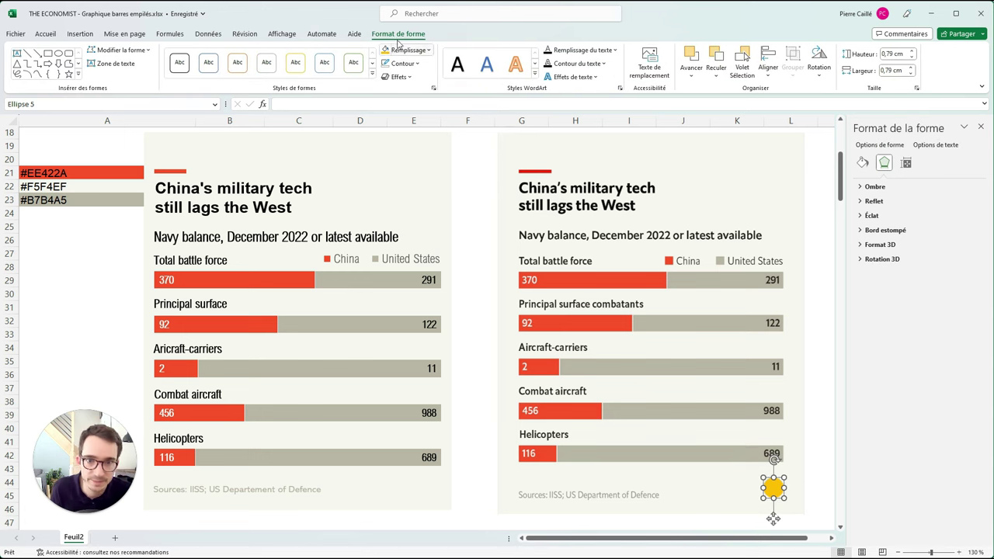
{"action": "left_click", "coordinate": [426, 50]}
{"action": "left_click", "coordinate": [383, 192]}
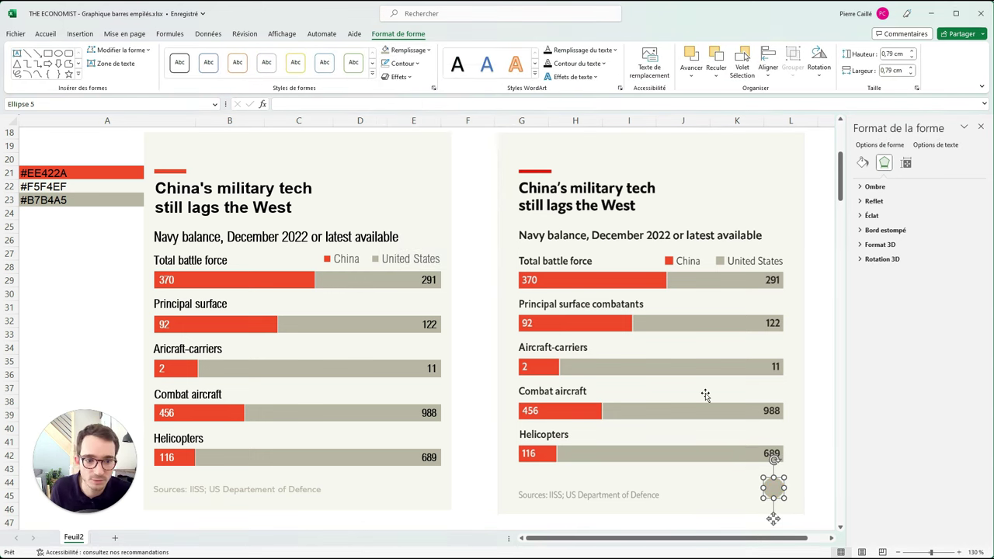
Move the circle to the left chart's bottom-right corner
{"action": "left_click_drag", "start_coordinate": [773, 519], "coordinate": [774, 519]}
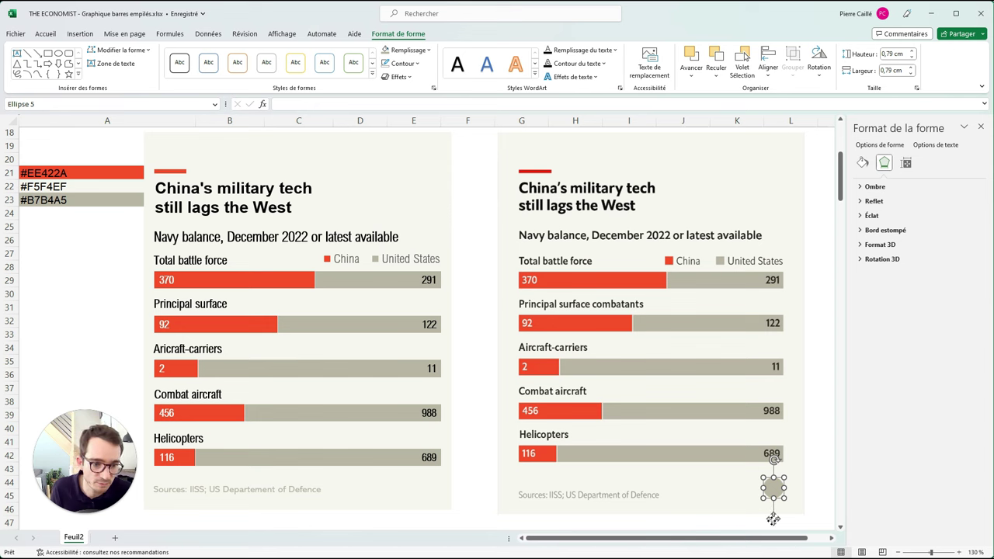
{"action": "left_click", "coordinate": [781, 506]}
{"action": "left_click", "coordinate": [773, 487]}
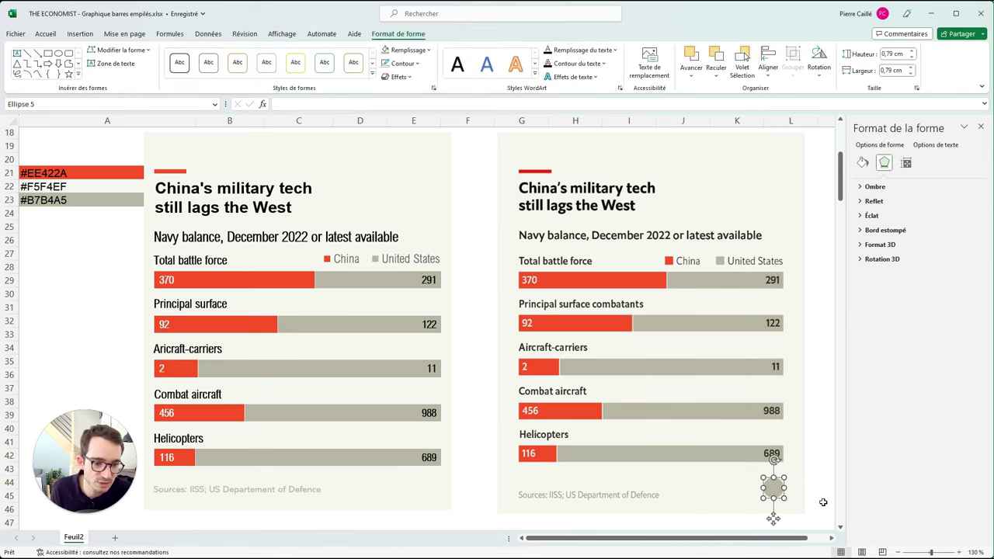
{"action": "mouse_move", "coordinate": [773, 519]}
{"action": "left_mouse_down"}
{"action": "mouse_move", "coordinate": [811, 519]}
{"action": "mouse_move", "coordinate": [428, 512]}
{"action": "left_mouse_up"}
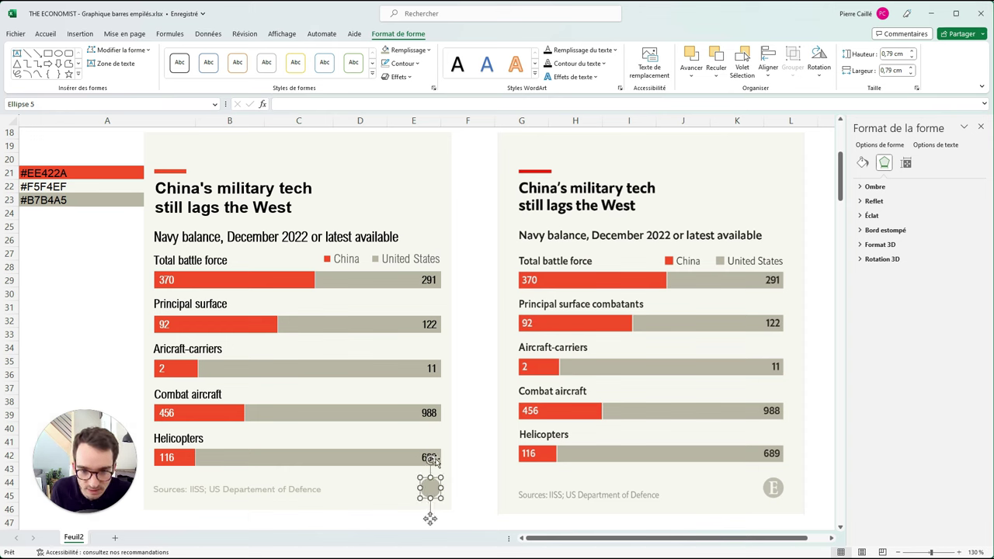
{"action": "left_click", "coordinate": [460, 429]}
{"action": "left_click", "coordinate": [277, 177]}
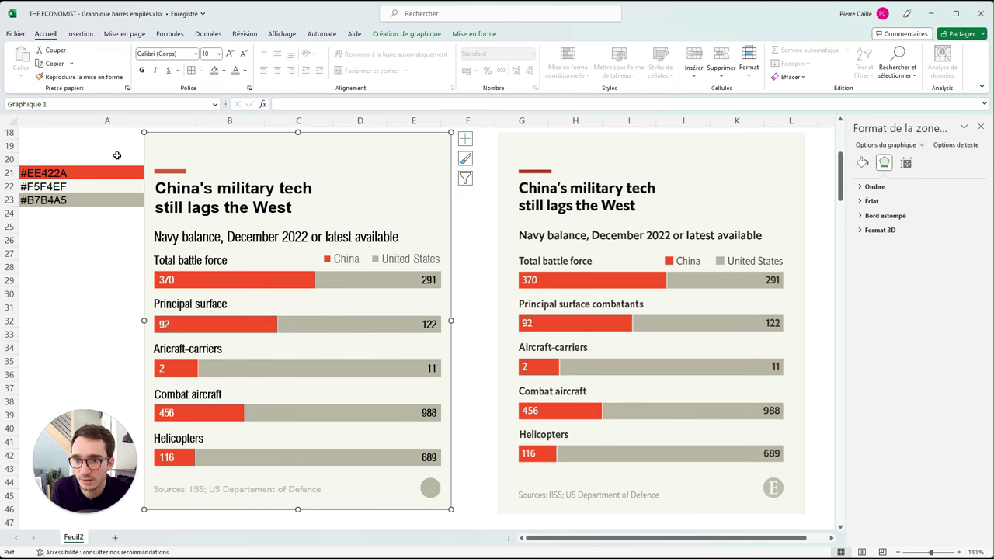
{"action": "left_click", "coordinate": [117, 155]}
{"action": "left_click", "coordinate": [80, 33]}
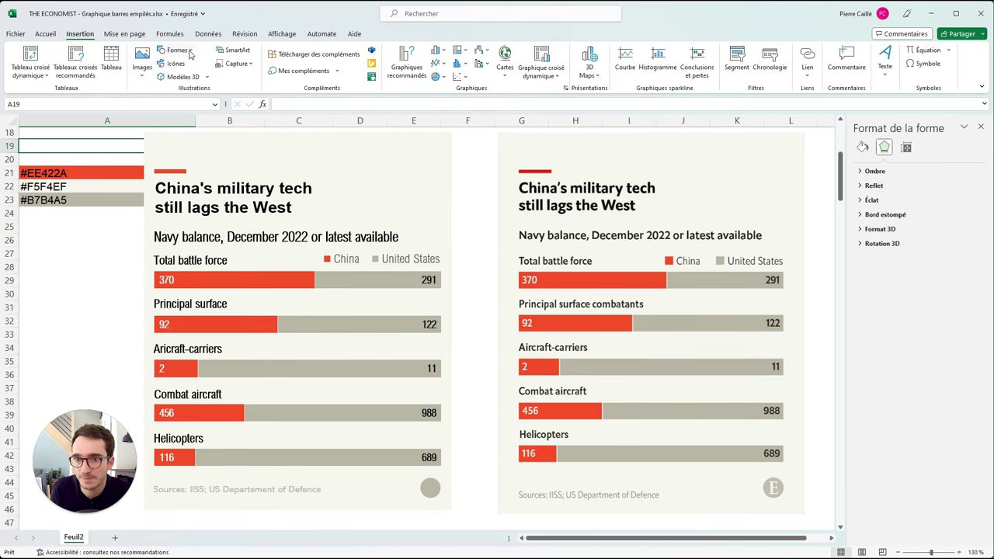
Add a text box over the circle with a grey fill and no outline
{"action": "left_click", "coordinate": [885, 66]}
{"action": "left_click", "coordinate": [888, 108]}
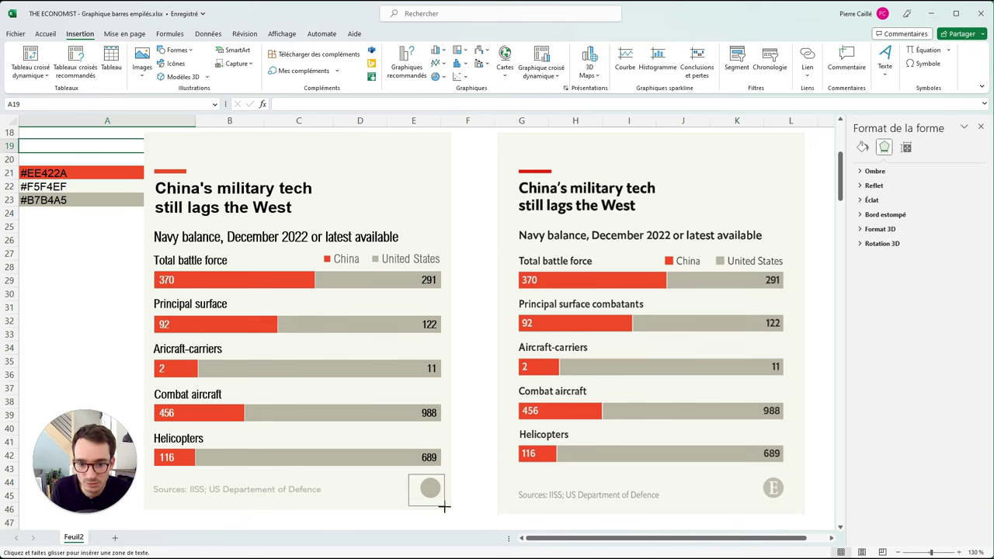
{"action": "left_click_drag", "start_coordinate": [408, 475], "coordinate": [444, 506]}
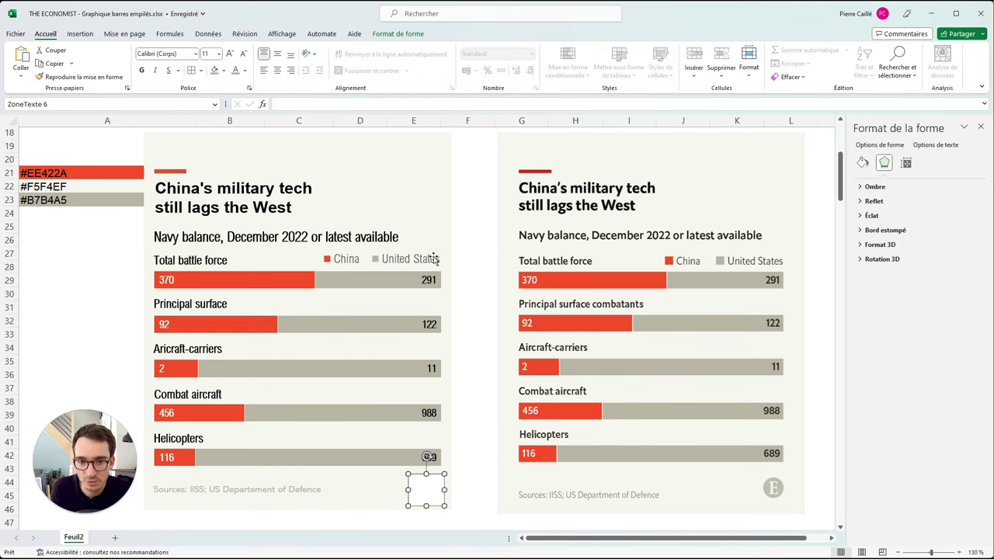
{"action": "left_click", "coordinate": [400, 34]}
{"action": "left_click", "coordinate": [407, 50]}
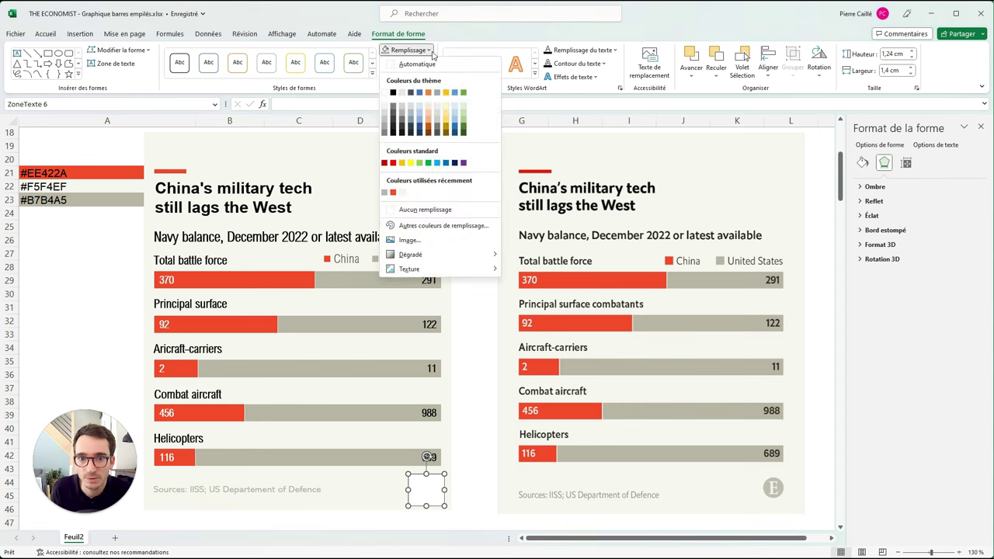
{"action": "left_click", "coordinate": [384, 192]}
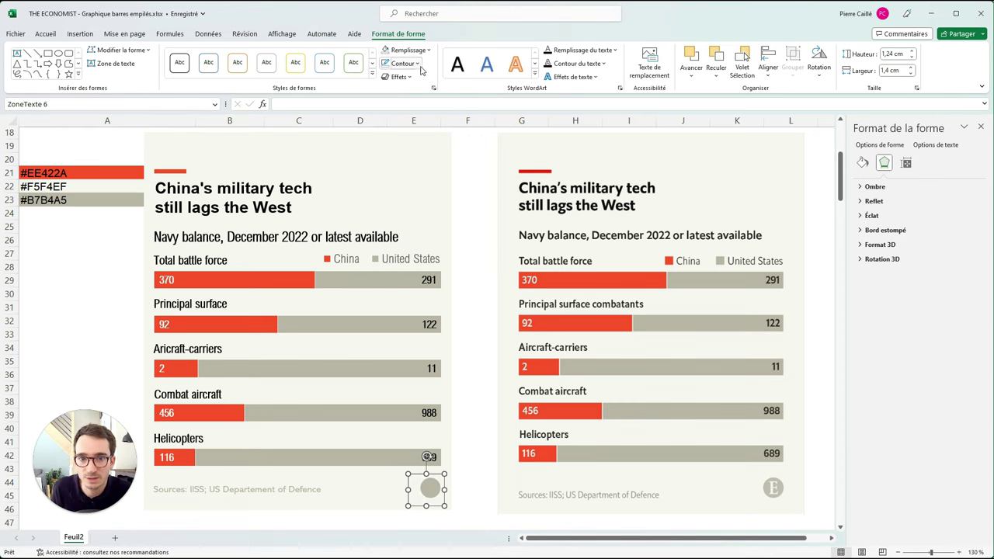
{"action": "left_click", "coordinate": [404, 63]}
{"action": "left_click", "coordinate": [407, 222]}
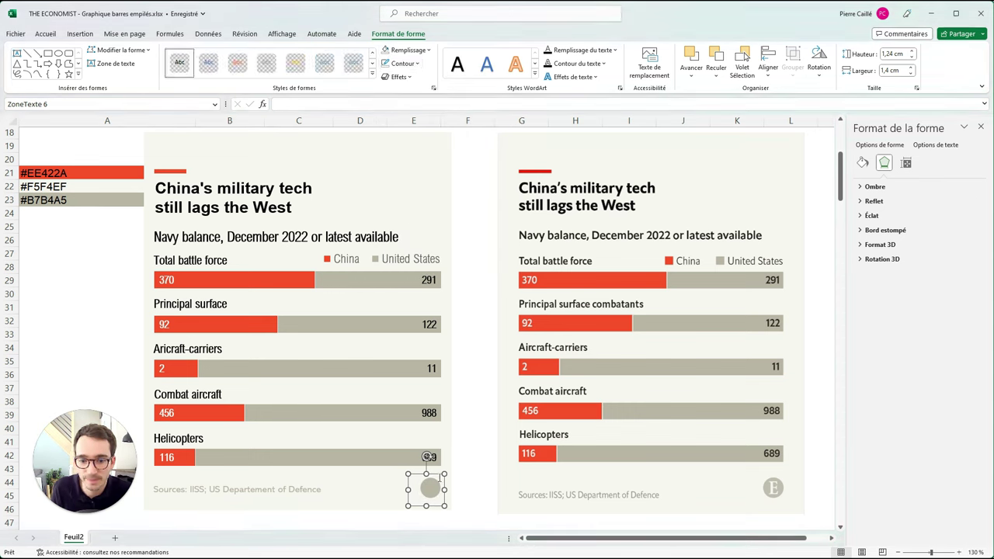
{"action": "type", "text": "E"}
Make the E white, in Angsana New font at a larger size
{"action": "double_click", "coordinate": [418, 484]}
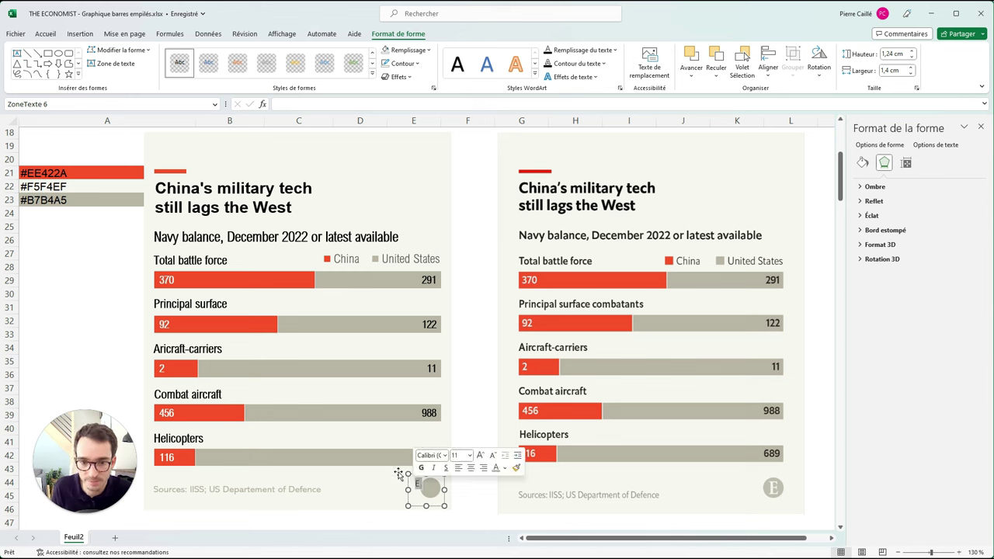
{"action": "left_click", "coordinate": [45, 34]}
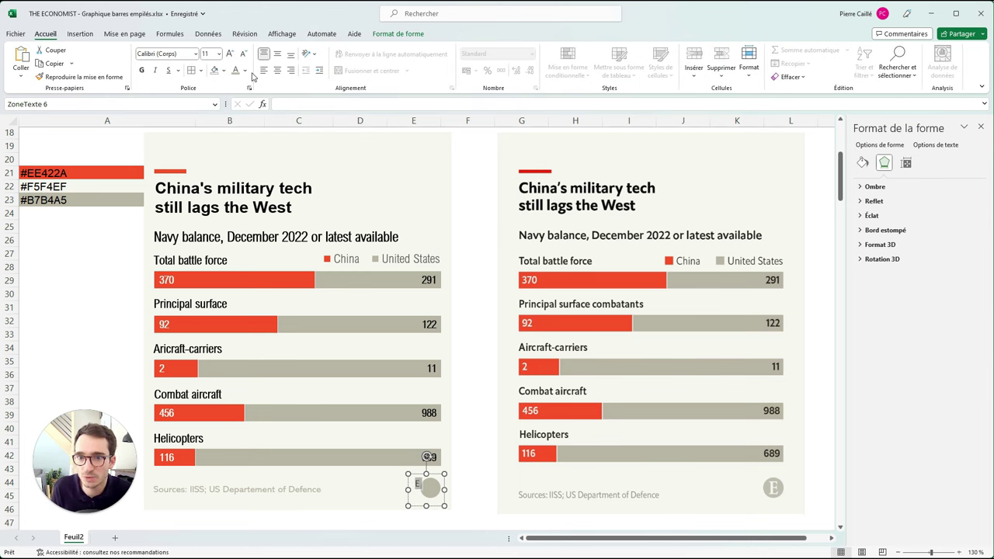
{"action": "left_click", "coordinate": [244, 71]}
{"action": "left_click", "coordinate": [234, 116]}
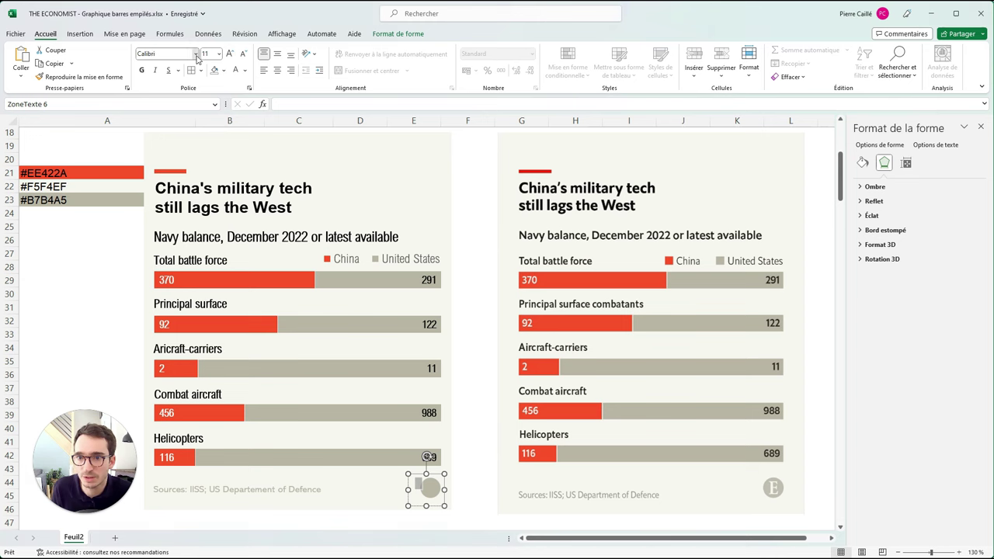
{"action": "left_click", "coordinate": [195, 55]}
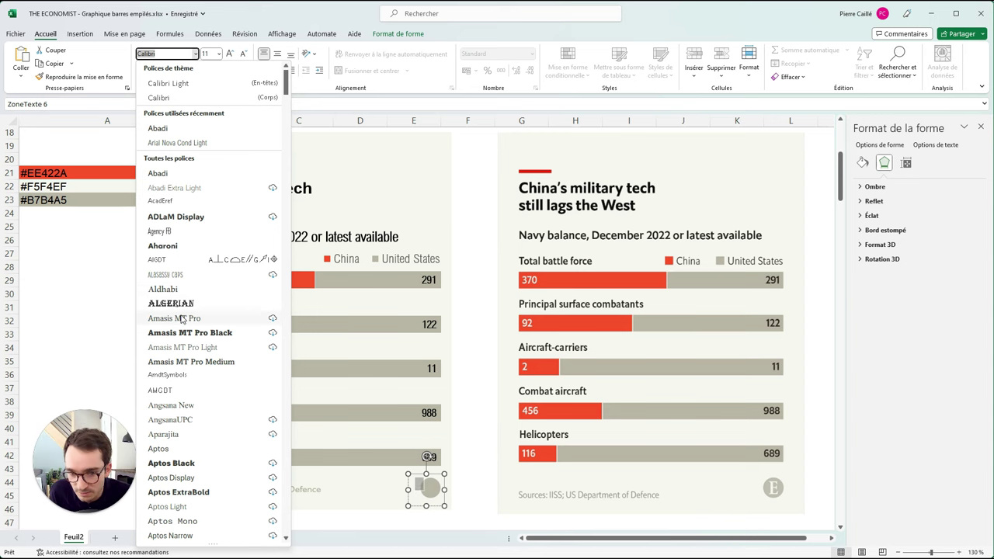
{"action": "left_click", "coordinate": [171, 405]}
{"action": "left_click", "coordinate": [229, 56]}
{"action": "left_click", "coordinate": [230, 56]}
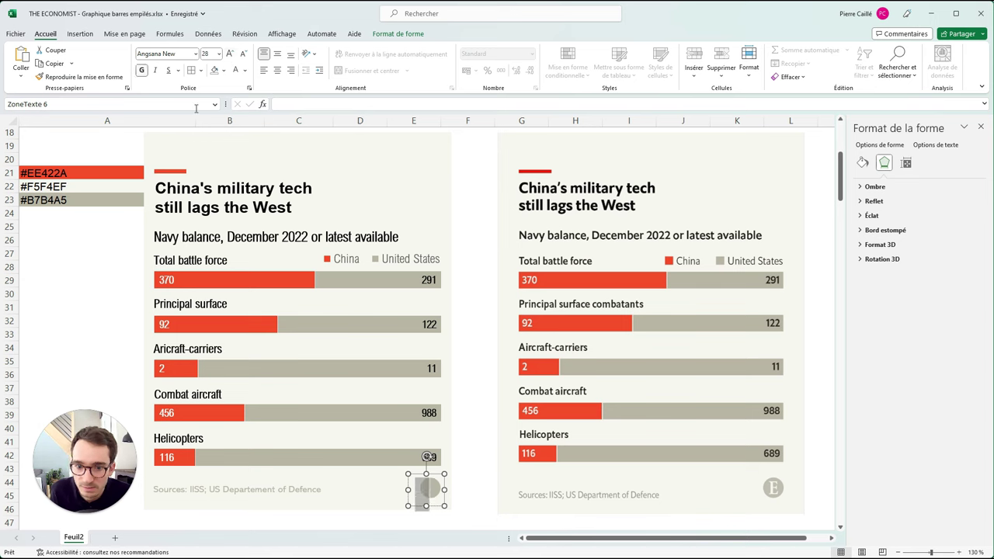
Give the E a light colour and nudge the logo into the chart's bottom-right corner
{"action": "left_click_drag", "start_coordinate": [444, 487], "coordinate": [447, 480]}
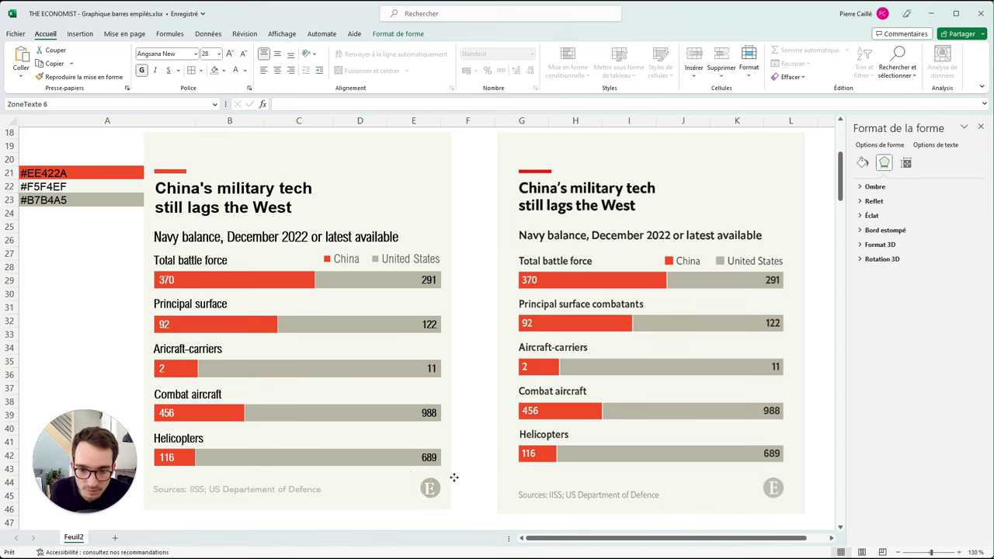
{"action": "left_click", "coordinate": [453, 476]}
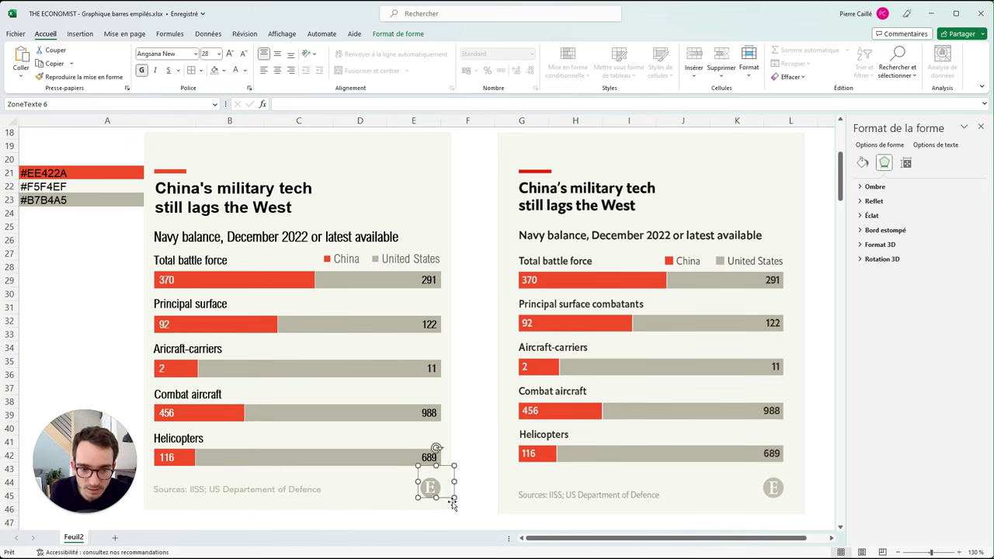
{"action": "left_click_drag", "start_coordinate": [436, 501], "coordinate": [435, 503]}
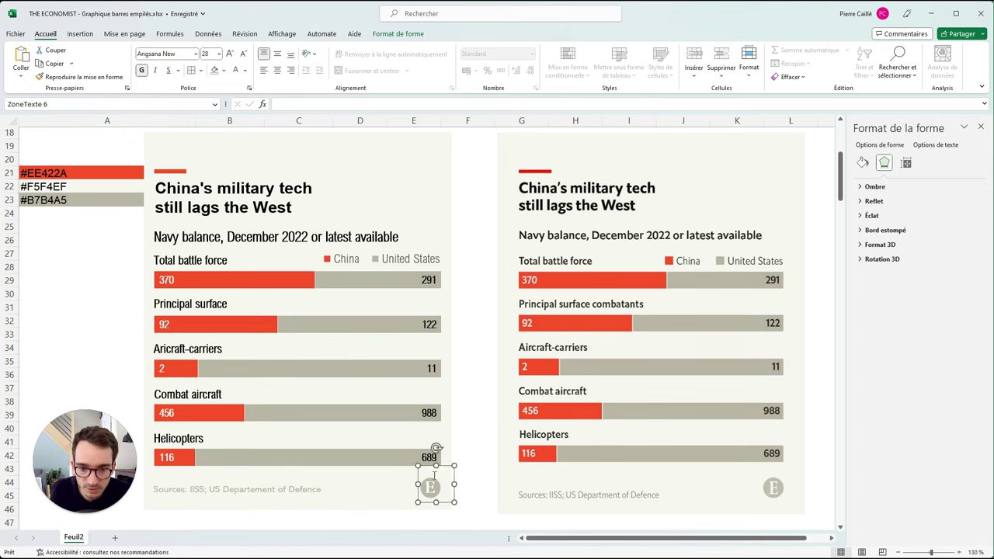
{"action": "left_click", "coordinate": [244, 70]}
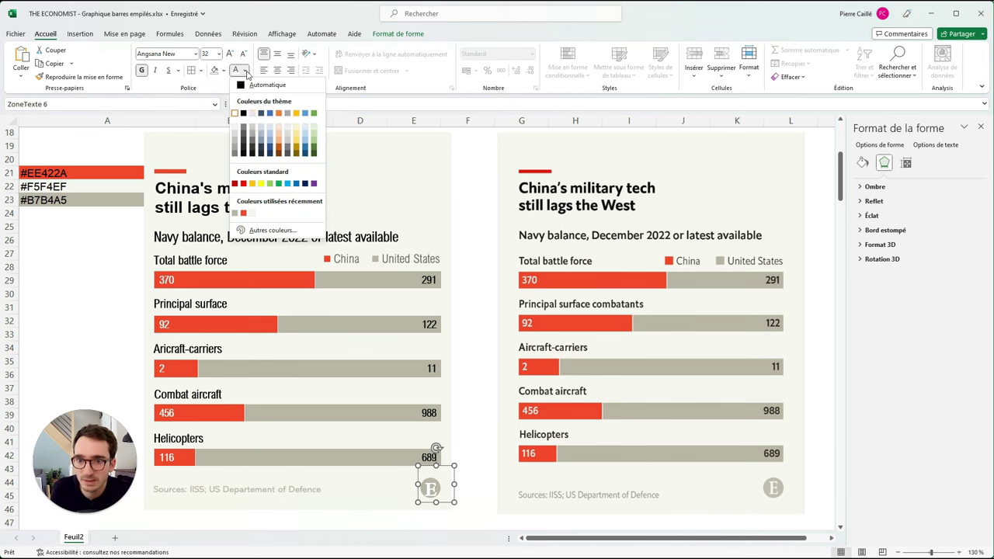
{"action": "left_click", "coordinate": [252, 214]}
{"action": "left_click", "coordinate": [462, 425]}
{"action": "left_click", "coordinate": [446, 478]}
{"action": "left_click_drag", "start_coordinate": [445, 469], "coordinate": [446, 466]}
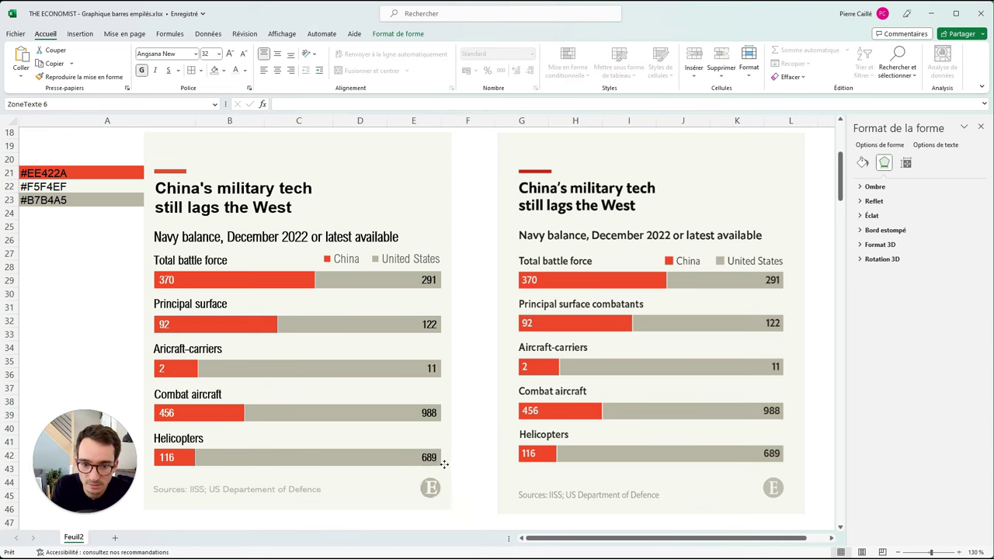
{"action": "left_click", "coordinate": [379, 469]}
{"action": "left_click", "coordinate": [475, 388]}
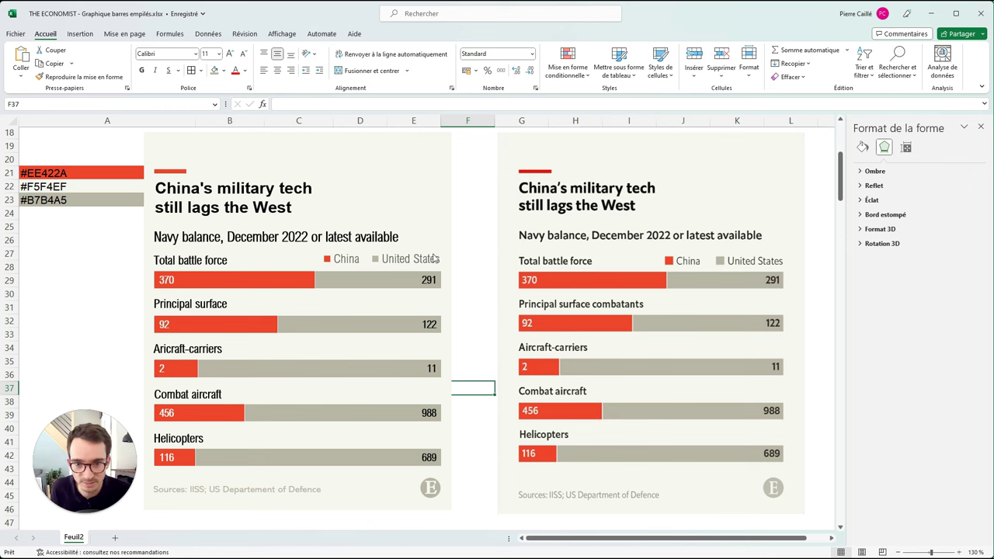
Undo the accidental chart move, select all objects, then deselect the reference picture
{"action": "left_click", "coordinate": [388, 151]}
{"action": "left_click_drag", "start_coordinate": [362, 137], "coordinate": [619, 160]}
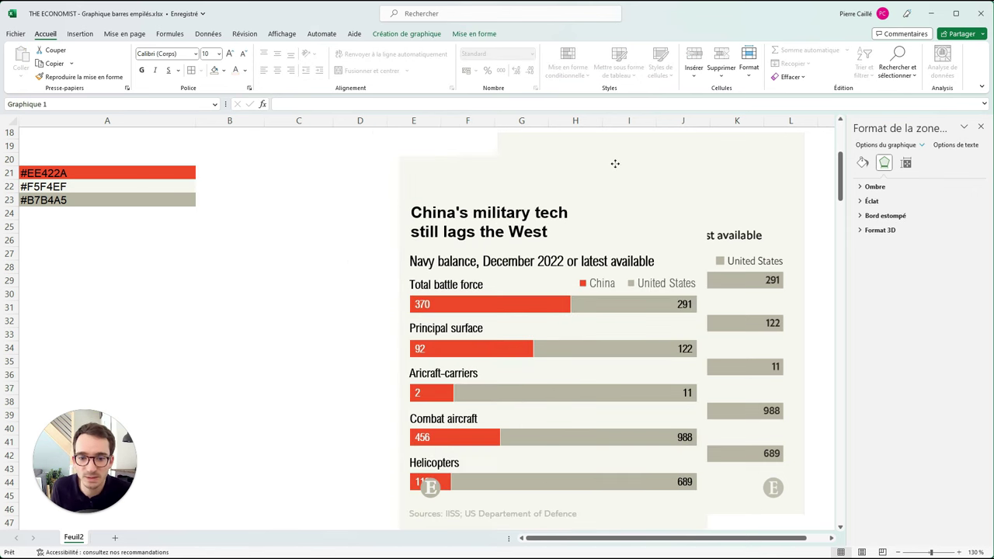
{"action": "key", "text": "ctrl+z"}
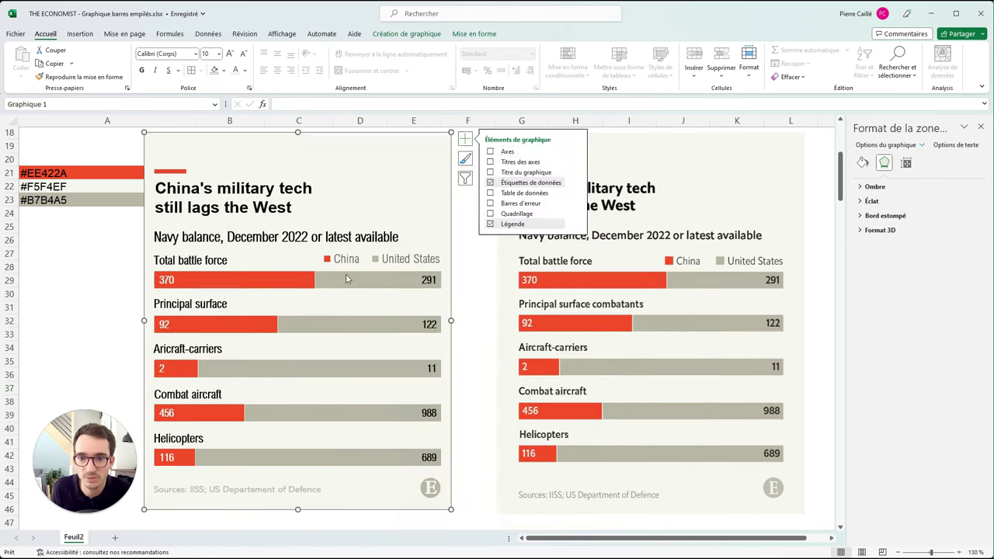
{"action": "key", "text": "ctrl+a"}
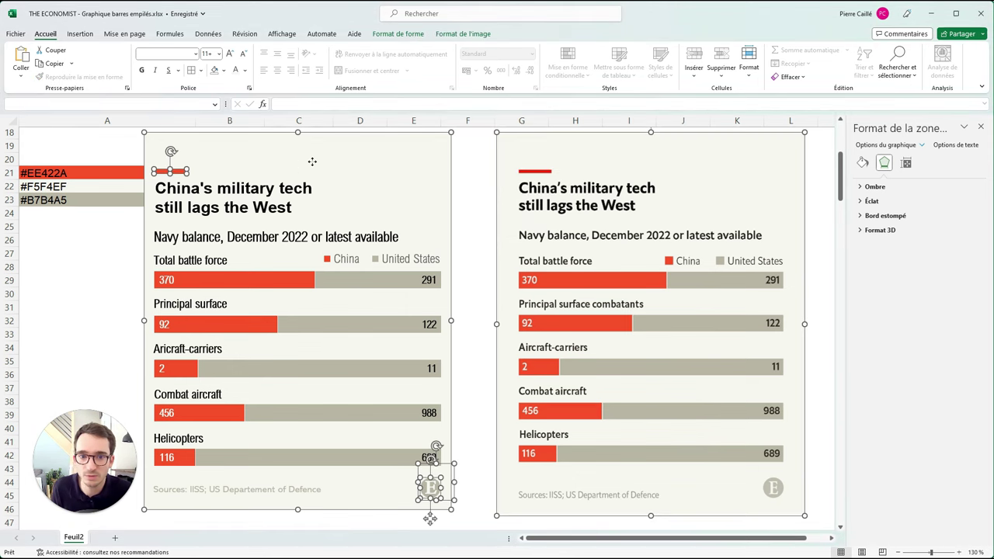
{"action": "scroll", "coordinate": [400, 431], "scroll_direction": "up", "scroll_amount": 3}
{"action": "scroll", "coordinate": [400, 431], "scroll_direction": "down", "scroll_amount": 2}
{"action": "scroll", "coordinate": [482, 430], "scroll_direction": "down", "scroll_amount": 1}
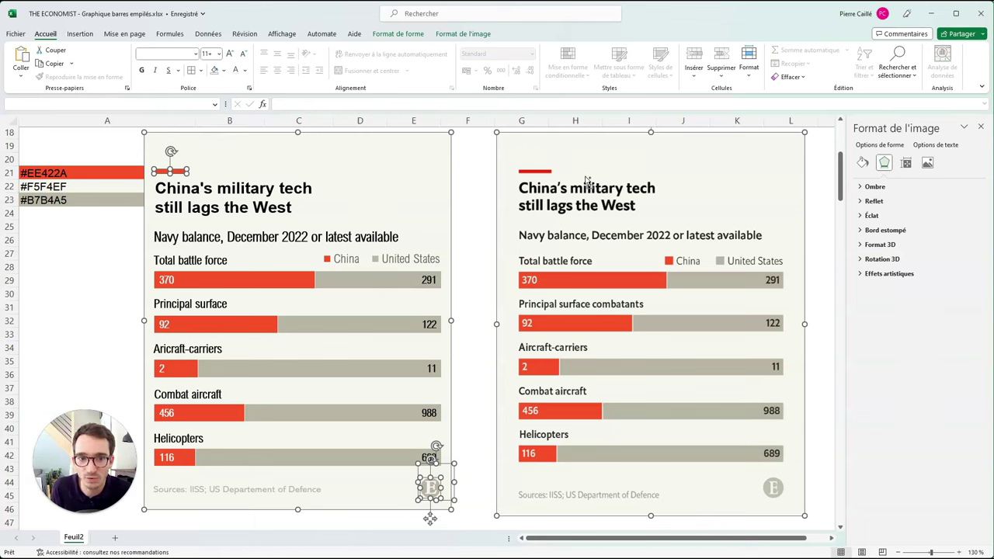
{"action": "left_click", "coordinate": [542, 179], "text": "ctrl"}
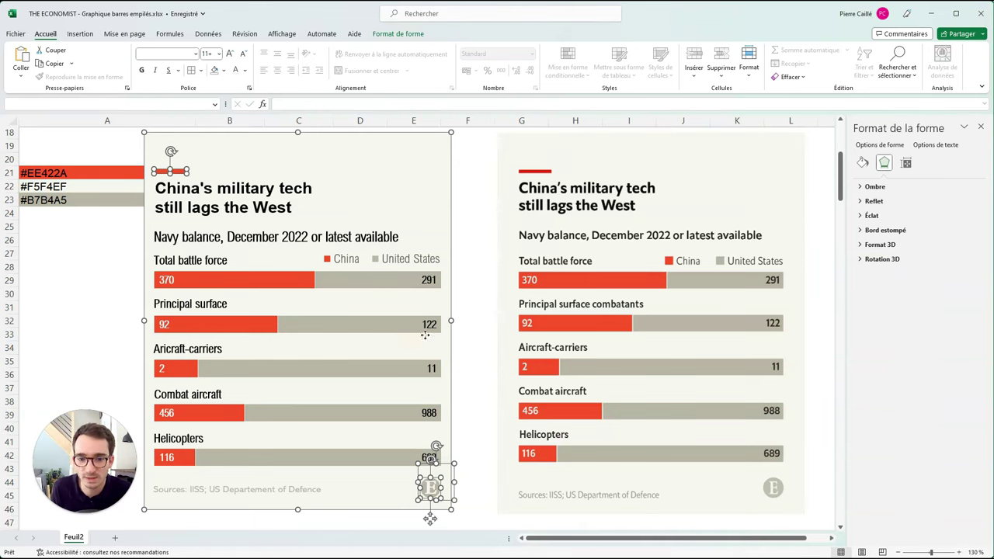
{"action": "scroll", "coordinate": [371, 404], "scroll_direction": "up", "scroll_amount": 2}
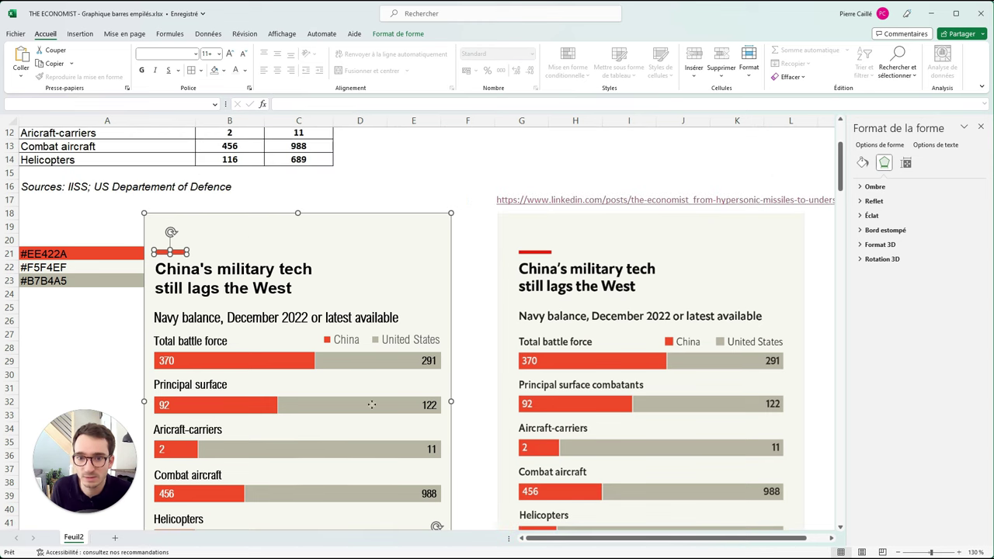
{"action": "scroll", "coordinate": [349, 389], "scroll_direction": "down", "scroll_amount": 1}
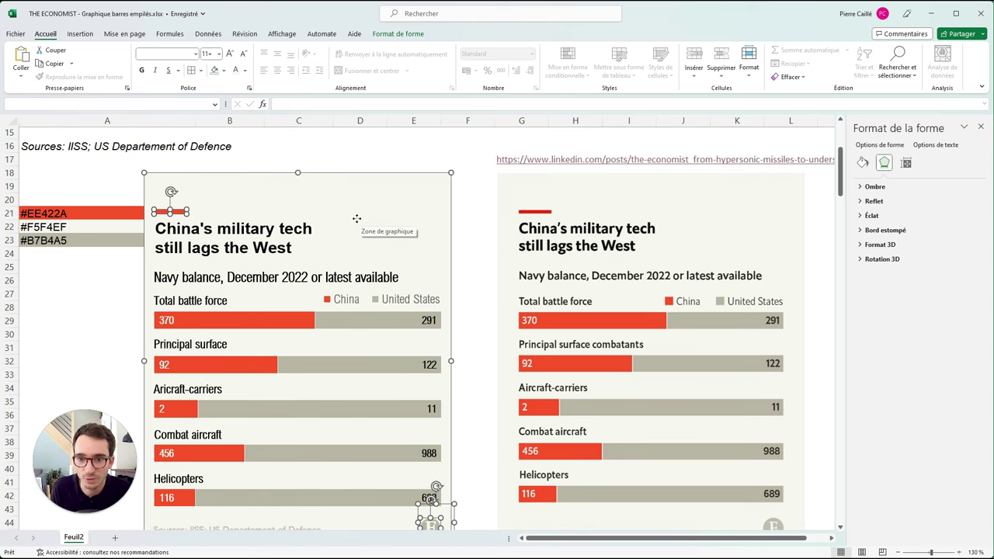
{"action": "scroll", "coordinate": [420, 466], "scroll_direction": "down", "scroll_amount": 2}
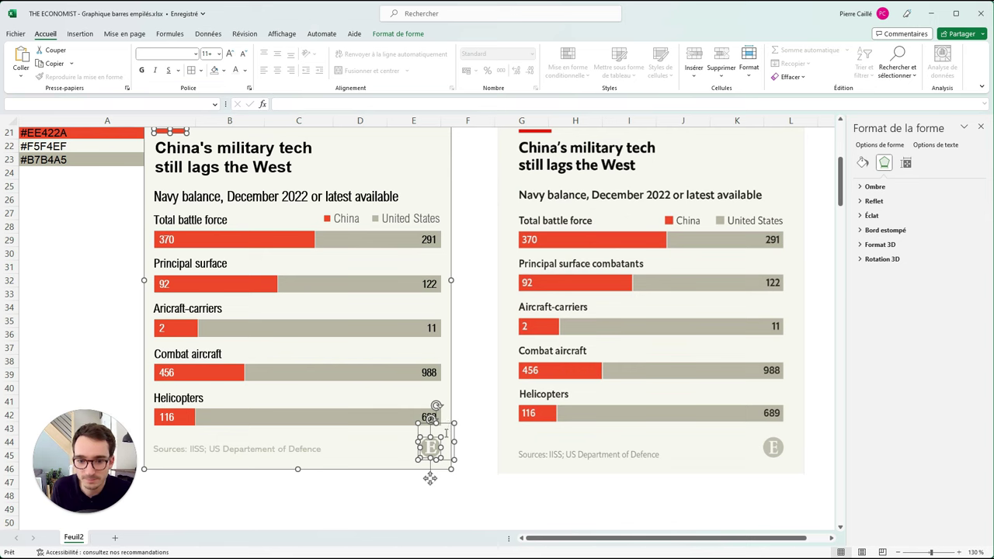
{"action": "scroll", "coordinate": [196, 242], "scroll_direction": "up", "scroll_amount": 1}
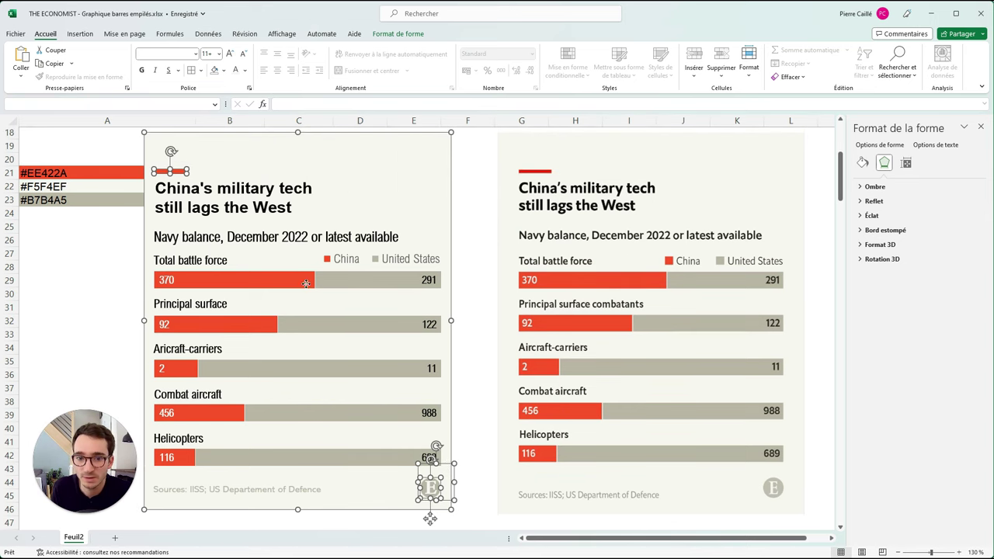
Group the chart, red accent bar and E logo, then place the group beside the data table
{"action": "right_click", "coordinate": [365, 164]}
{"action": "mouse_move", "coordinate": [413, 258]}
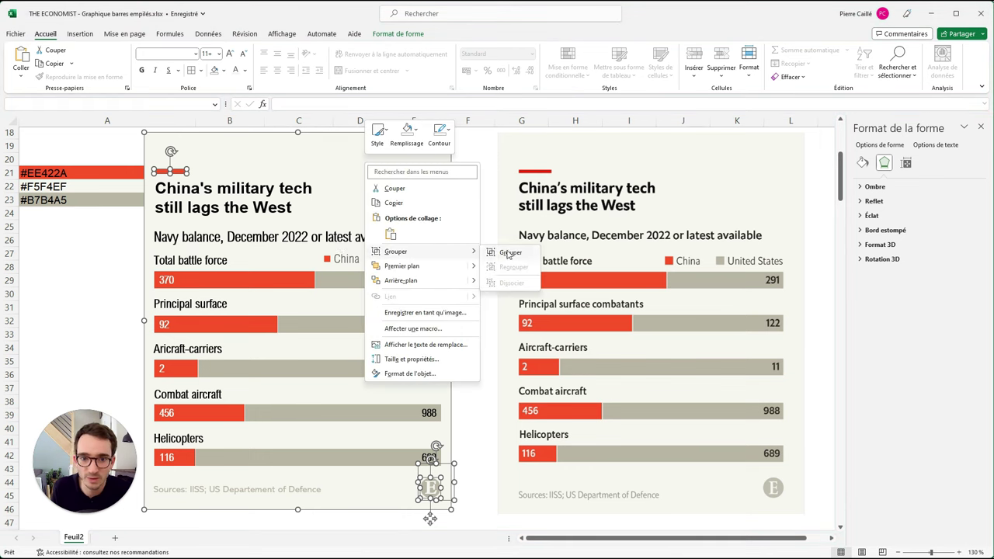
{"action": "left_click", "coordinate": [509, 254]}
{"action": "mouse_move", "coordinate": [459, 268]}
{"action": "left_mouse_down"}
{"action": "mouse_move", "coordinate": [637, 257]}
{"action": "mouse_move", "coordinate": [464, 278]}
{"action": "left_mouse_up"}
{"action": "scroll", "coordinate": [469, 290], "scroll_direction": "up", "scroll_amount": 4}
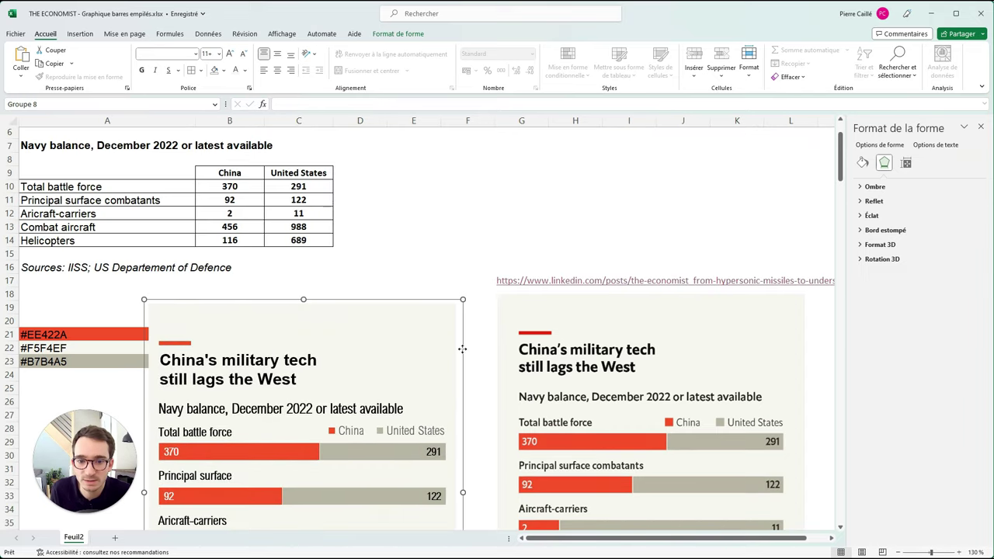
{"action": "left_click_drag", "start_coordinate": [462, 350], "coordinate": [665, 198]}
{"action": "left_click", "coordinate": [233, 187]}
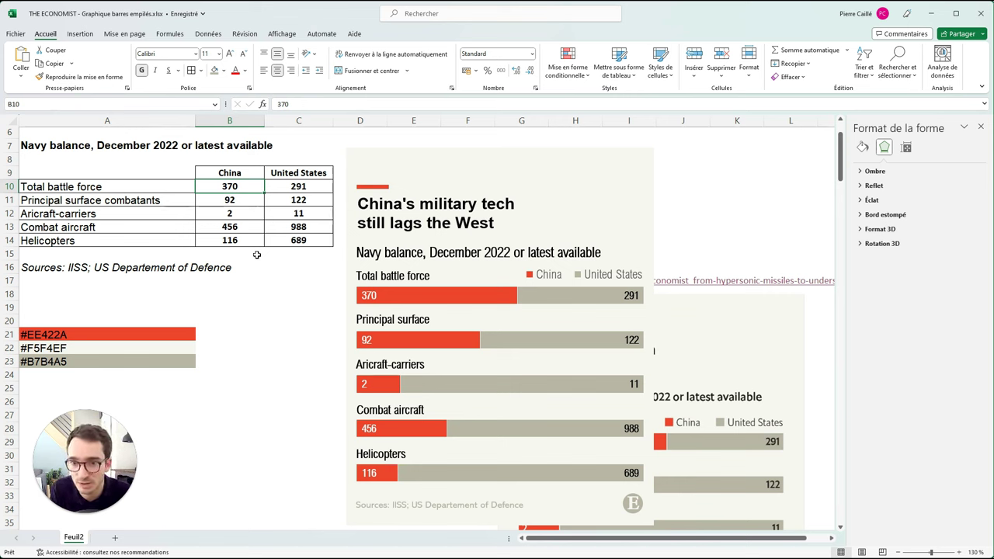
Enter 195 in B10, 365 in B13 and 1952 in C11 to update the chart
{"action": "type", "text": "195"}
{"action": "key", "text": "Return"}
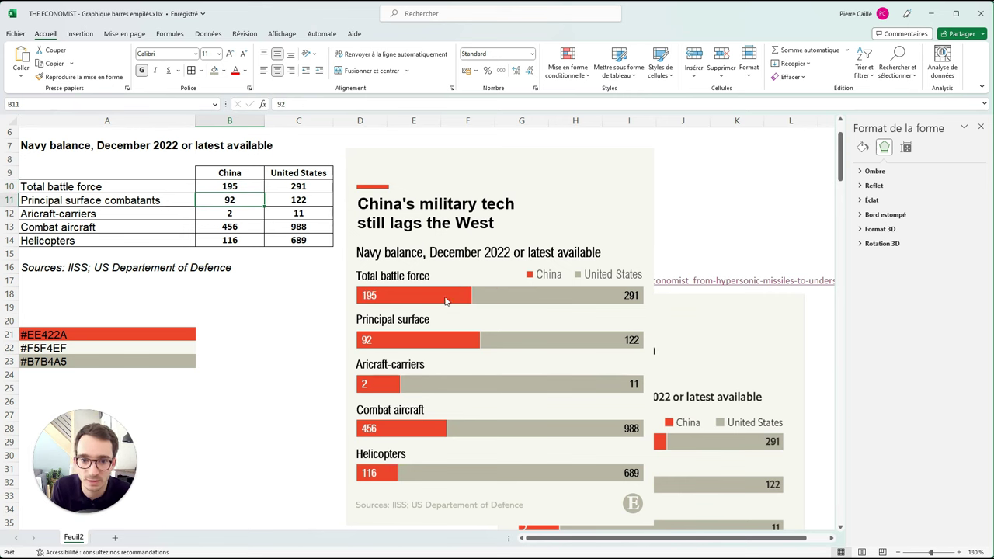
{"action": "left_click", "coordinate": [233, 228]}
{"action": "type", "text": "365"}
{"action": "key", "text": "Return"}
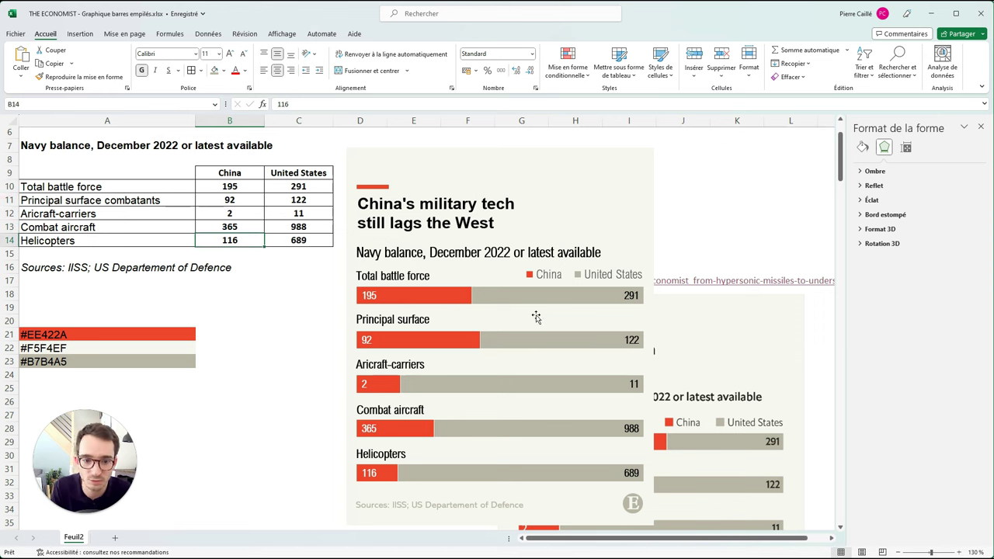
{"action": "left_click", "coordinate": [301, 202]}
{"action": "type", "text": "1952"}
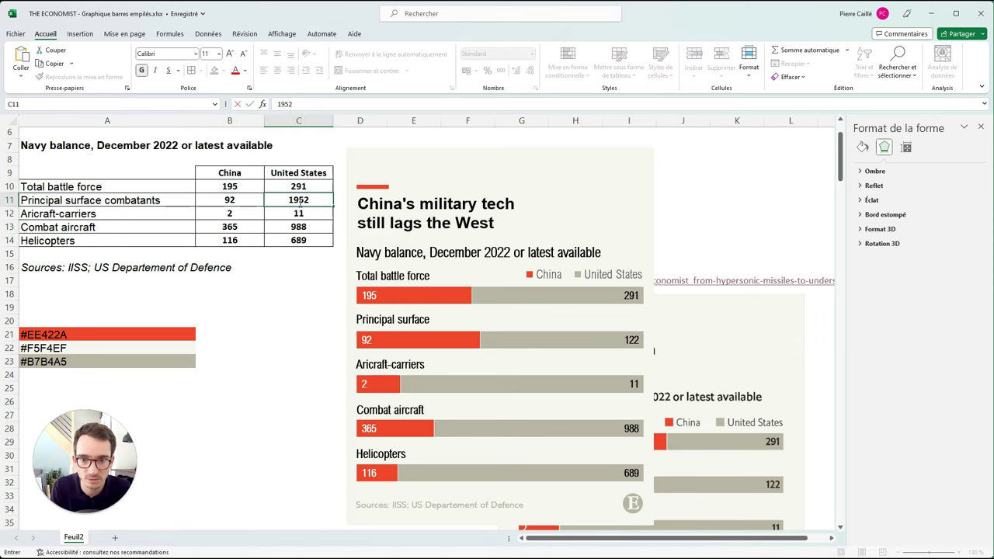
{"action": "key", "text": "Return"}
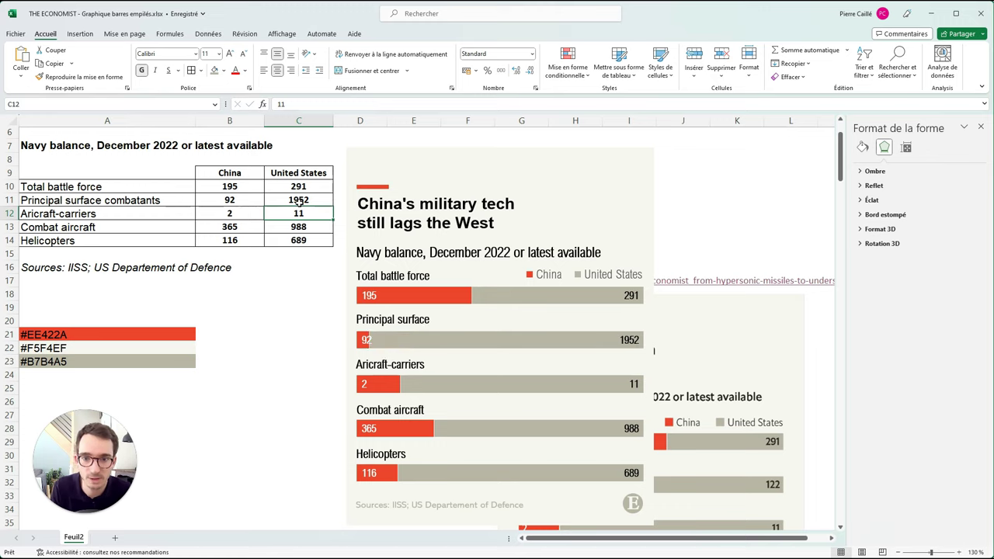